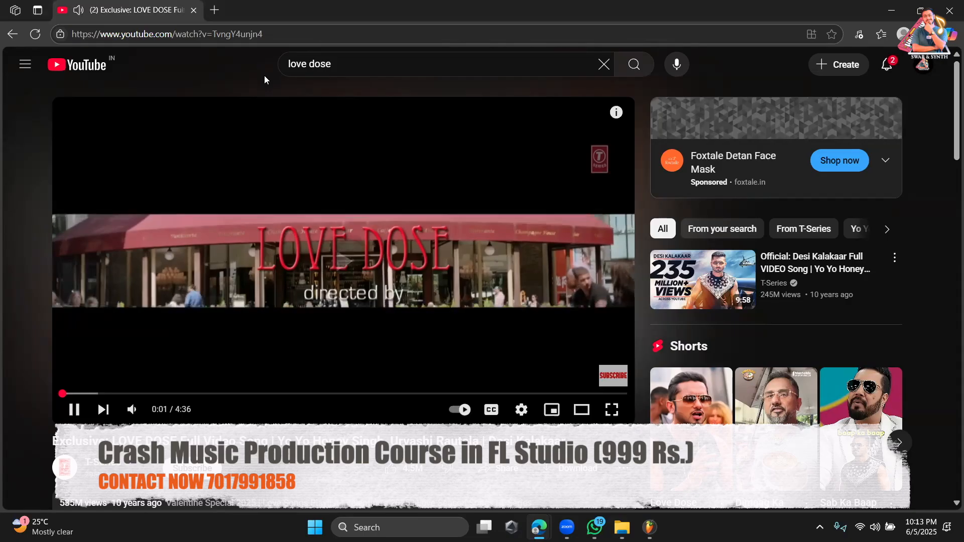
# Skip forward through the Love Dose video's intro, listen to the opening, and pause it at 0:57.
pyautogui.press('Right')
pyautogui.press('Right')
pyautogui.press('Right')
pyautogui.press('Right')
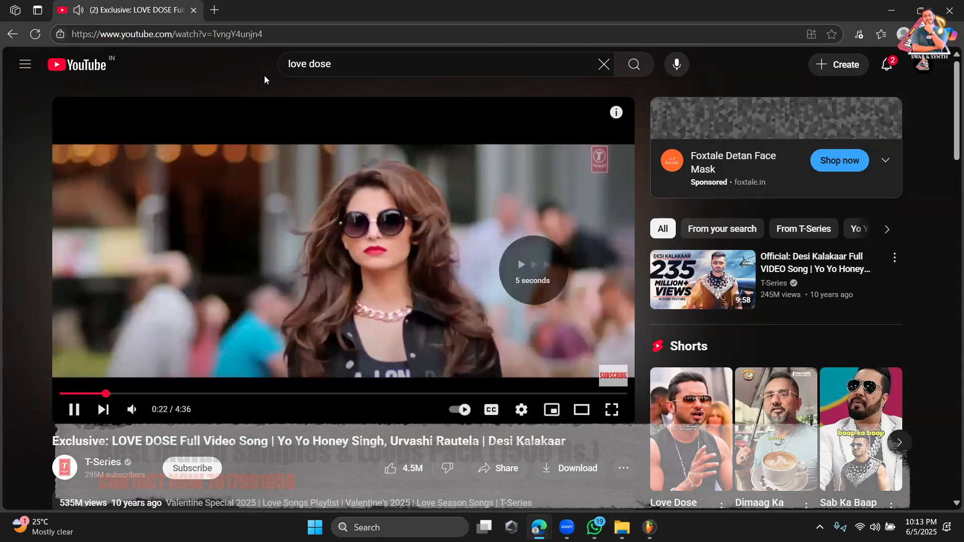
pyautogui.press('Right')
pyautogui.press('Right')
pyautogui.press('Right')
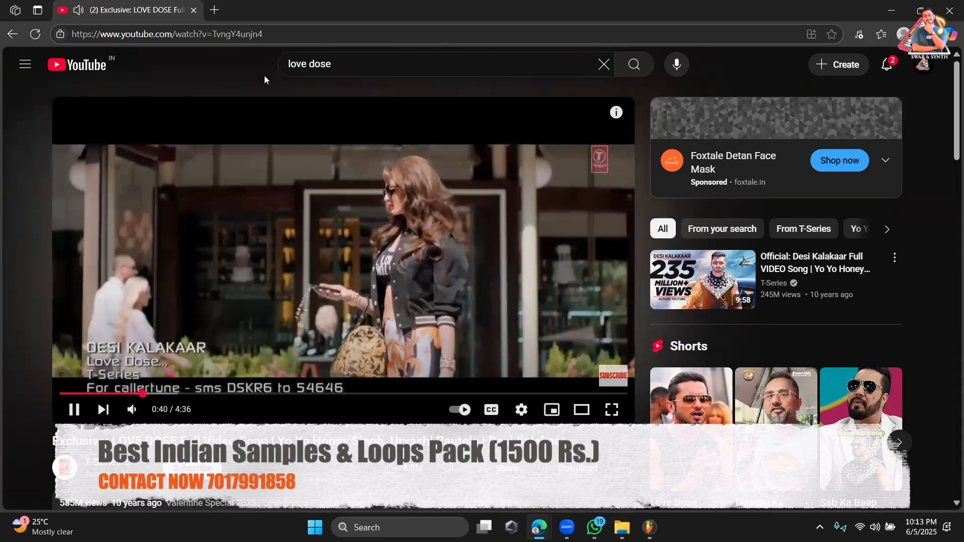
pyautogui.press('Left')
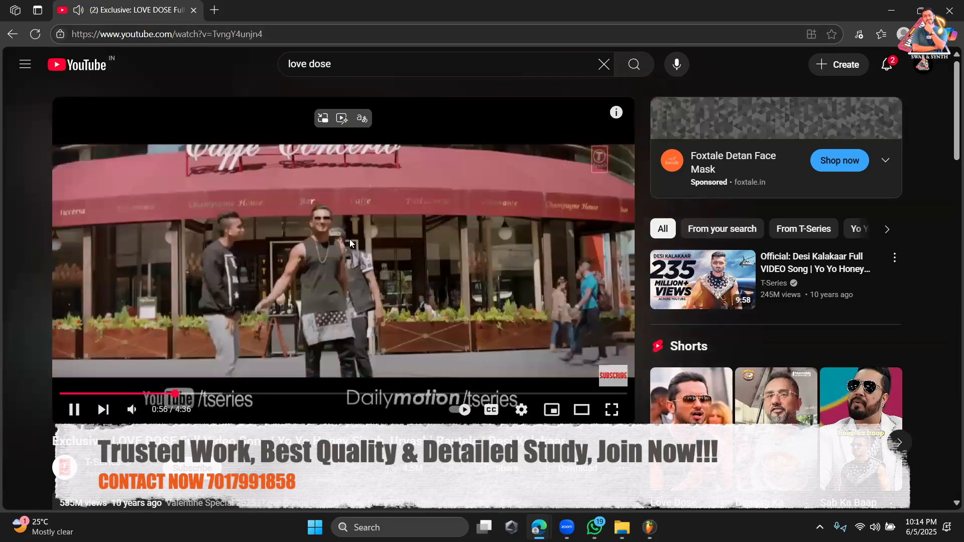
pyautogui.click(350, 239)
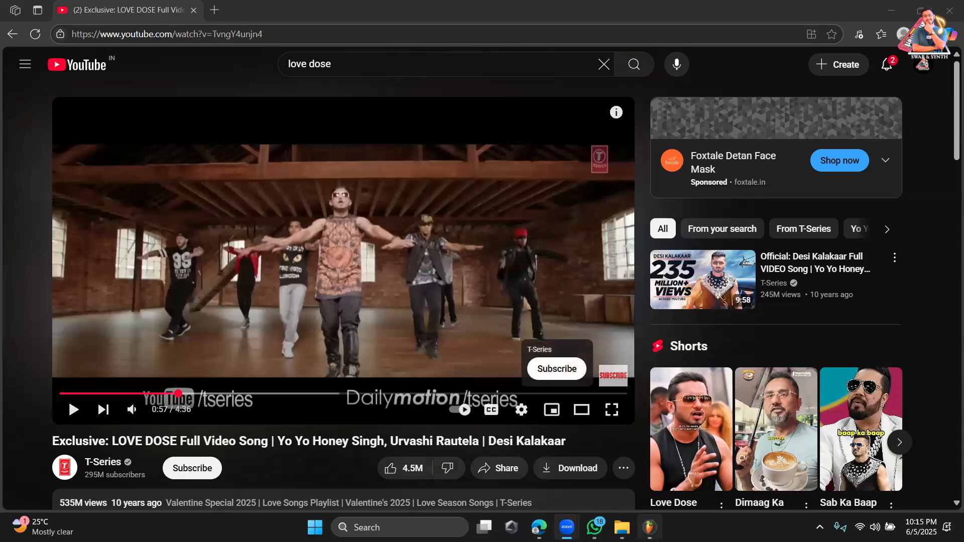
# Switch to FL Studio and review the available input/output devices in the audio settings.
pyautogui.click(649, 527)
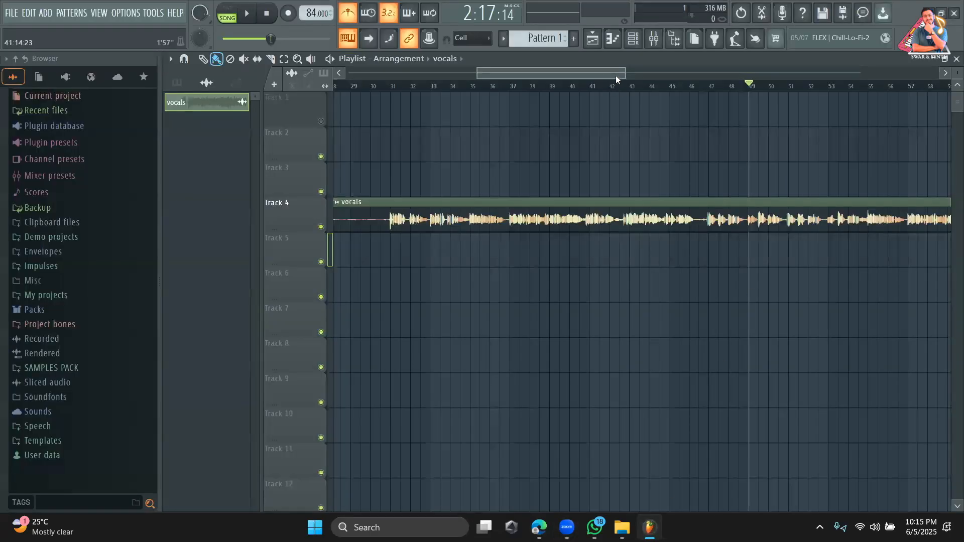
pyautogui.moveTo(625, 71); pyautogui.dragTo(764, 114)
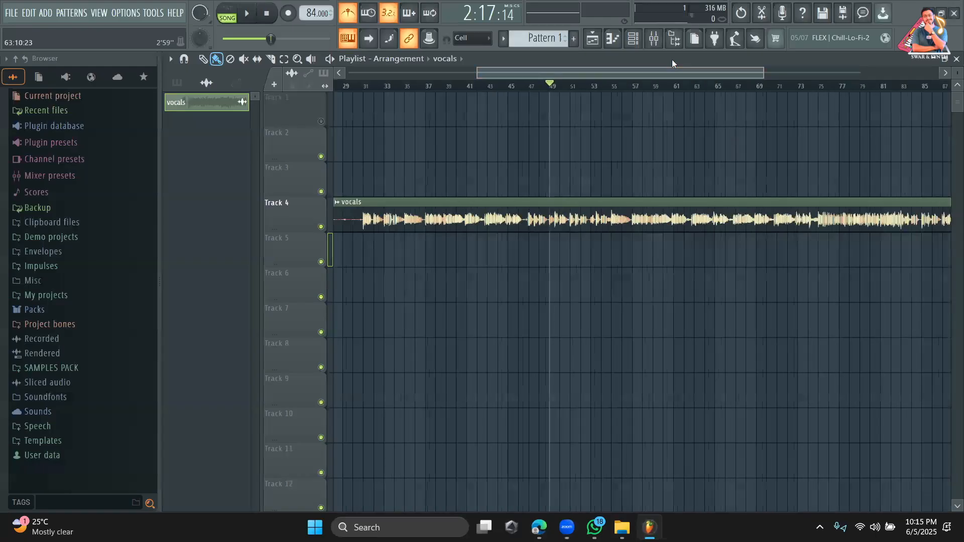
pyautogui.click(129, 13)
pyautogui.click(149, 44)
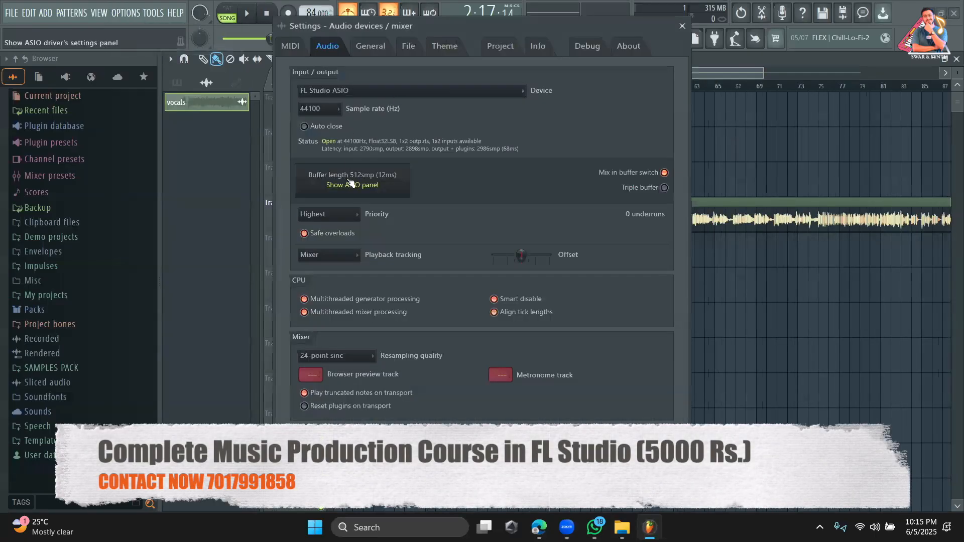
pyautogui.click(346, 90)
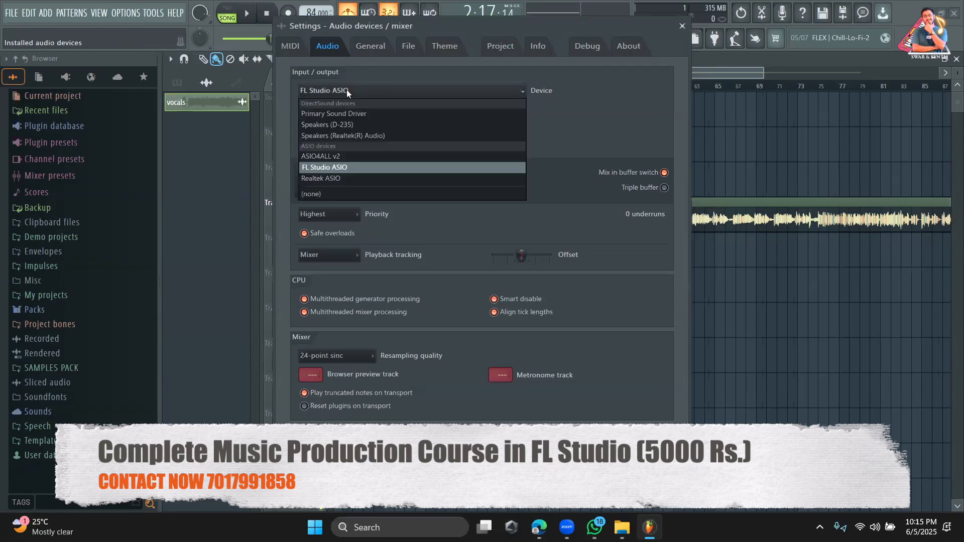
pyautogui.click(683, 27)
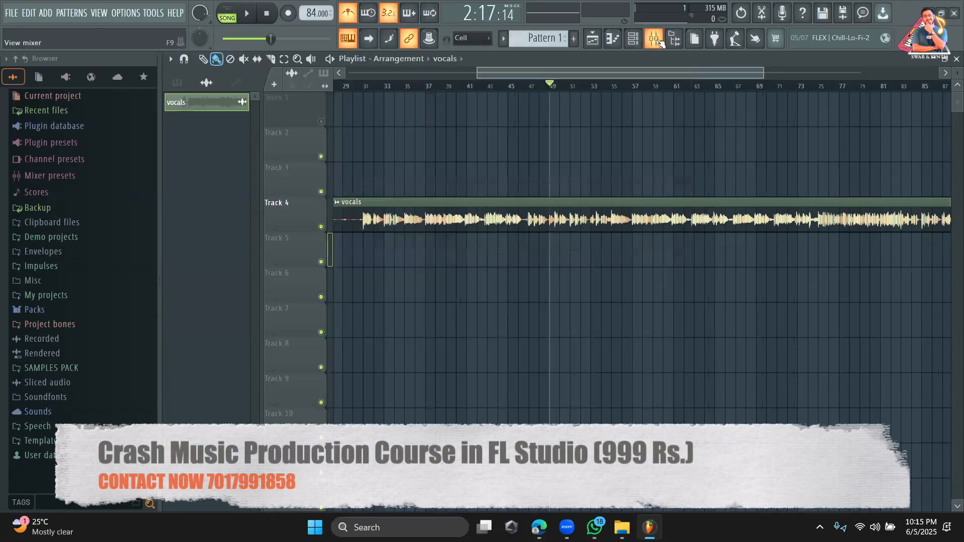
# Examine the external audio input choices for mixer track Insert 15, then return to the playlist.
pyautogui.click(654, 39)
pyautogui.moveTo(511, 77); pyautogui.dragTo(620, 88)
pyautogui.click(672, 83)
pyautogui.click(853, 76)
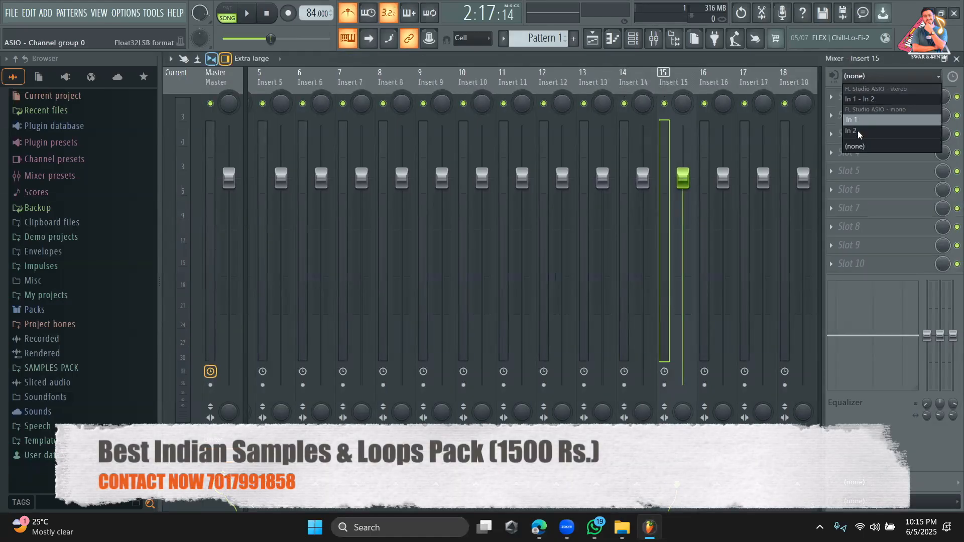
pyautogui.click(671, 78)
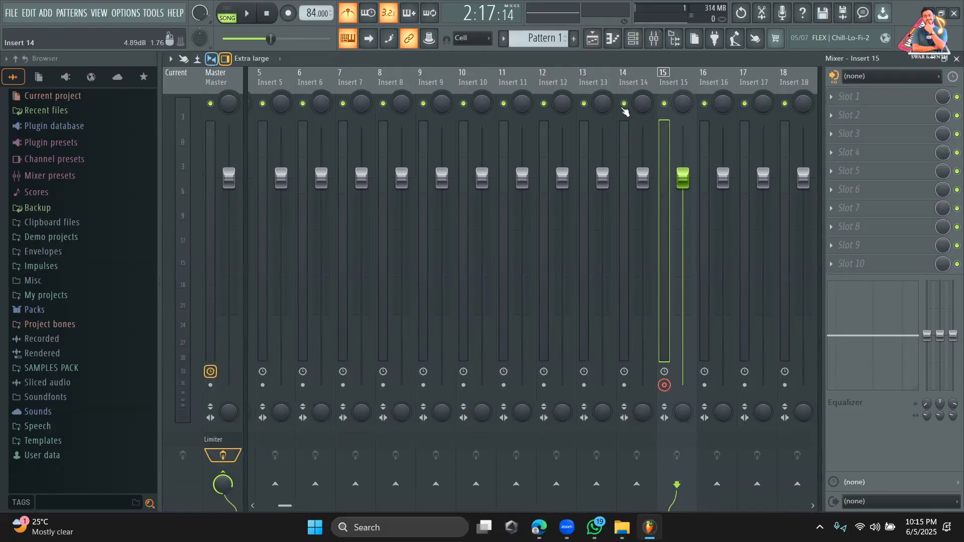
pyautogui.click(587, 41)
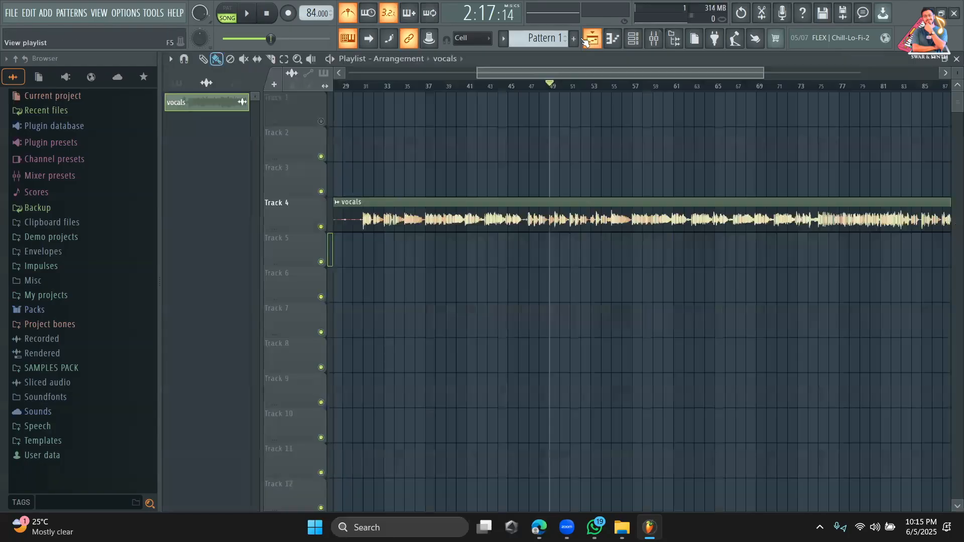
# Review the recording filter options and delete the vocals clip from Track 4 of the playlist.
pyautogui.rightClick(290, 14)
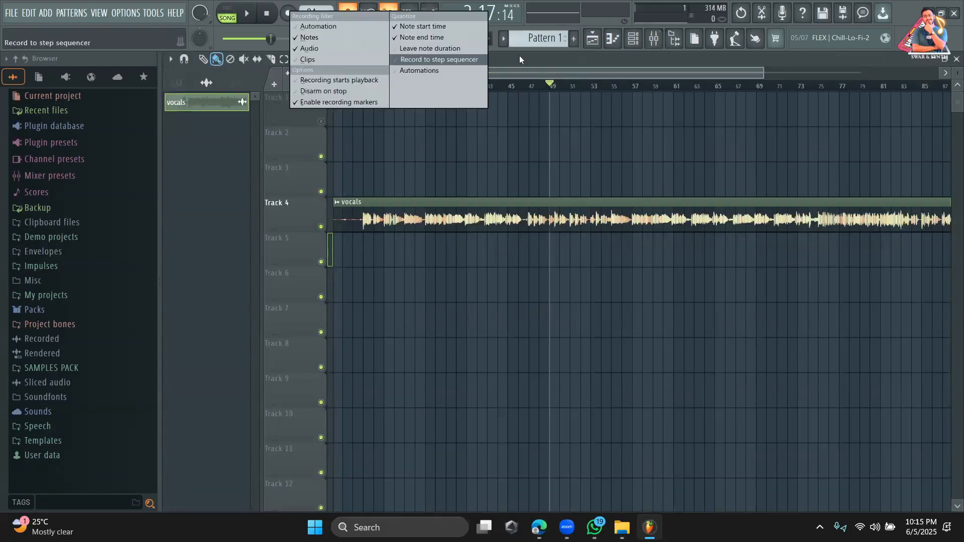
pyautogui.click(520, 56)
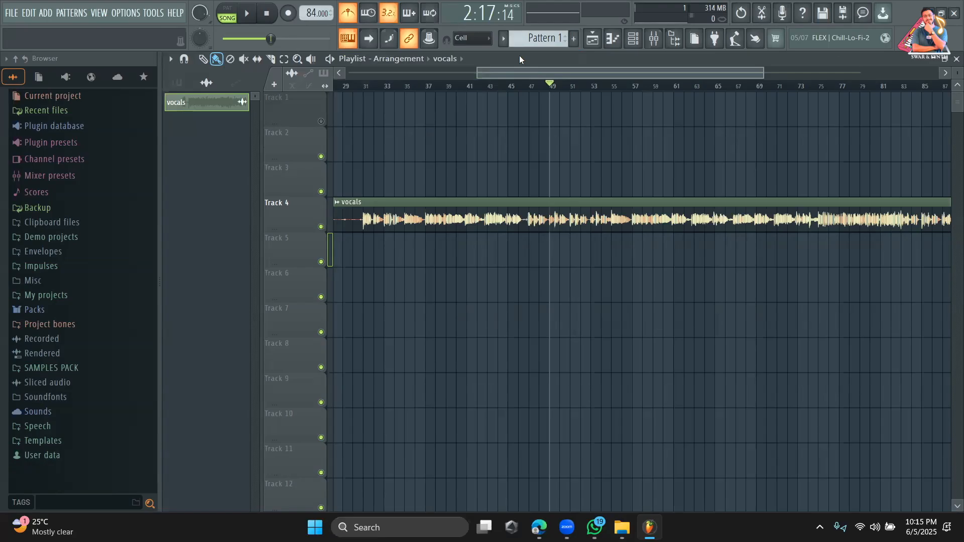
pyautogui.rightClick(541, 220)
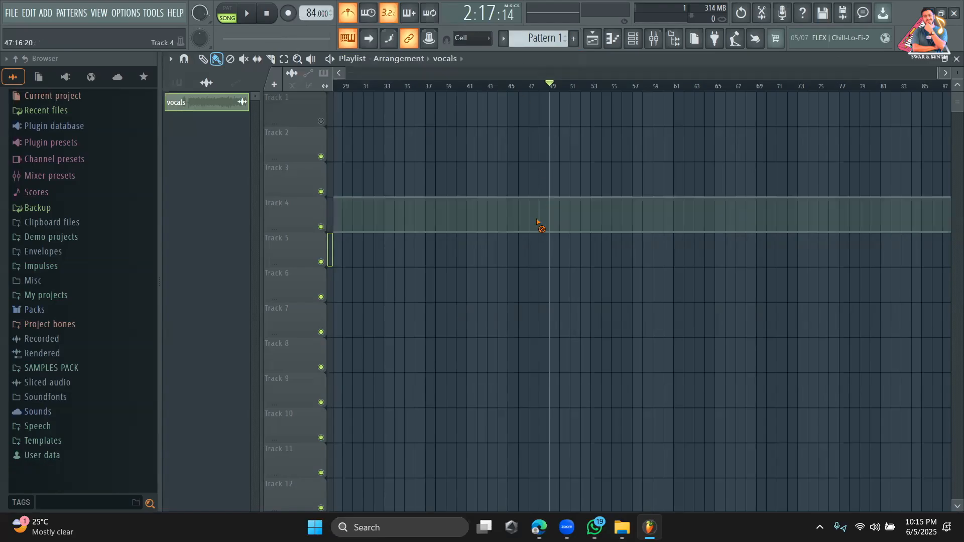
# Switch to the Love Dose video in the browser, play it on to 1:23 and pause it.
pyautogui.moveTo(538, 527)
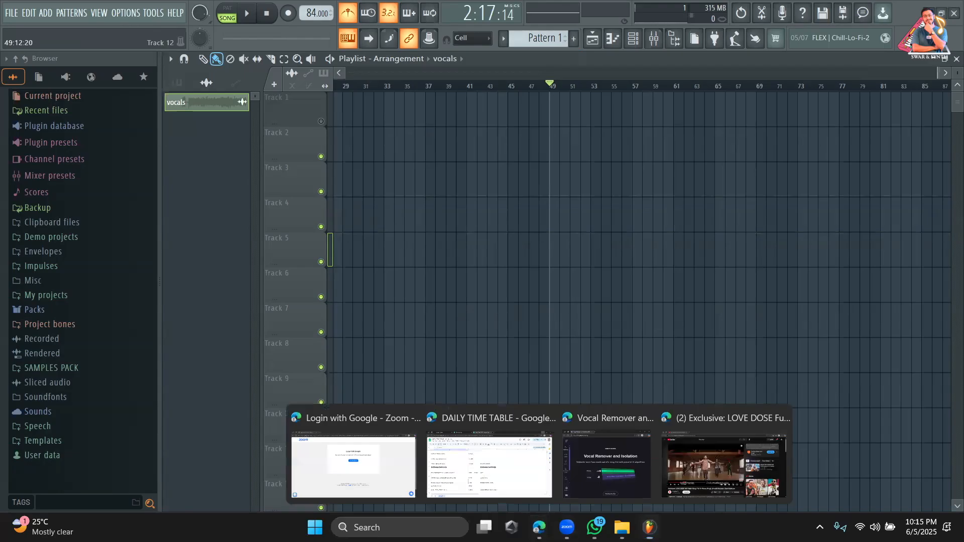
pyautogui.click(698, 475)
pyautogui.click(478, 264)
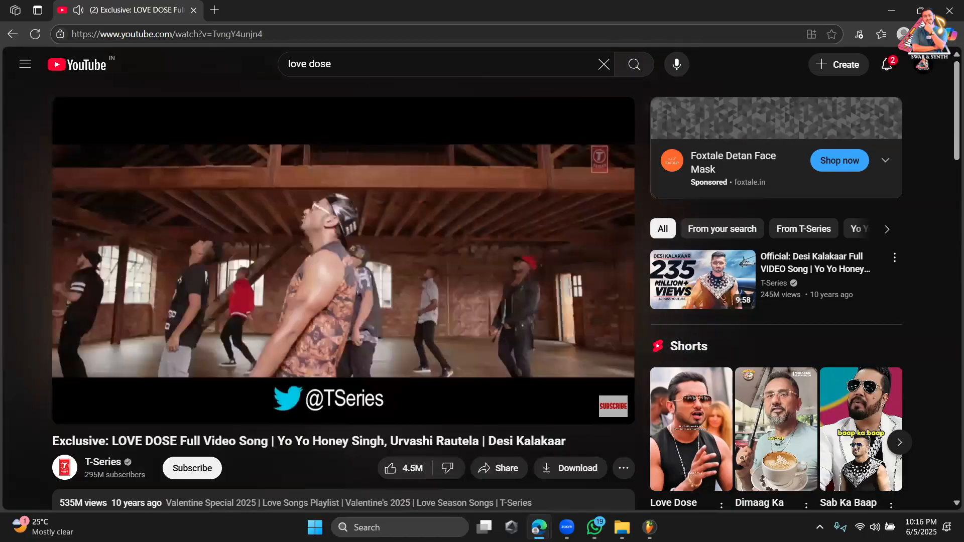
pyautogui.click(391, 316)
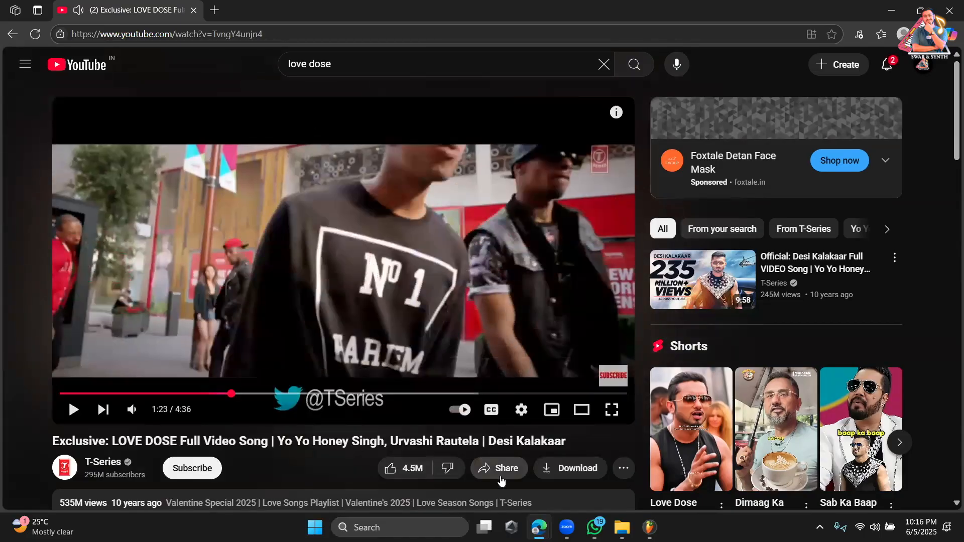
# Copy the Love Dose video's share link and close the share dialog.
pyautogui.click(501, 481)
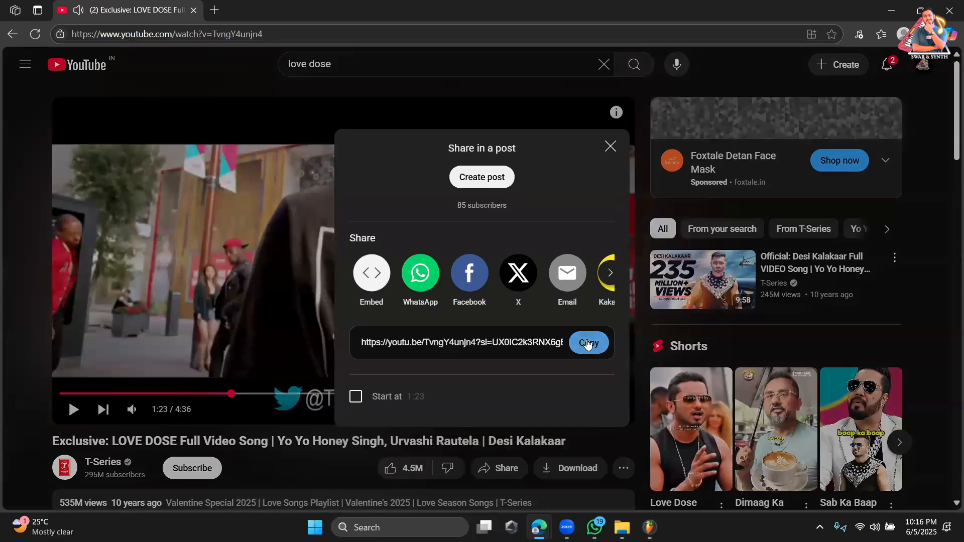
pyautogui.click(589, 343)
pyautogui.click(280, 302)
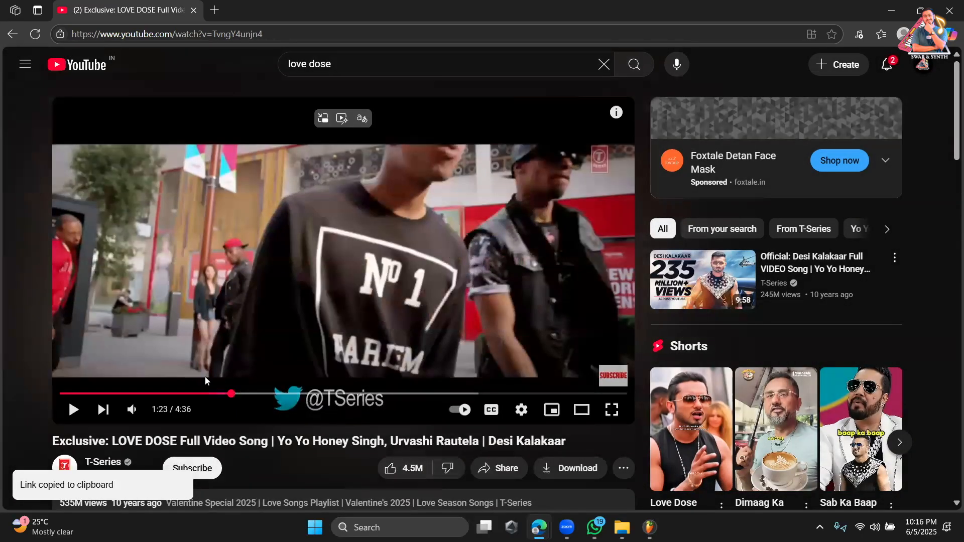
# Resume the song, switch to FL Studio, and set the project tempo to 136 BPM by tapping along in the Tempo tapper.
pyautogui.click(202, 359)
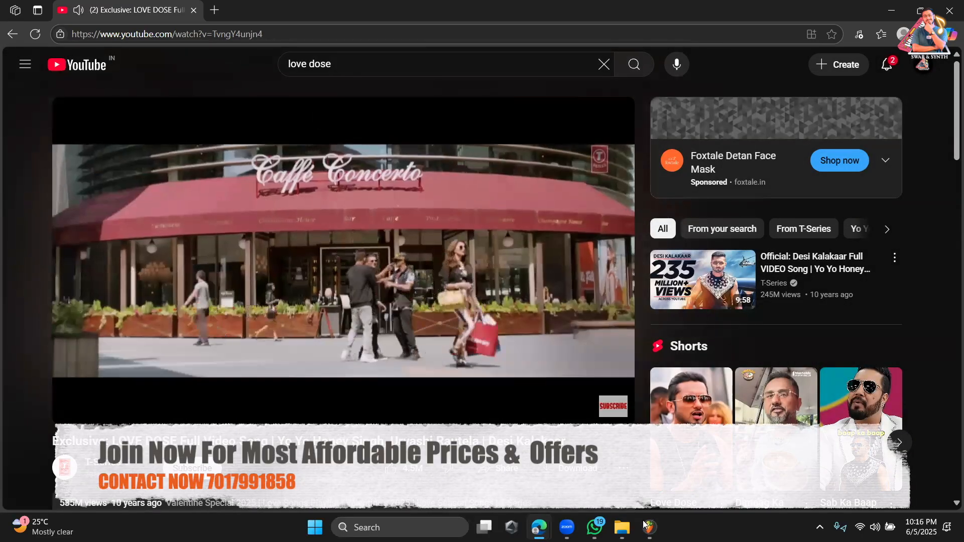
pyautogui.click(646, 525)
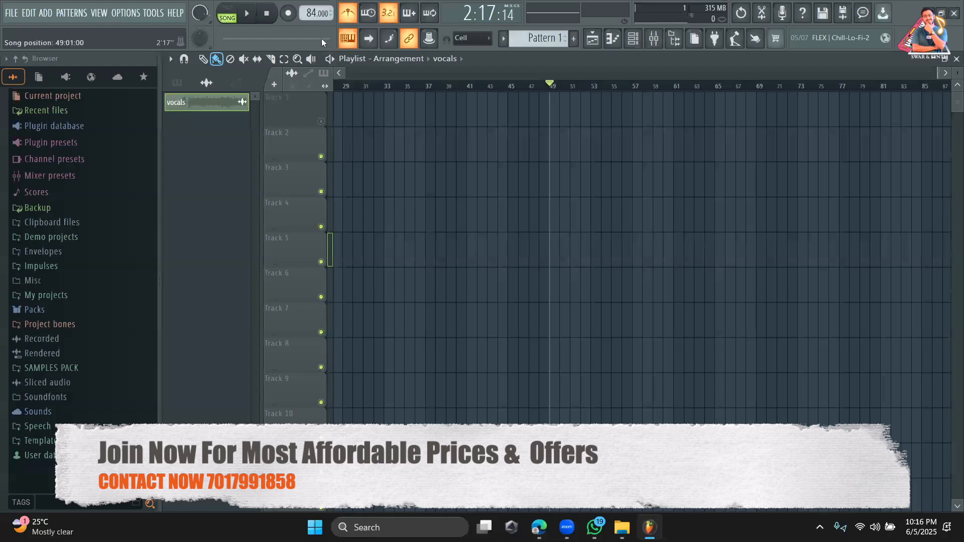
pyautogui.rightClick(315, 13)
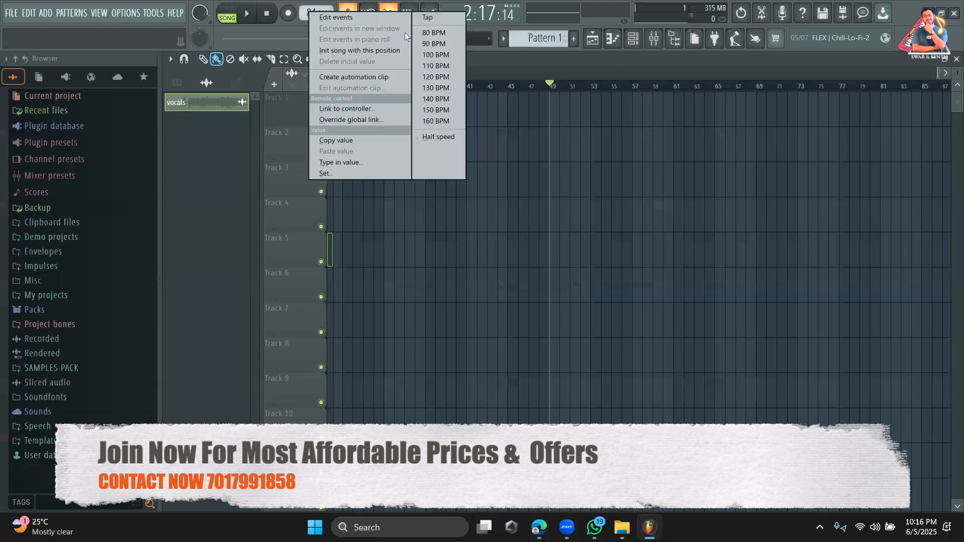
pyautogui.click(433, 19)
pyautogui.click(471, 126)
pyautogui.click(471, 126)
pyautogui.click(471, 126)
pyautogui.click(470, 126)
pyautogui.click(470, 125)
pyautogui.click(471, 126)
pyautogui.click(471, 125)
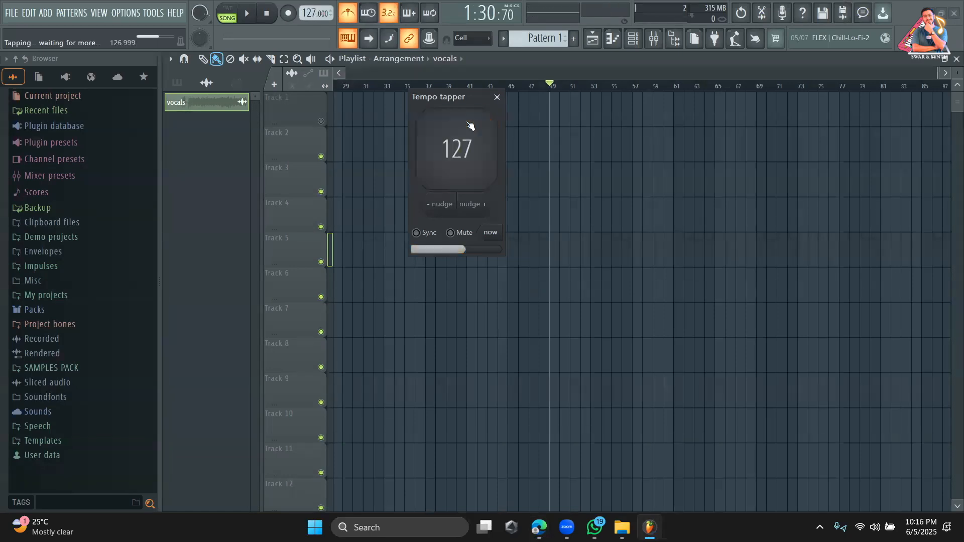
pyautogui.click(471, 126)
pyautogui.click(470, 125)
pyautogui.click(471, 126)
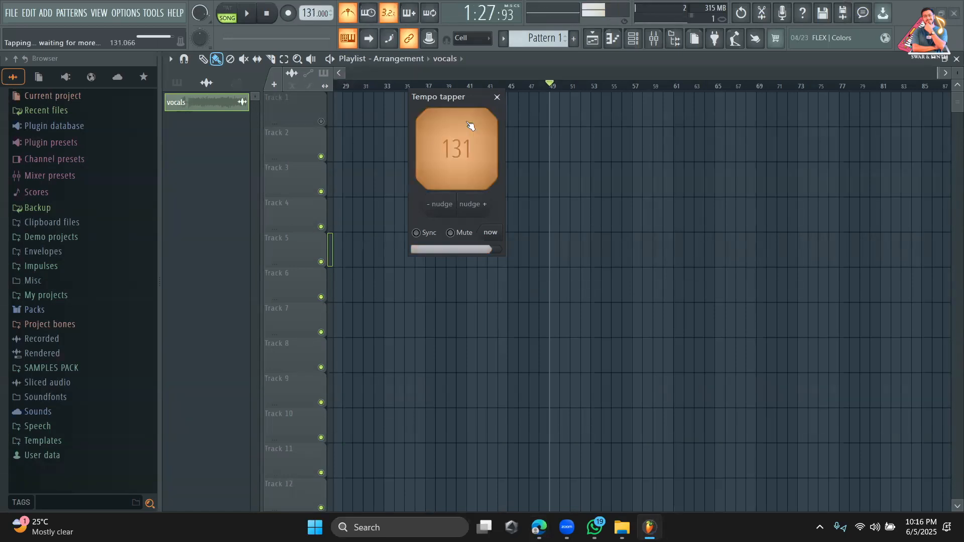
pyautogui.click(471, 125)
pyautogui.click(471, 125)
pyautogui.click(470, 125)
pyautogui.click(470, 125)
pyautogui.click(471, 125)
pyautogui.click(471, 126)
pyautogui.click(471, 126)
pyautogui.click(470, 126)
pyautogui.click(471, 125)
pyautogui.click(471, 125)
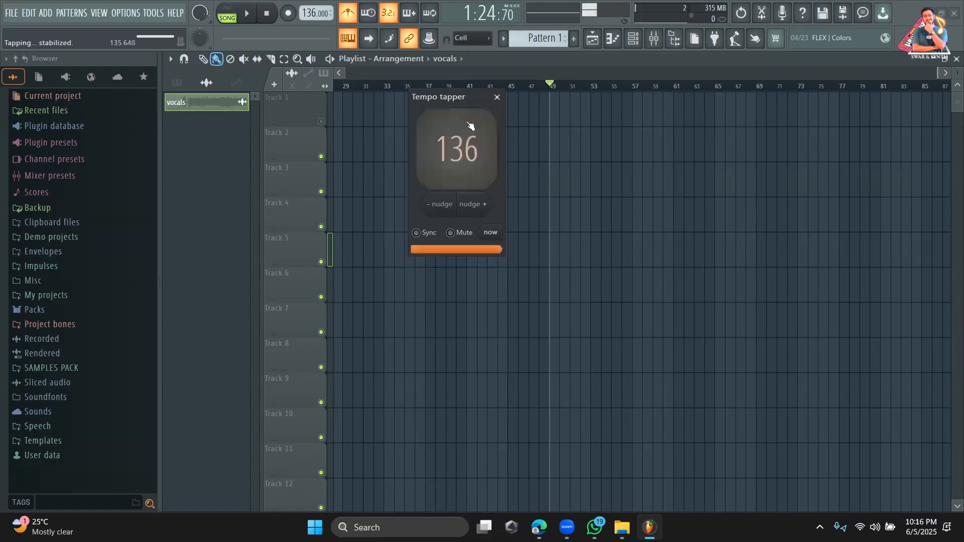
pyautogui.click(471, 126)
pyautogui.click(471, 126)
pyautogui.click(470, 126)
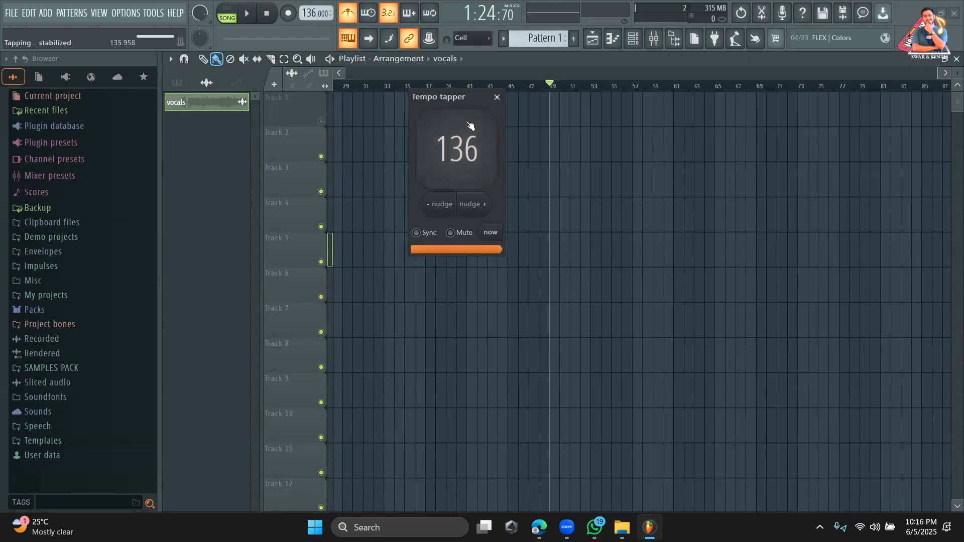
pyautogui.click(498, 97)
# Open the channel rack and show the Unsorted channel group while testing playback.
pyautogui.press('space')
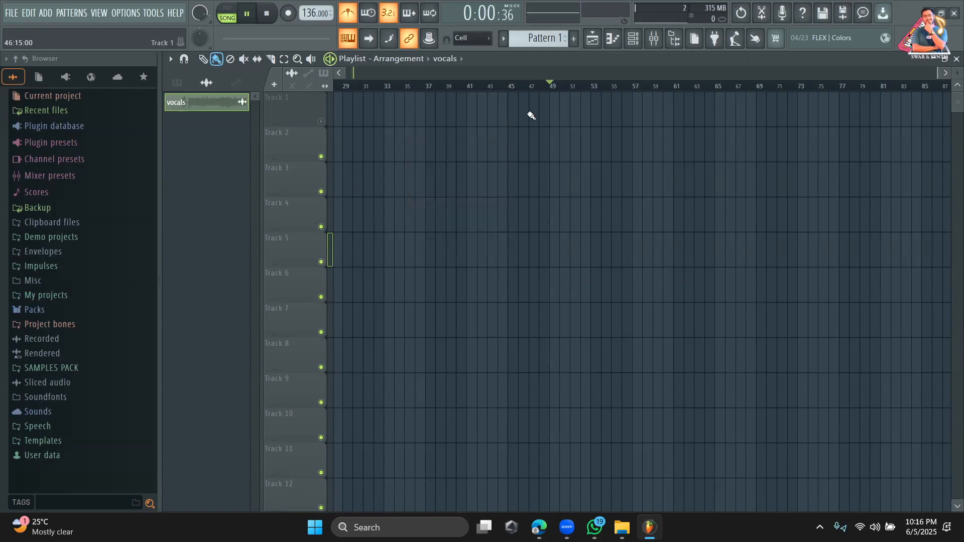
pyautogui.click(633, 38)
pyautogui.press('space')
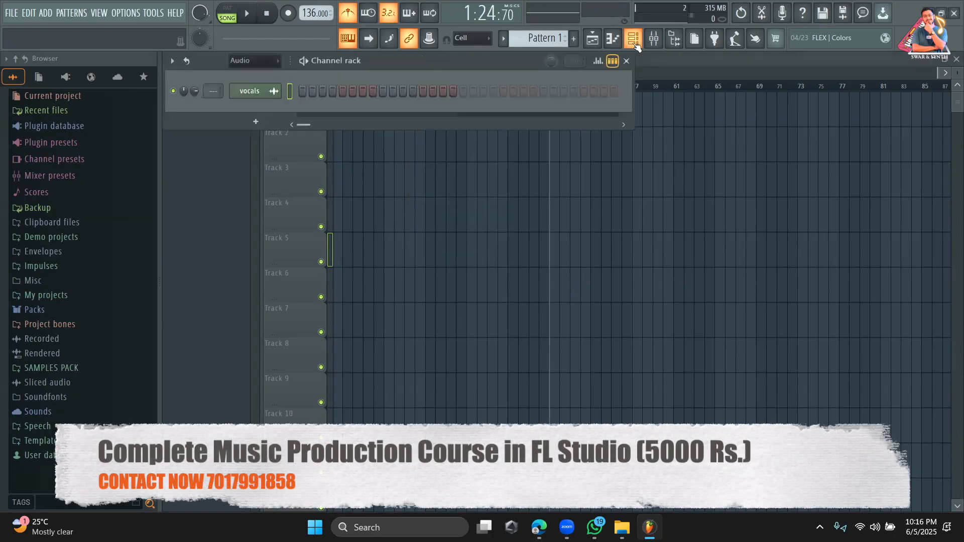
pyautogui.press('space')
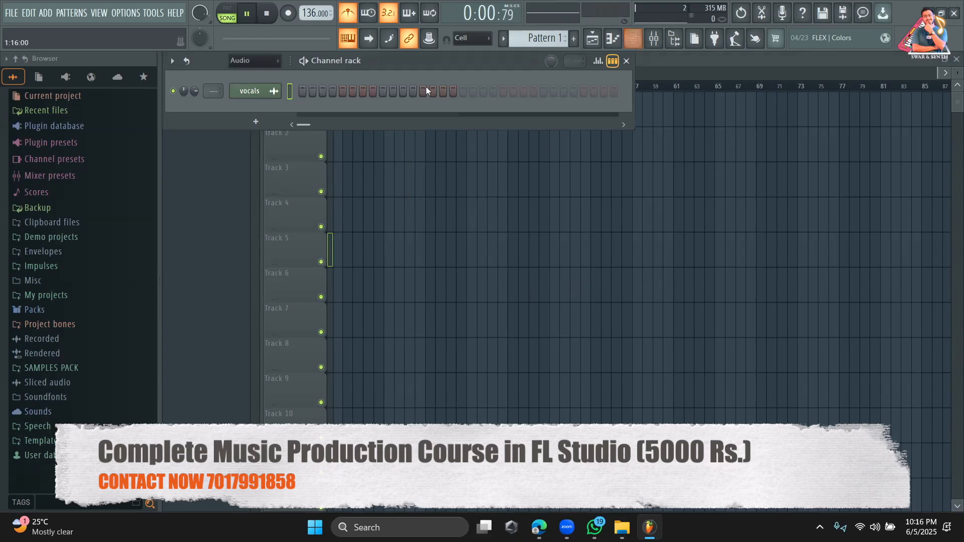
pyautogui.click(255, 61)
pyautogui.click(257, 100)
pyautogui.press('space')
pyautogui.press('space')
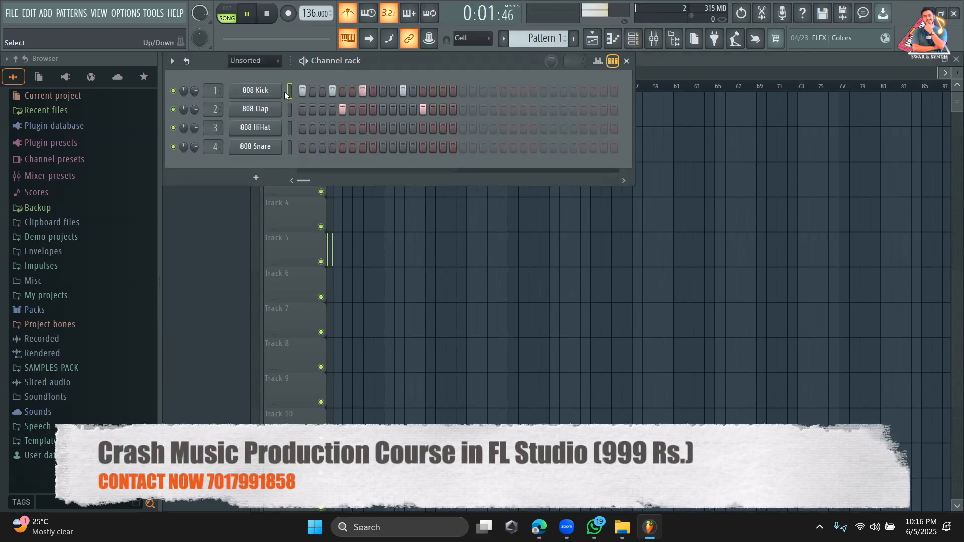
# Cut the existing steps from the 808 Kick and 808 Clap channels and stop playback.
pyautogui.rightClick(269, 91)
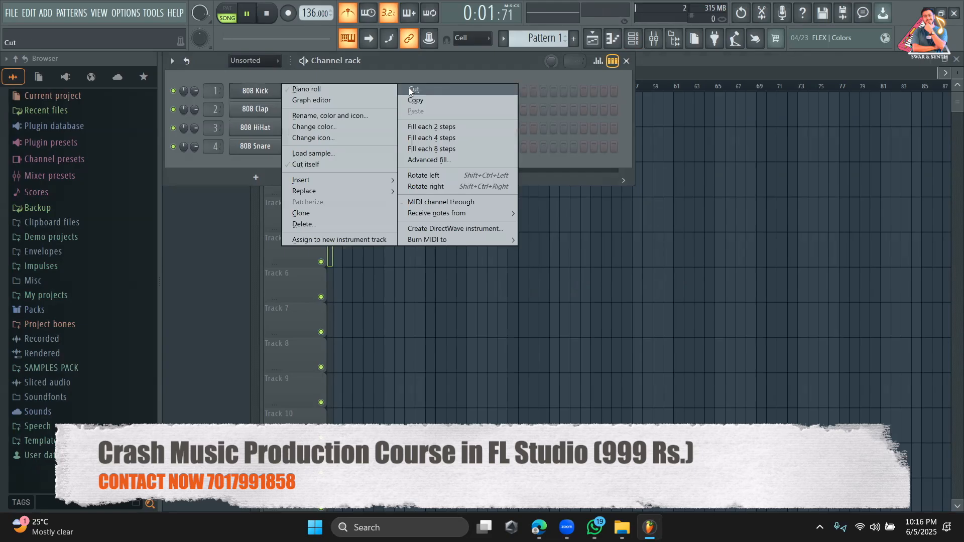
pyautogui.click(408, 89)
pyautogui.rightClick(261, 110)
pyautogui.click(420, 108)
pyautogui.press('space')
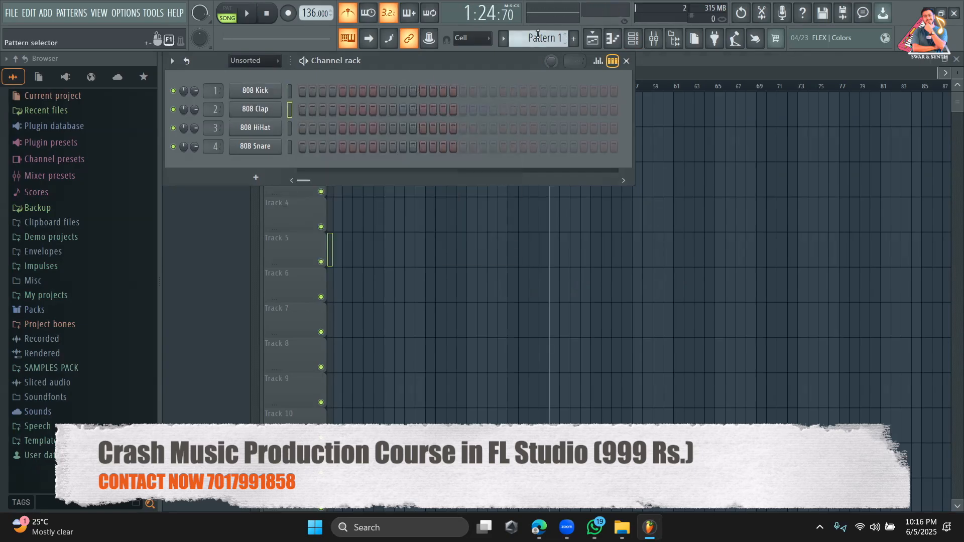
# Select Pattern 3, then switch to the Love Dose video in the browser and copy its share link.
pyautogui.moveTo(544, 39)
pyautogui.mouseDown()
pyautogui.moveTo(544, 24)
pyautogui.moveTo(544, 32)
pyautogui.mouseUp()
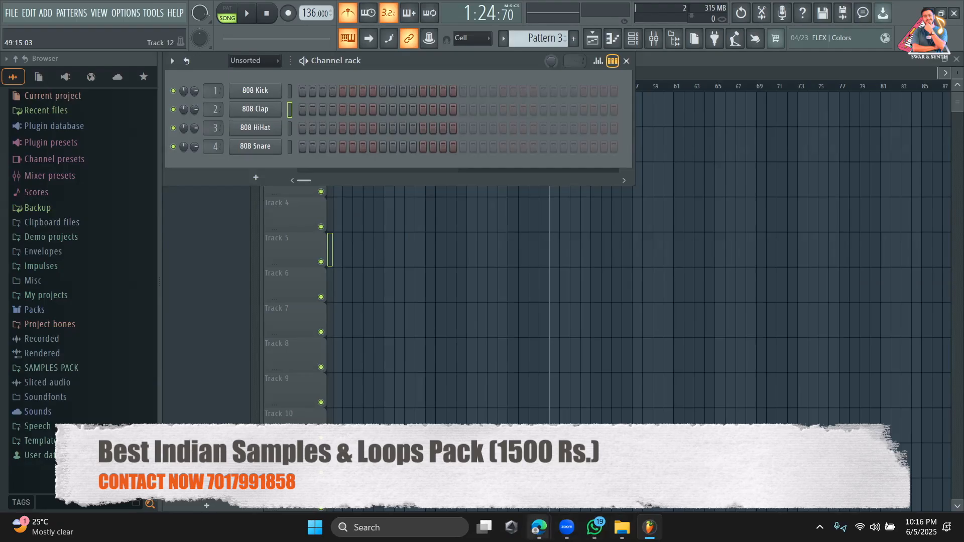
pyautogui.moveTo(538, 527)
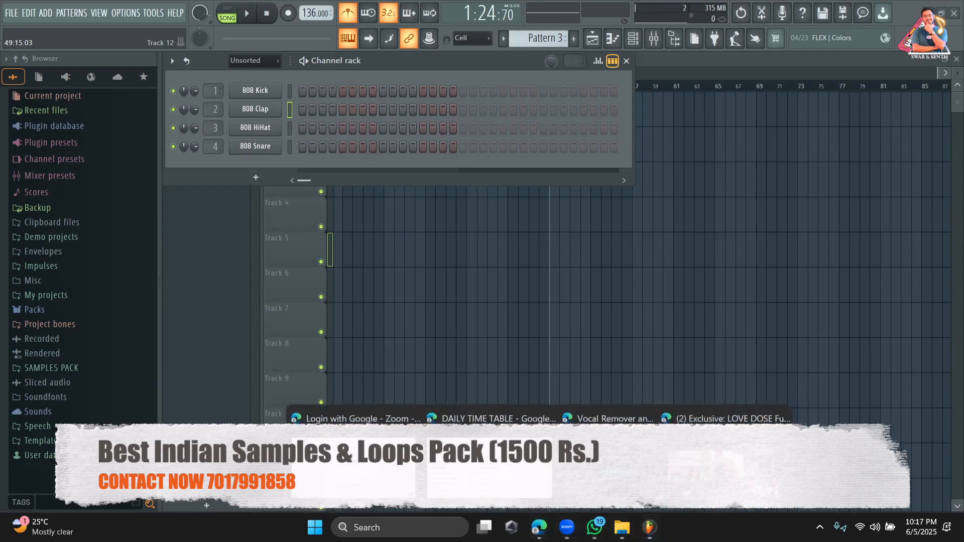
pyautogui.click(728, 462)
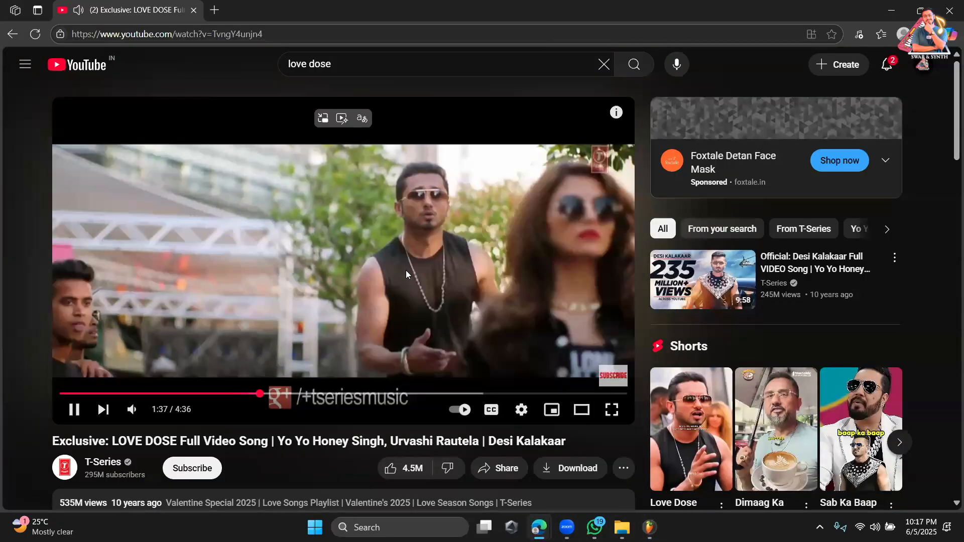
pyautogui.scroll(-1, 397, 250)
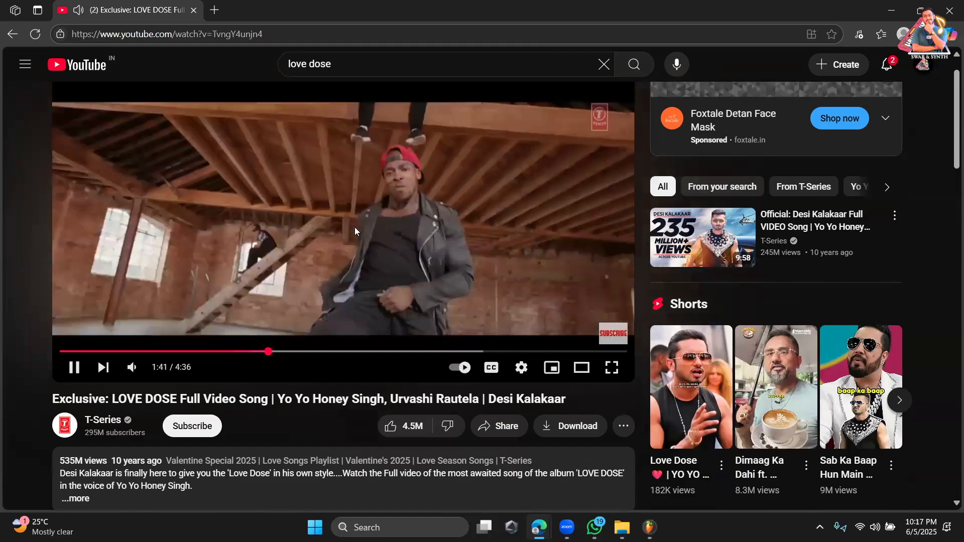
pyautogui.click(495, 427)
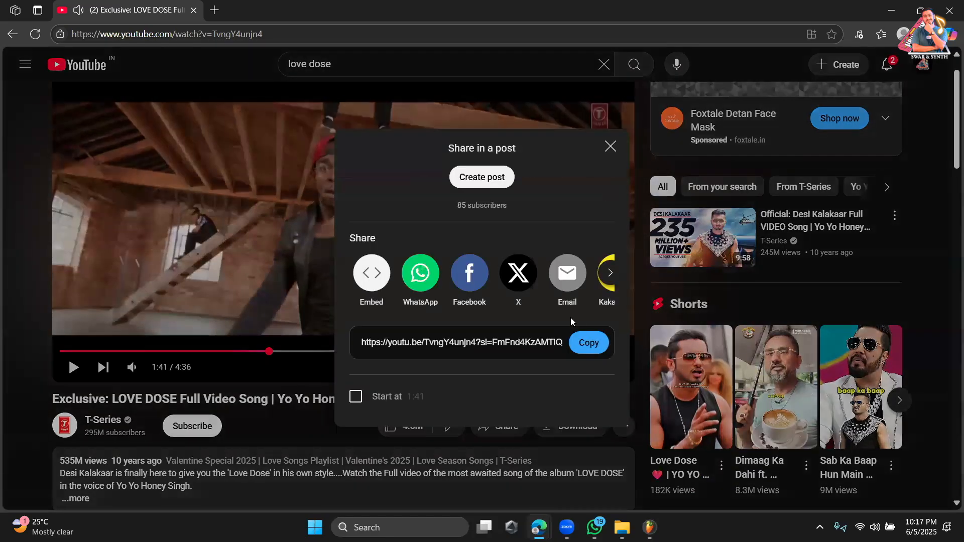
pyautogui.click(588, 340)
pyautogui.click(610, 149)
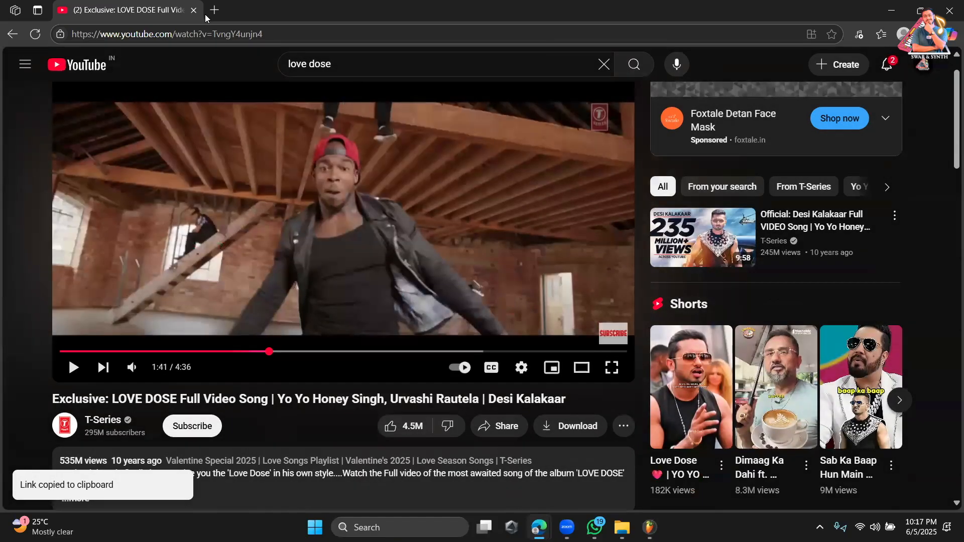
# Open ytmp3.at in a new browser tab and submit the copied Love Dose video link for conversion.
pyautogui.click(213, 9)
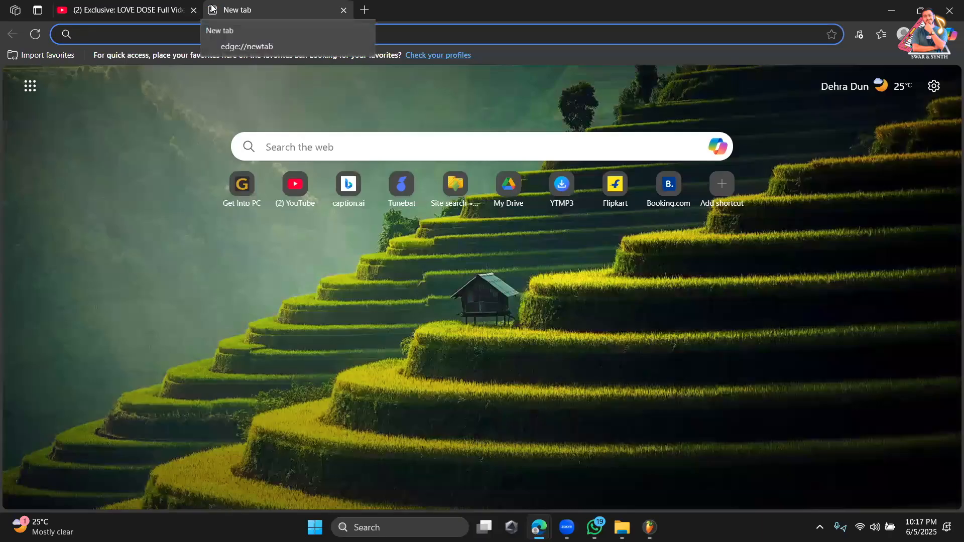
pyautogui.write('ytmp3')
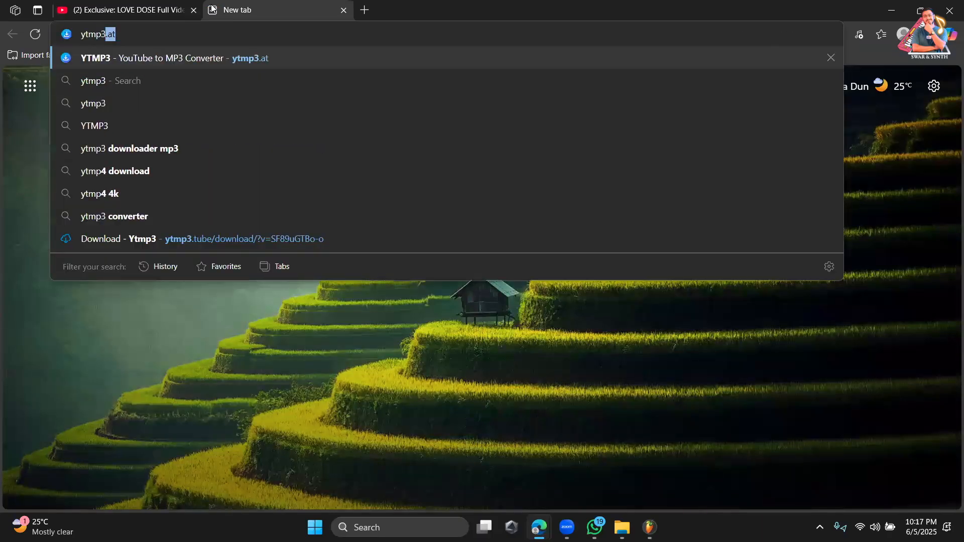
pyautogui.press('Return')
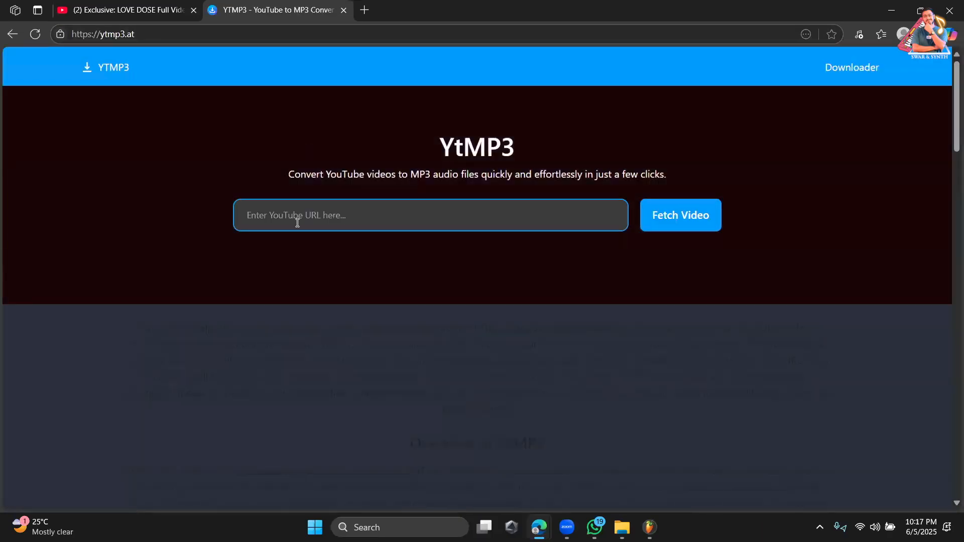
pyautogui.hotkey('ctrl', 'v')
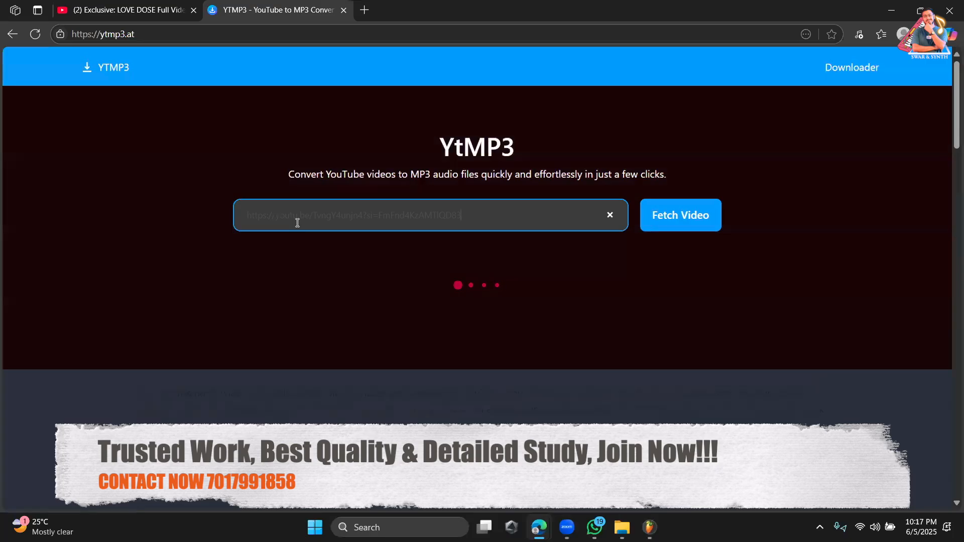
# Open the song key and BPM finder at tunebat.com/Analyzer in another new browser tab.
pyautogui.click(362, 17)
pyautogui.write('tunebat.com/Analyzer')
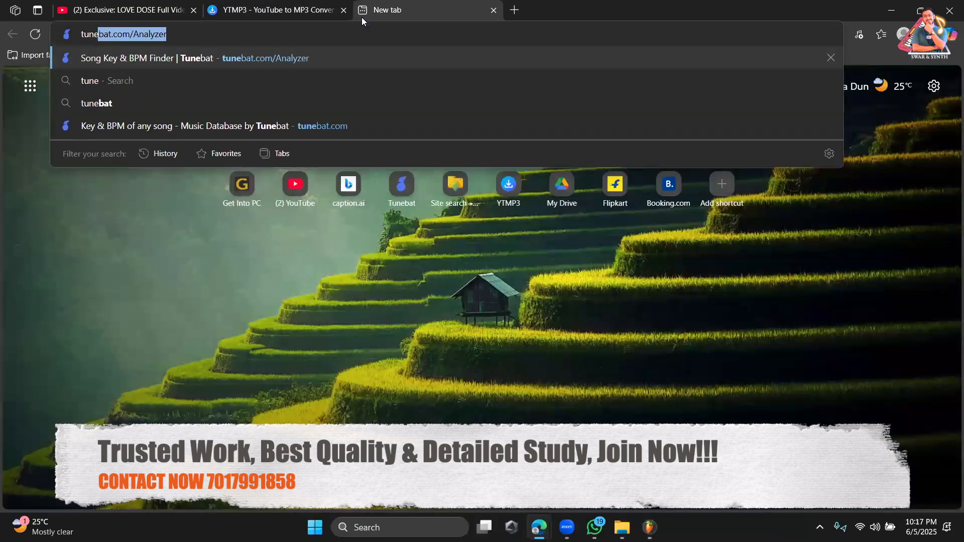
pyautogui.press('Return')
# Return to the YtMP3 page and start converting the Love Dose video to MP3 320kbps.
pyautogui.click(289, 17)
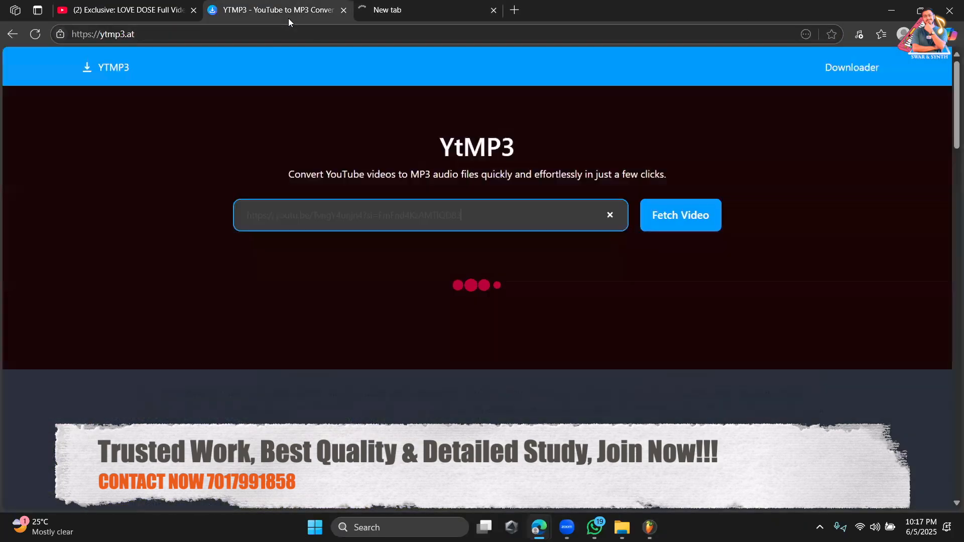
pyautogui.scroll(-1, 361, 169)
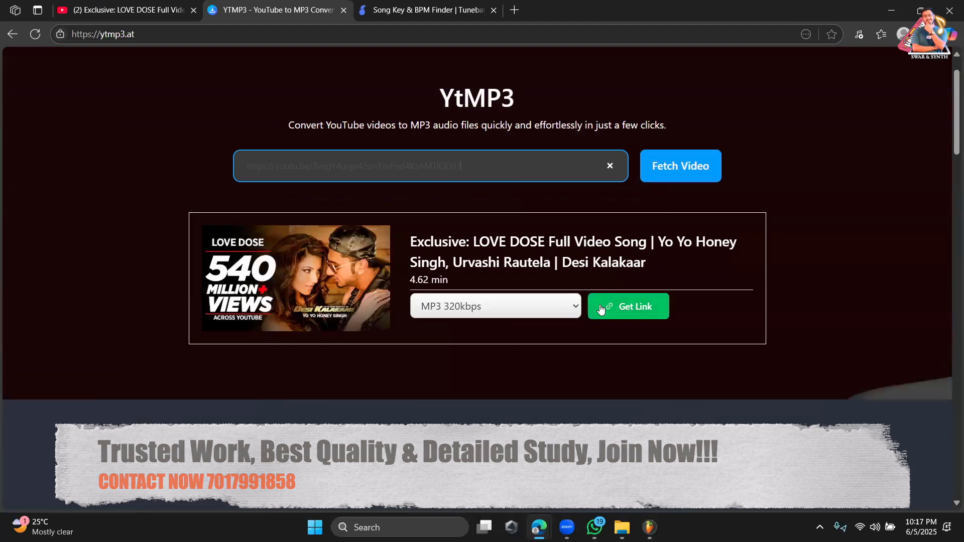
pyautogui.click(601, 308)
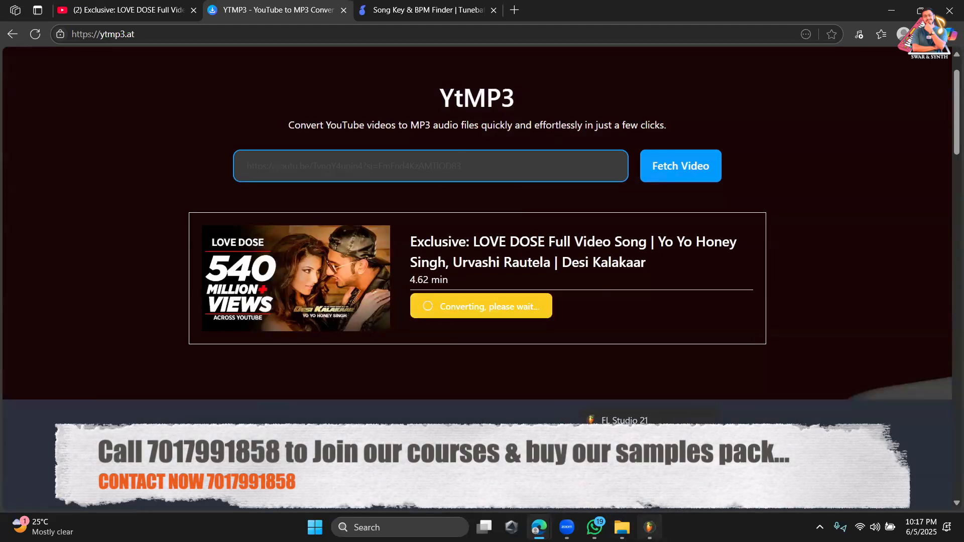
# Switch to FL Studio and expand the Kicks folder of the Drums pack in the sample browser.
pyautogui.click(649, 527)
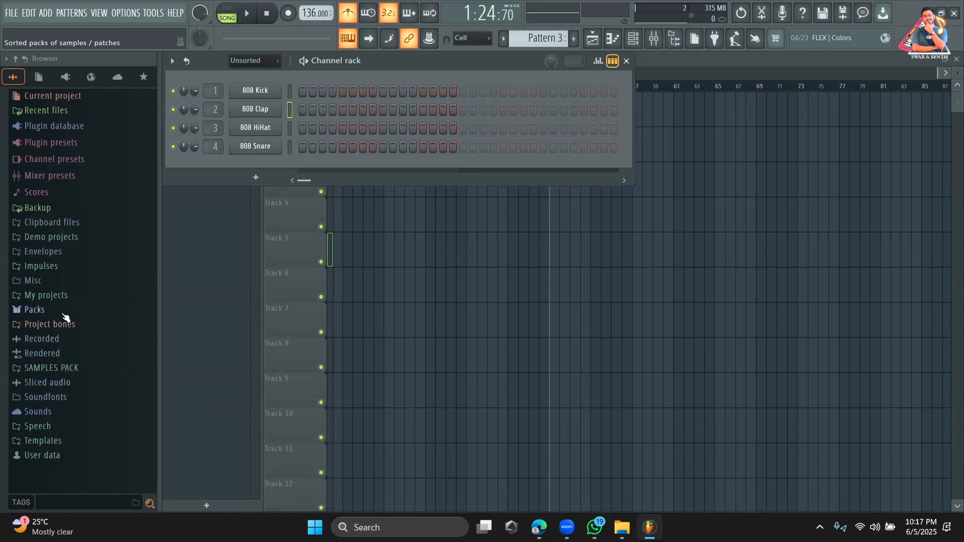
pyautogui.click(65, 312)
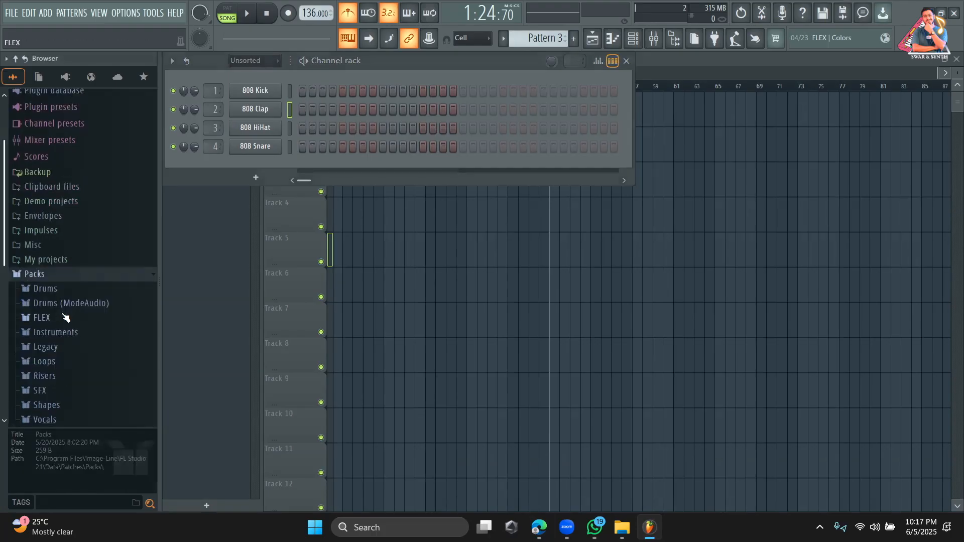
pyautogui.click(59, 296)
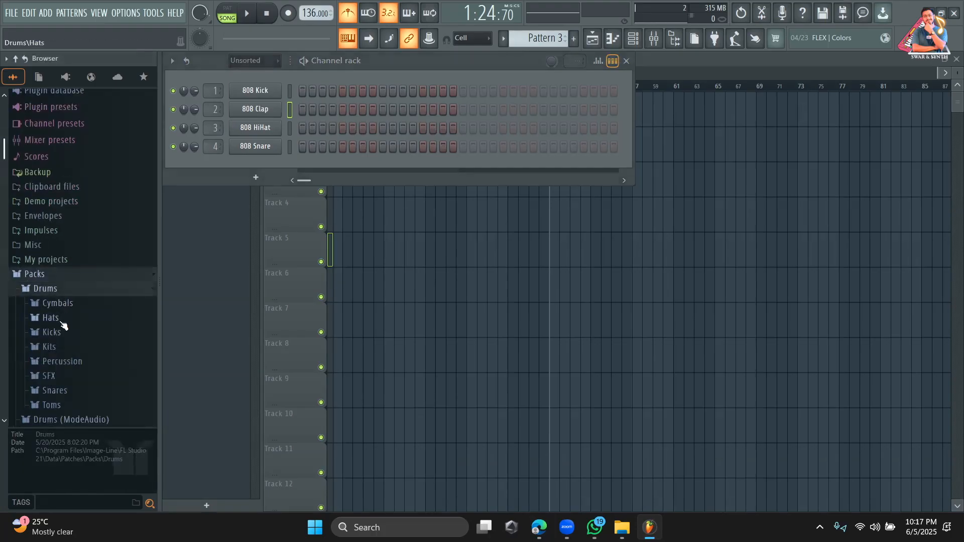
pyautogui.scroll(-2, 62, 324)
pyautogui.click(65, 273)
# Audition the FPC kick samples and replace the 808 Kick channel's sample with FPC 3 Kick.
pyautogui.click(63, 289)
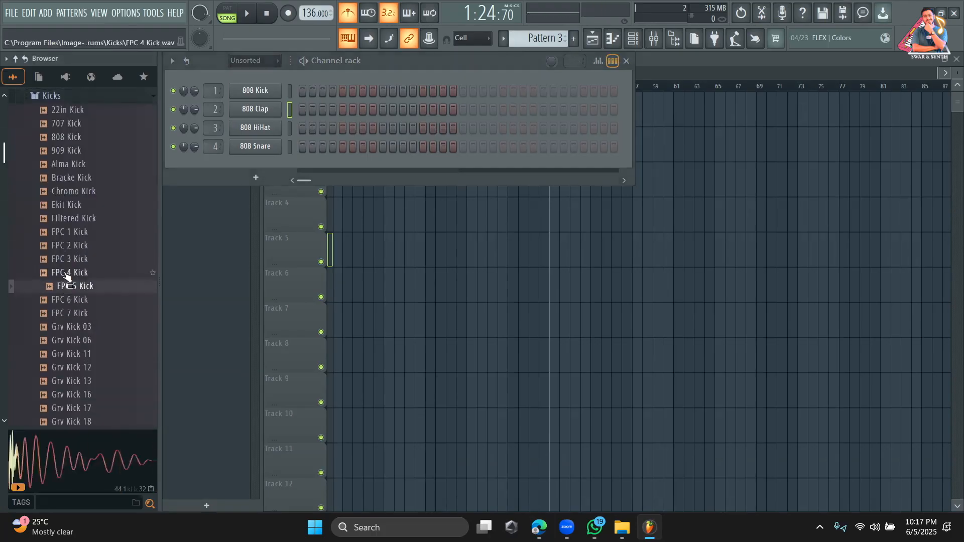
pyautogui.click(68, 273)
pyautogui.click(69, 259)
pyautogui.click(69, 248)
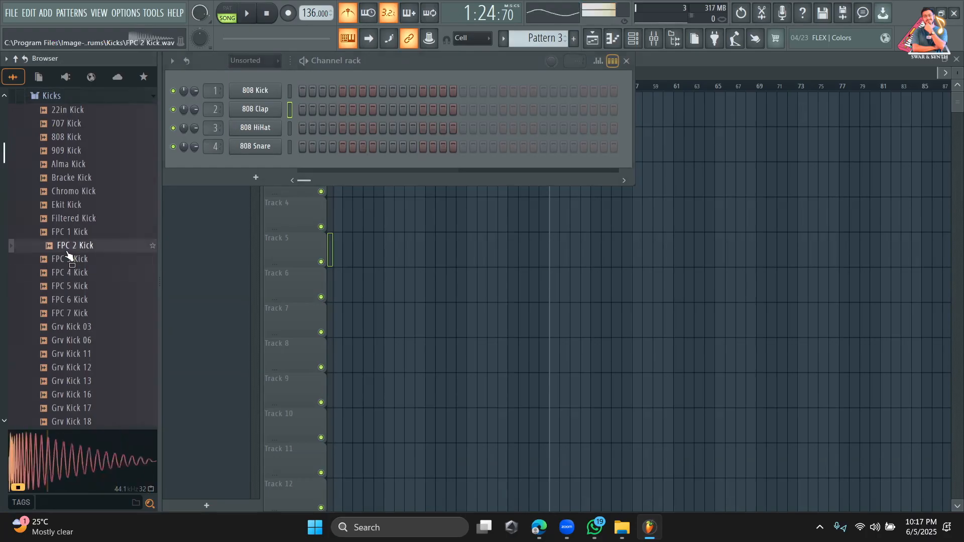
pyautogui.click(69, 261)
pyautogui.moveTo(70, 264); pyautogui.dragTo(251, 90)
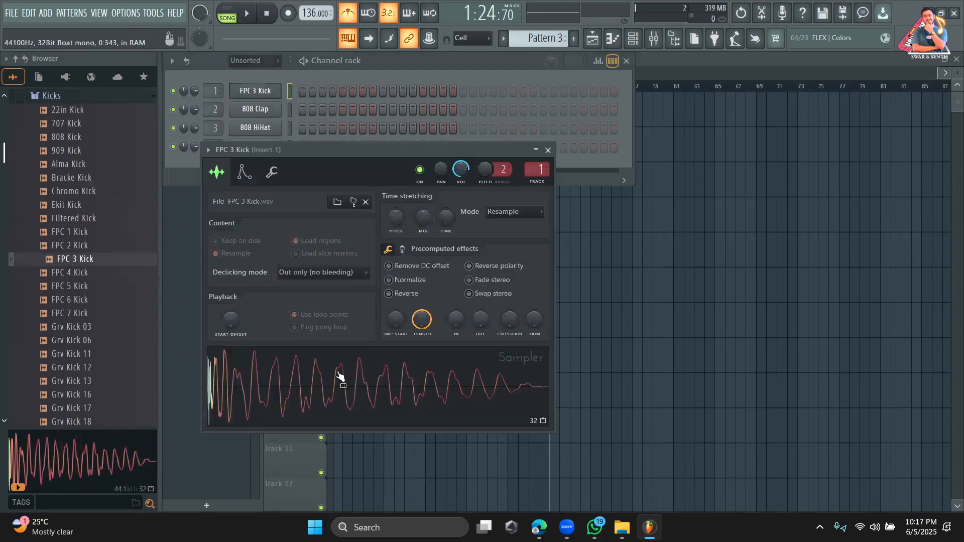
# Raise the FPC 3 Kick's quick fade out to about 31% and delete its stray clip from Track 9.
pyautogui.moveTo(479, 320); pyautogui.dragTo(479, 302)
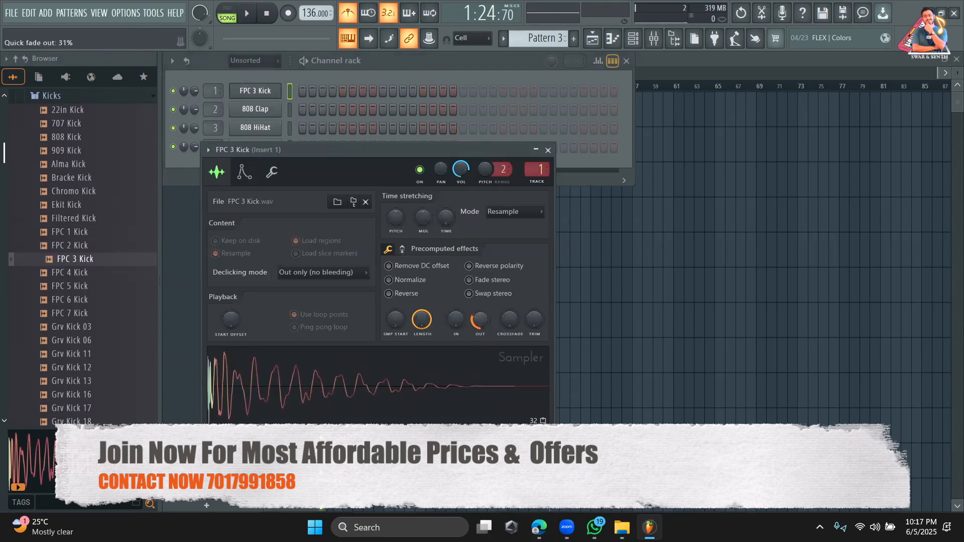
pyautogui.moveTo(432, 374); pyautogui.dragTo(425, 380)
pyautogui.rightClick(416, 390)
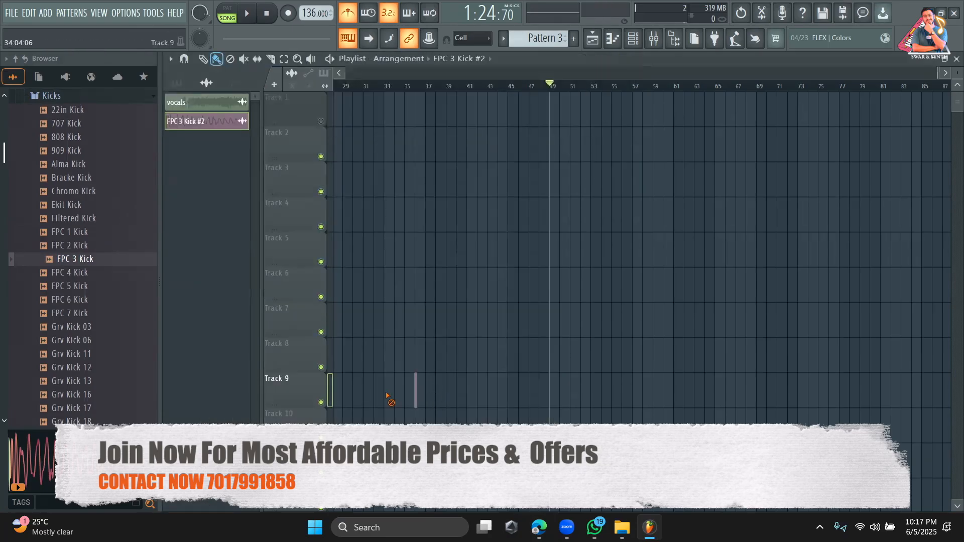
# Reopen the channel rack and add the FPC 6 Kick sample as a new channel in the Unsorted group.
pyautogui.click(636, 44)
pyautogui.scroll(-3, 112, 329)
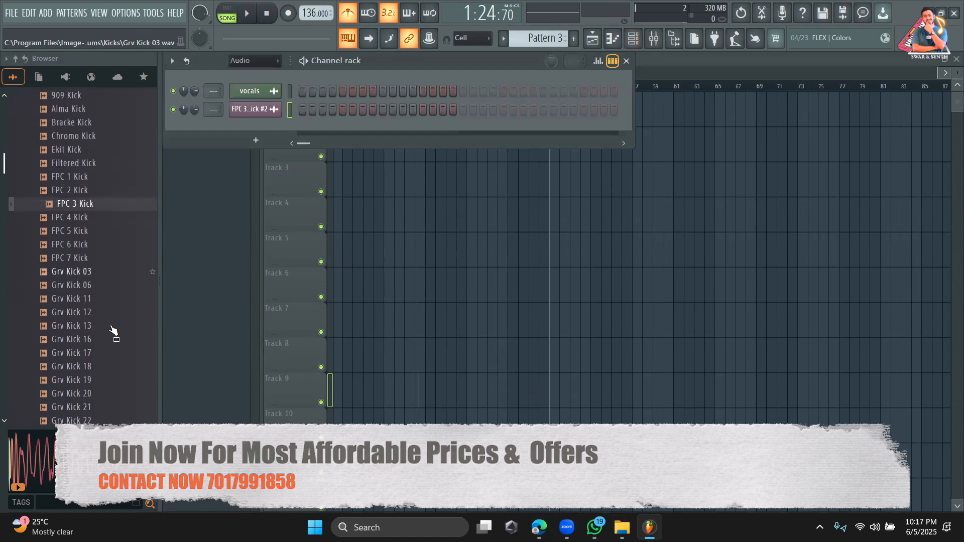
pyautogui.moveTo(82, 221); pyautogui.dragTo(141, 230)
pyautogui.moveTo(259, 132); pyautogui.dragTo(261, 128)
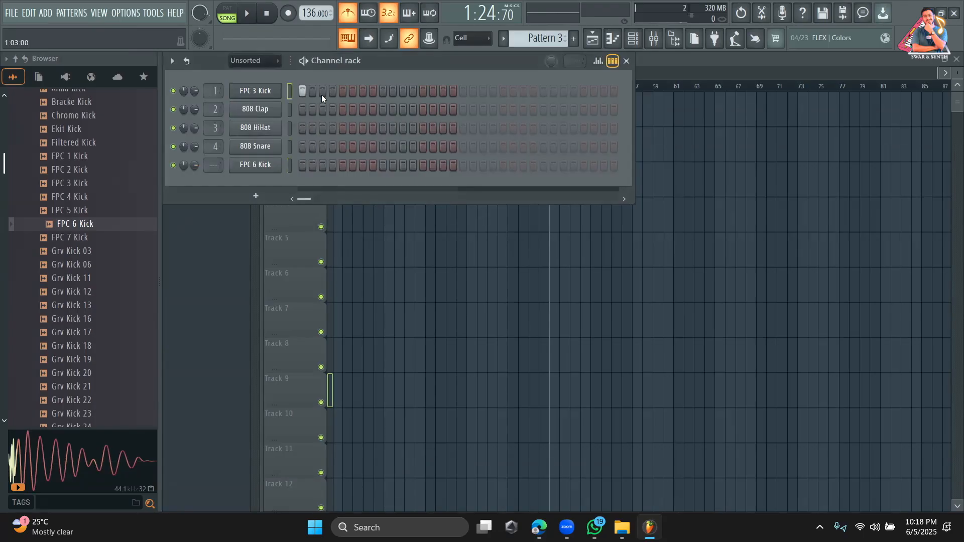
# Switch playback to pattern mode and program steps 1 and 3 on the FPC 3 Kick and FPC 6 Kick channels.
pyautogui.click(247, 14)
pyautogui.click(228, 13)
pyautogui.press('space')
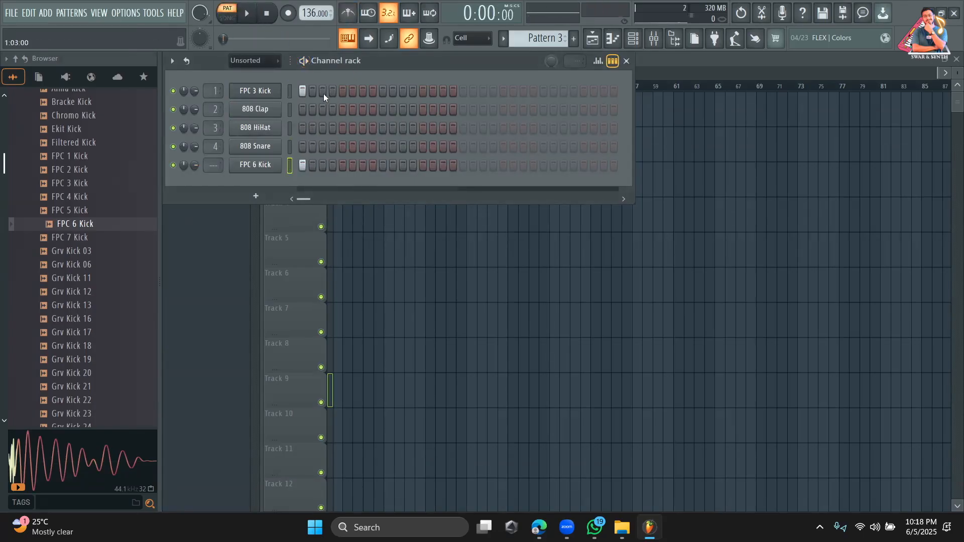
pyautogui.click(324, 168)
# Audition further samples in the Kicks folder, from the FPC kicks down to Monster Kick 024.
pyautogui.scroll(-4, 127, 292)
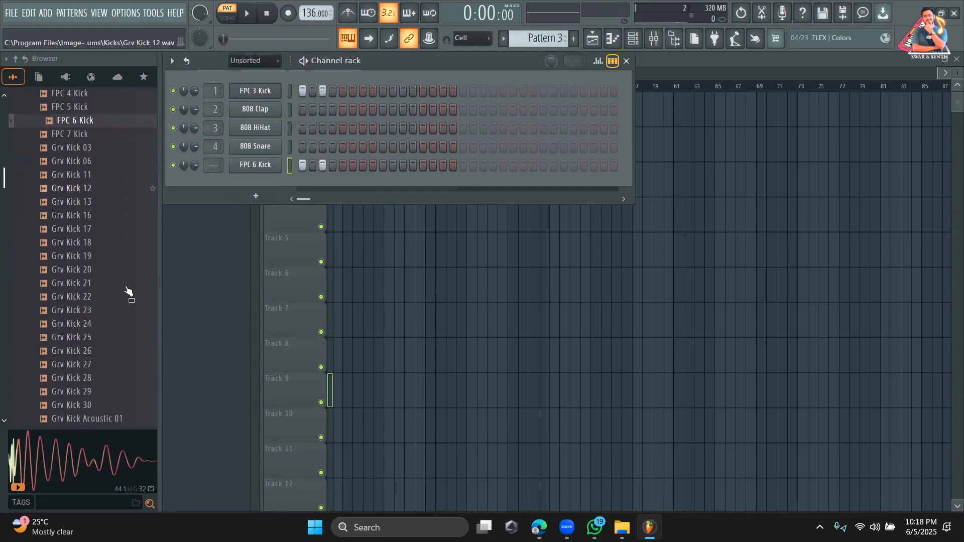
pyautogui.click(78, 136)
pyautogui.scroll(-12, 80, 271)
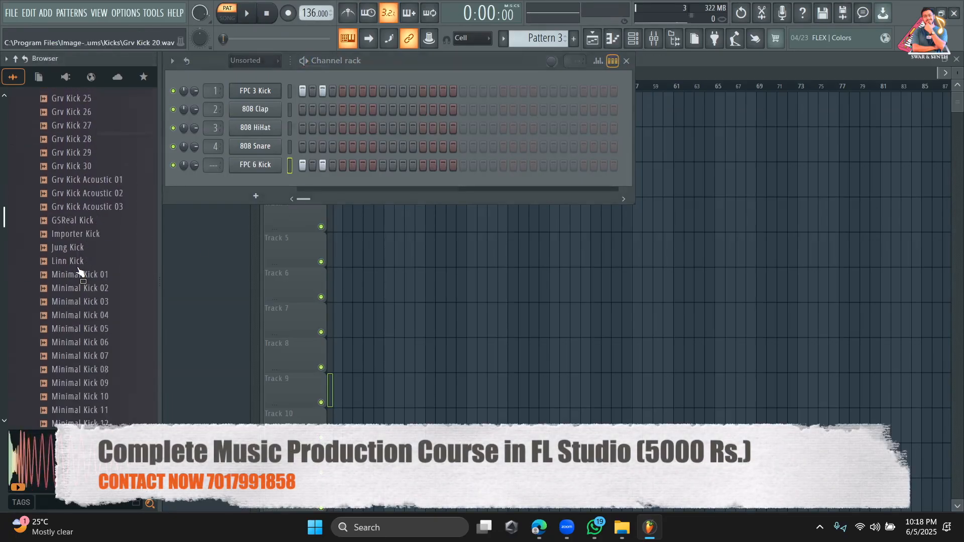
pyautogui.click(83, 258)
pyautogui.click(84, 235)
pyautogui.scroll(-6, 84, 235)
pyautogui.click(85, 235)
pyautogui.scroll(-10, 84, 235)
pyautogui.click(84, 235)
pyautogui.scroll(-6, 84, 236)
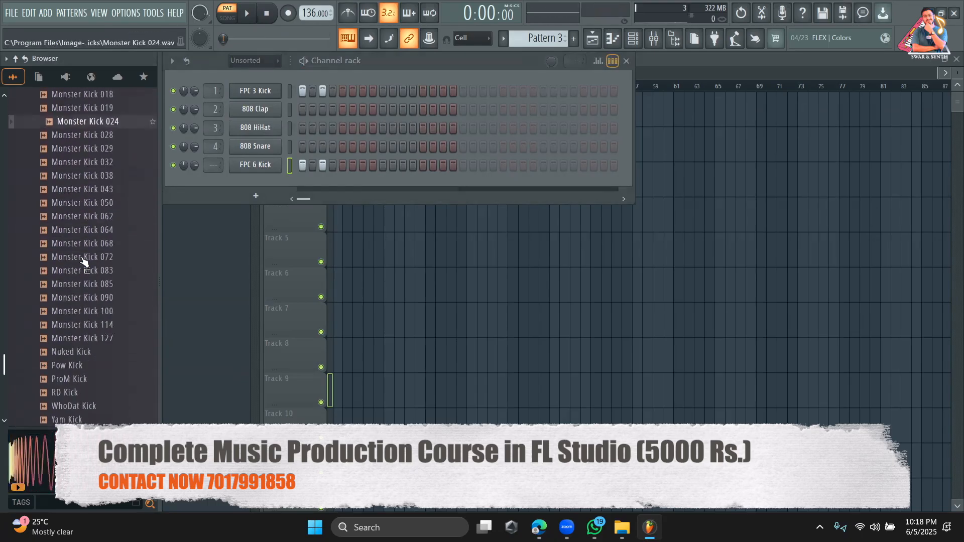
# Audition the last samples in the Kicks folder and add WhoDat Kick as a new channel with steps 1 and 3 on.
pyautogui.click(85, 234)
pyautogui.click(85, 246)
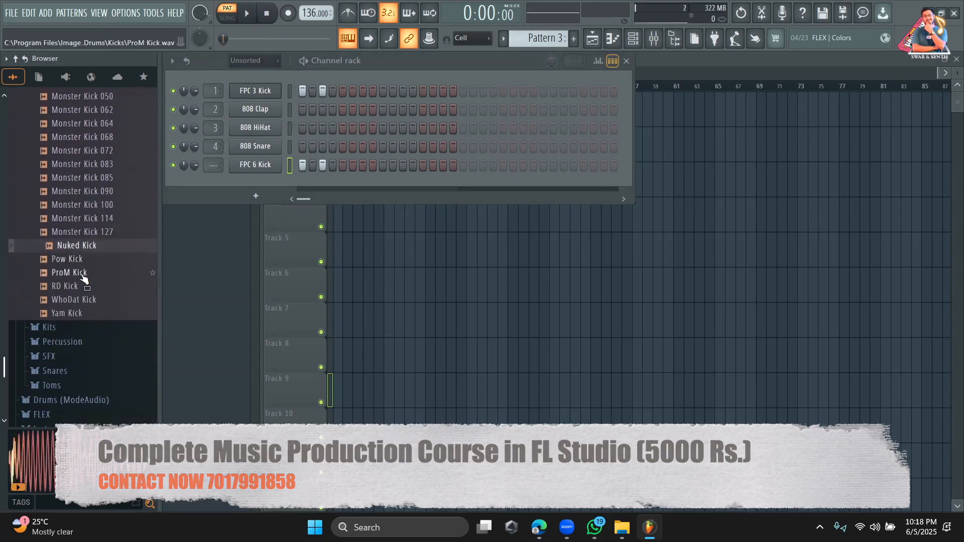
pyautogui.click(83, 274)
pyautogui.click(84, 287)
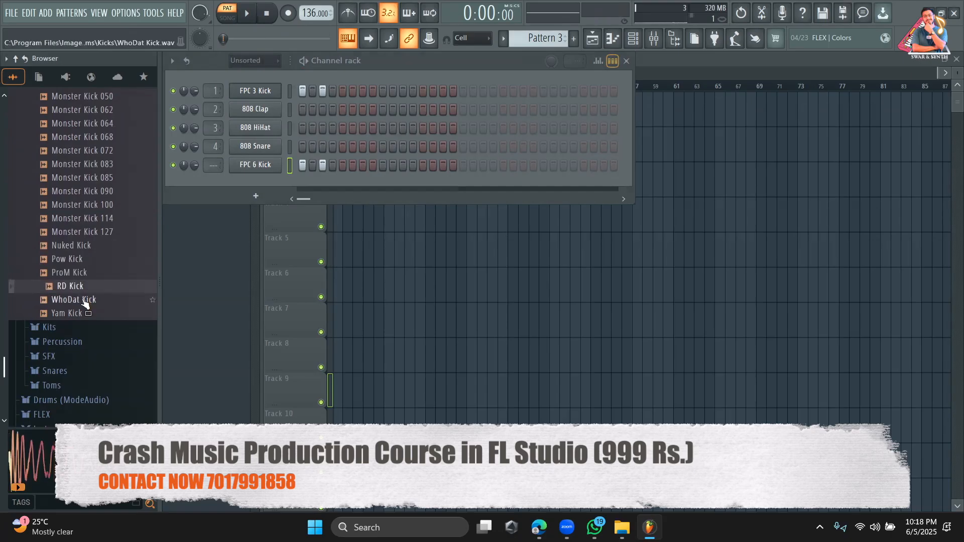
pyautogui.click(84, 301)
pyautogui.click(81, 314)
pyautogui.click(82, 303)
pyautogui.moveTo(81, 303); pyautogui.dragTo(251, 187)
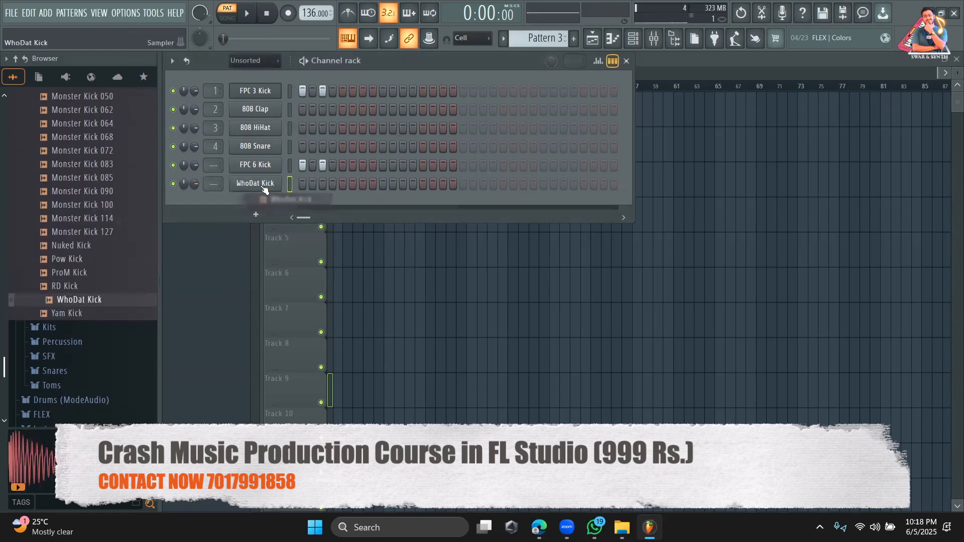
pyautogui.click(322, 185)
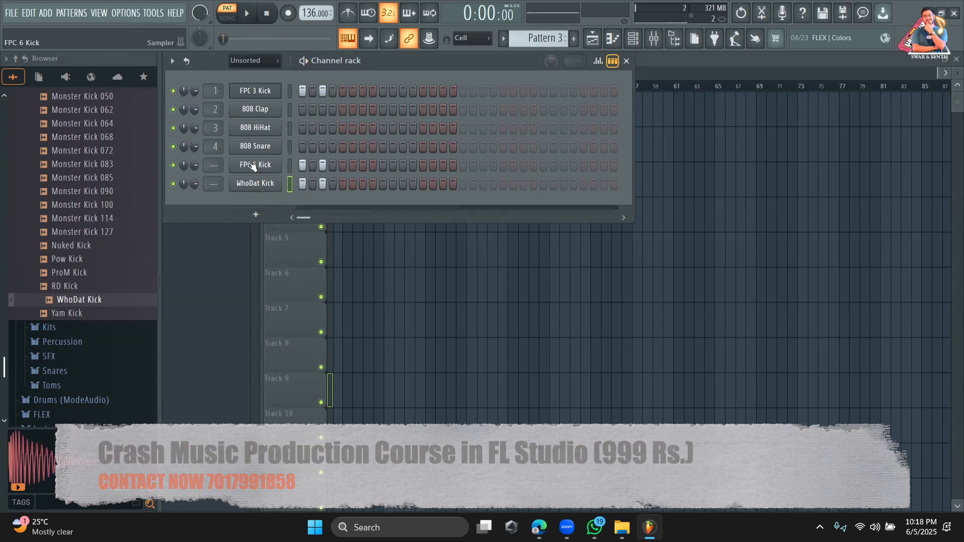
# Check the sampler settings of the FPC 6 Kick and FPC 3 Kick channels and return to the channel rack.
pyautogui.click(253, 166)
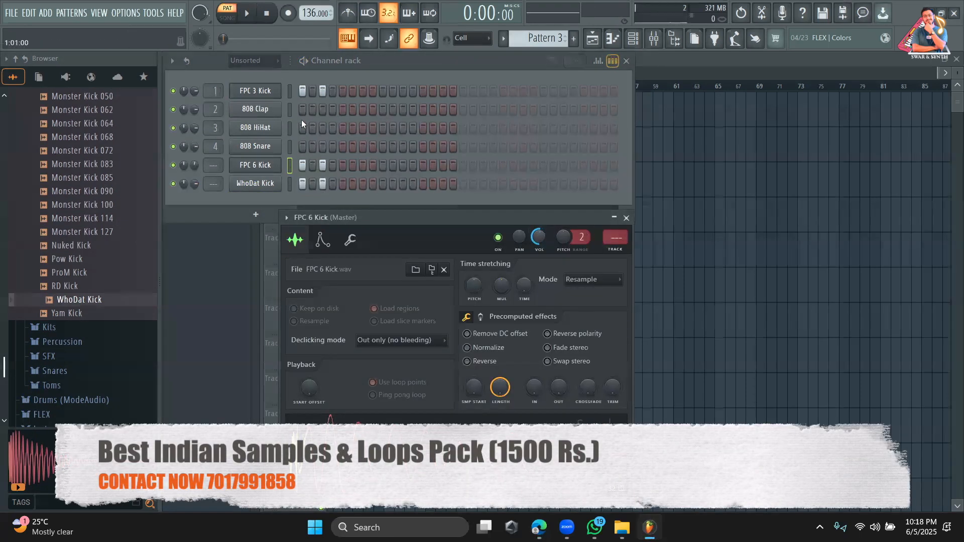
pyautogui.click(274, 108)
pyautogui.click(266, 94)
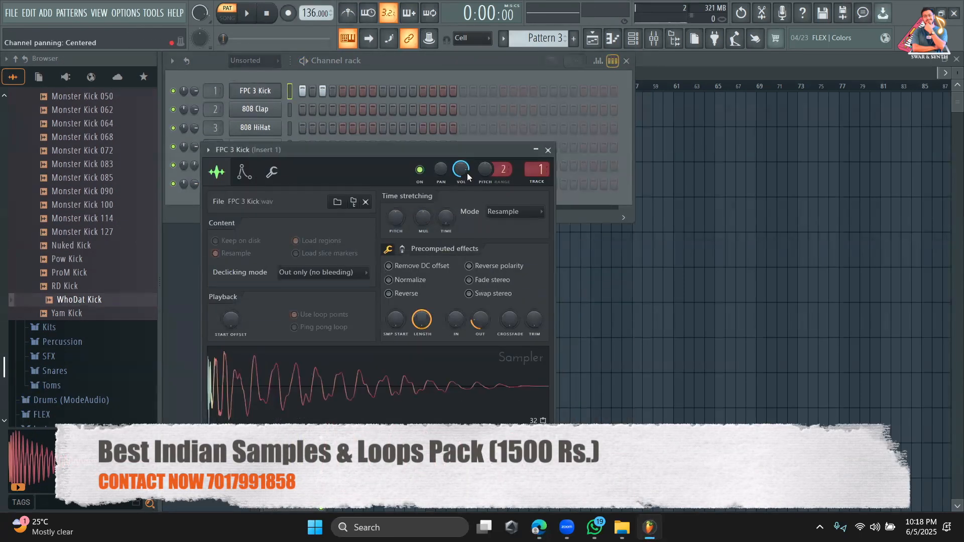
pyautogui.click(370, 74)
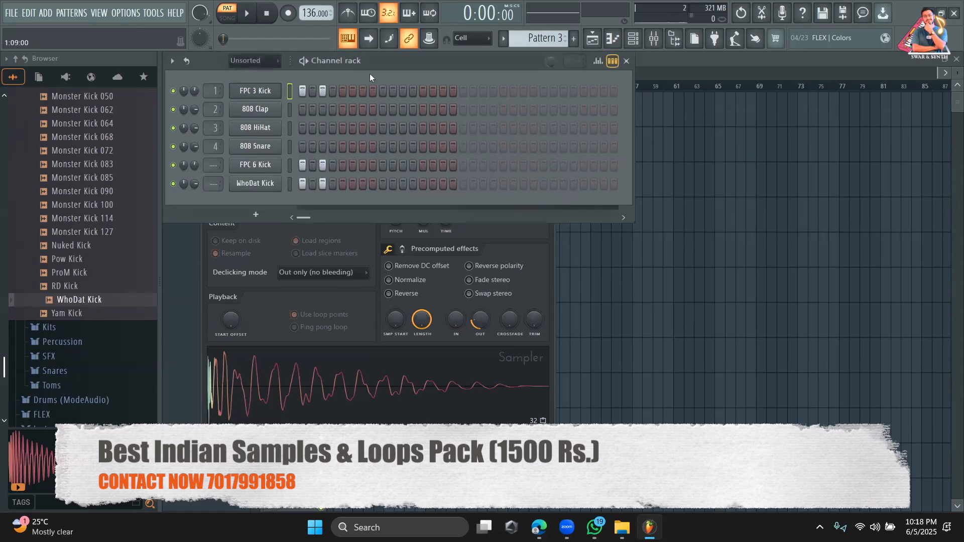
# Import the Love Dose song audio file as a clip on Track 2 of the playlist.
pyautogui.click(323, 185)
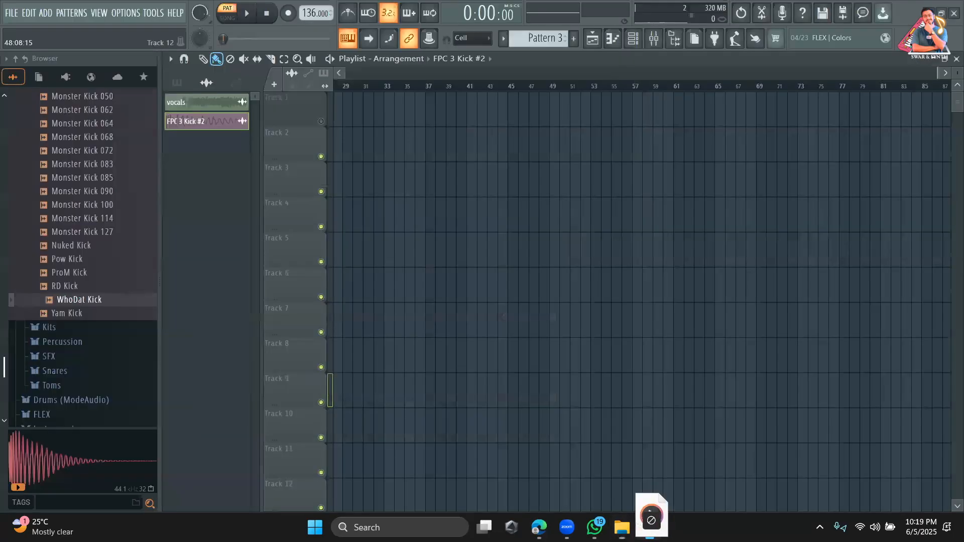
pyautogui.moveTo(652, 508); pyautogui.dragTo(400, 146)
pyautogui.moveTo(478, 151); pyautogui.dragTo(417, 149)
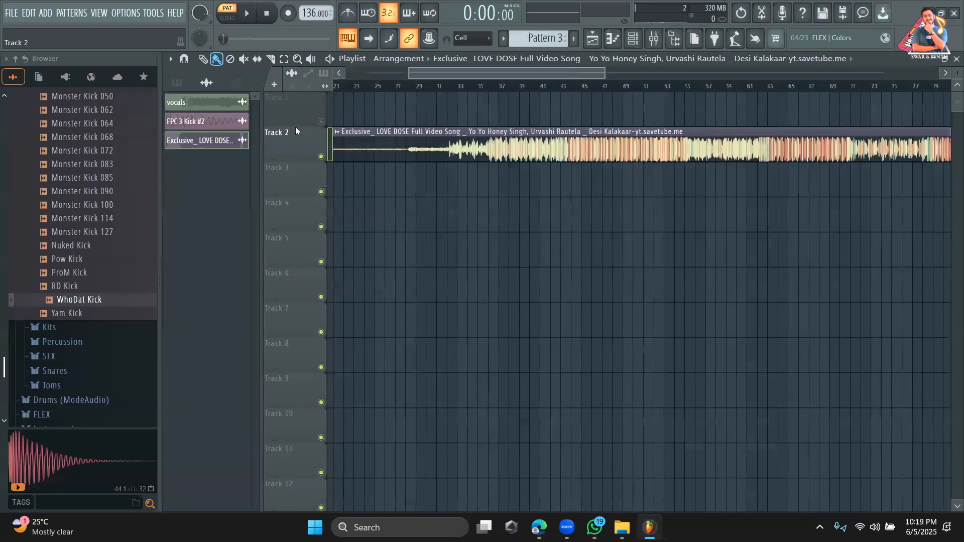
pyautogui.moveTo(328, 145); pyautogui.dragTo(327, 145)
pyautogui.moveTo(560, 73); pyautogui.dragTo(687, 74)
# Play the song from bar 37 in song mode and lower the audio clip's channel volume to 24%.
pyautogui.click(539, 86)
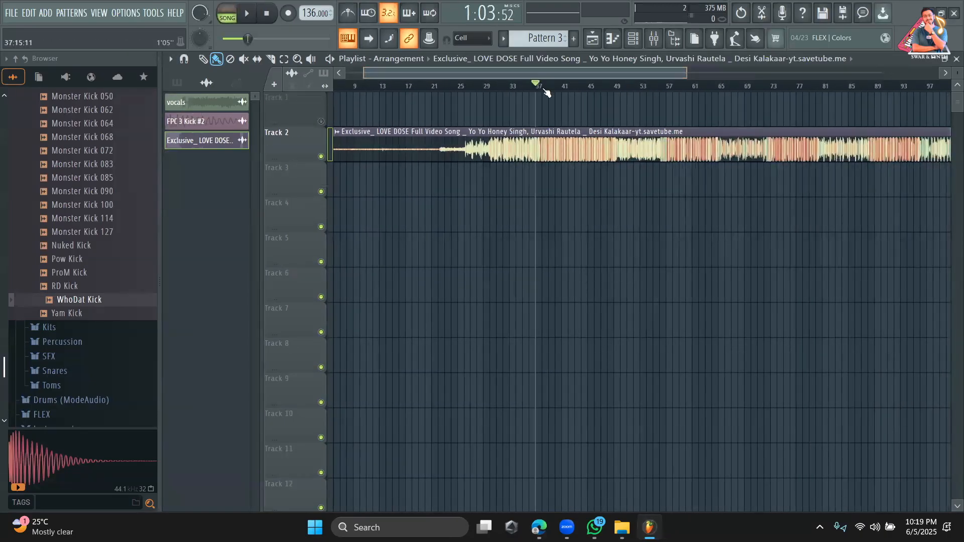
pyautogui.press('space')
pyautogui.doubleClick(576, 154)
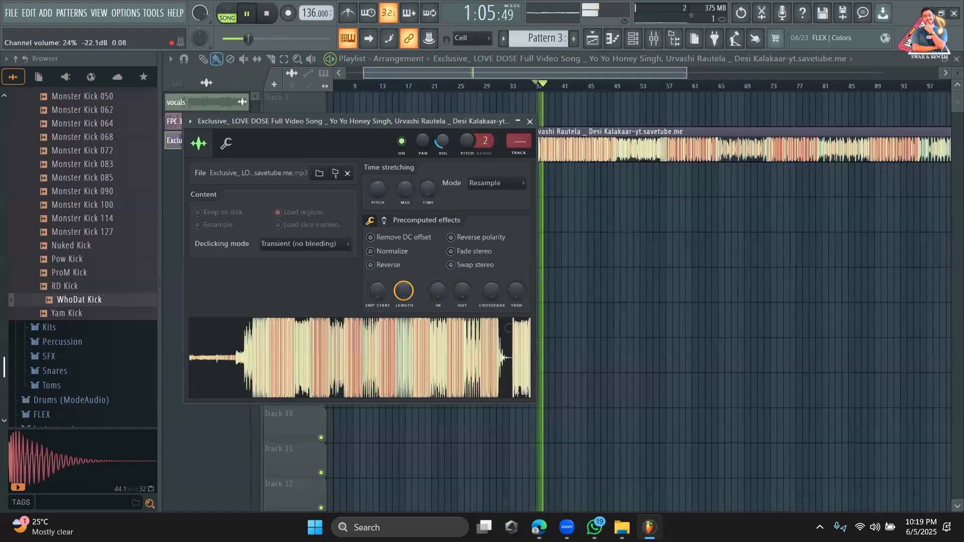
# Stop playback and clear the programmed steps from the kick channels in Pattern 3.
pyautogui.press('F6')
pyautogui.press('space')
pyautogui.click(268, 59)
pyautogui.click(264, 93)
pyautogui.click(258, 65)
pyautogui.click(258, 99)
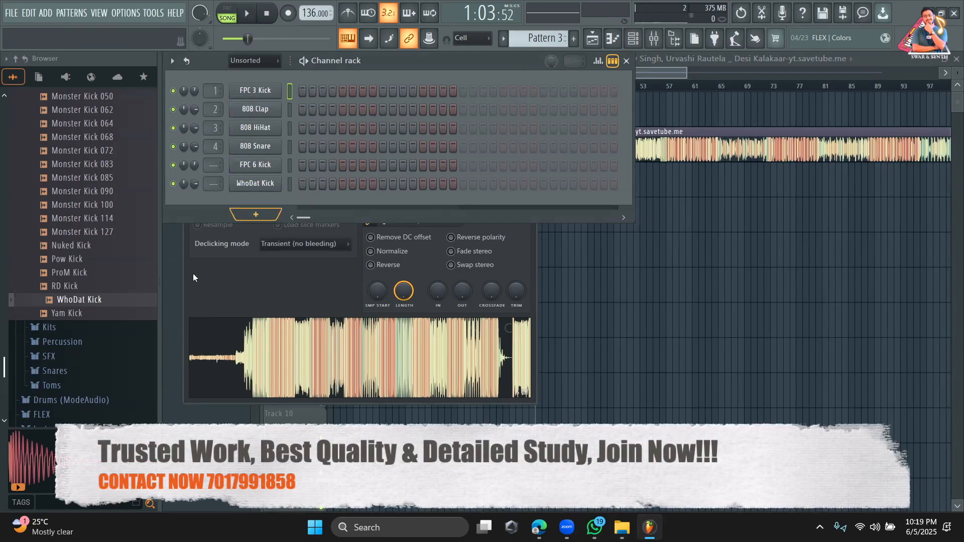
# Add the Strings Section preset from the Orchestral instruments folder as a new channel.
pyautogui.scroll(-5, 70, 292)
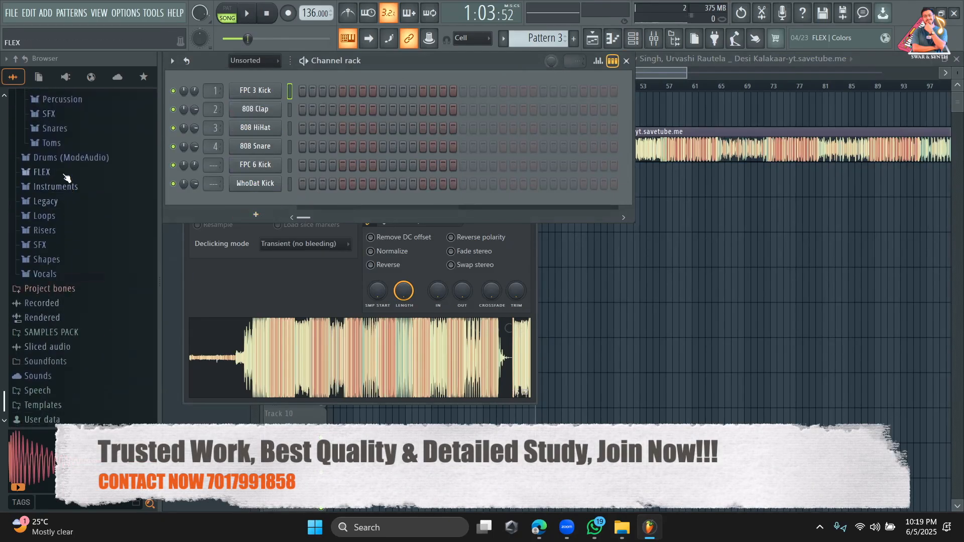
pyautogui.click(67, 190)
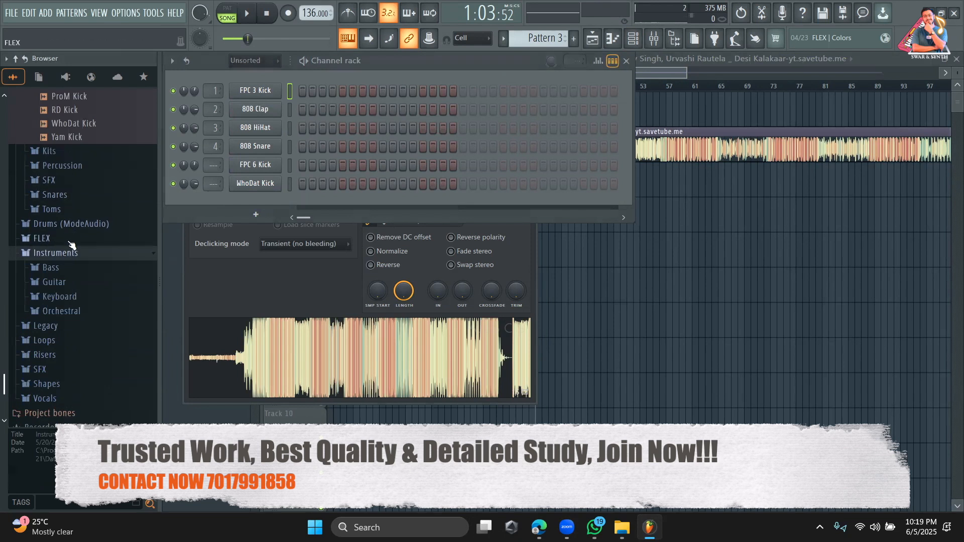
pyautogui.click(61, 311)
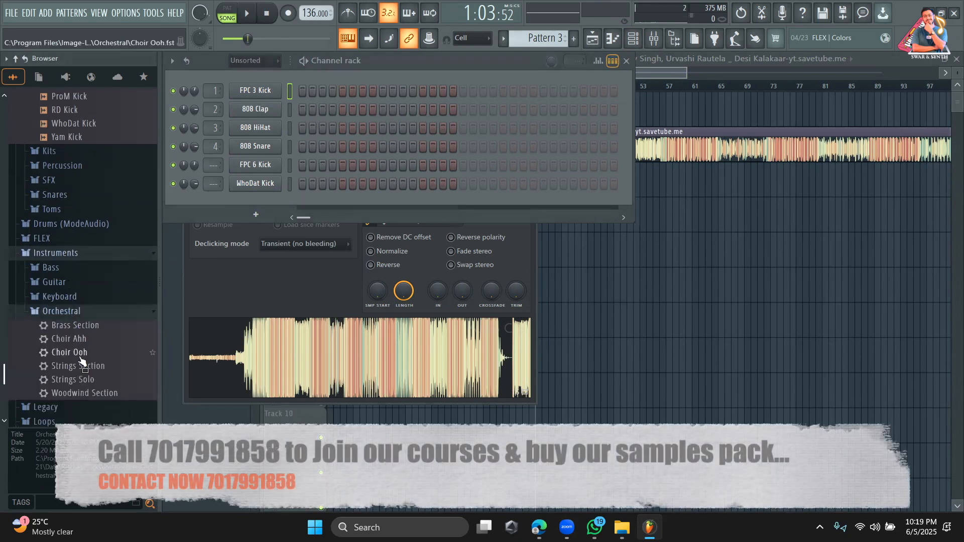
pyautogui.moveTo(80, 371); pyautogui.dragTo(279, 203)
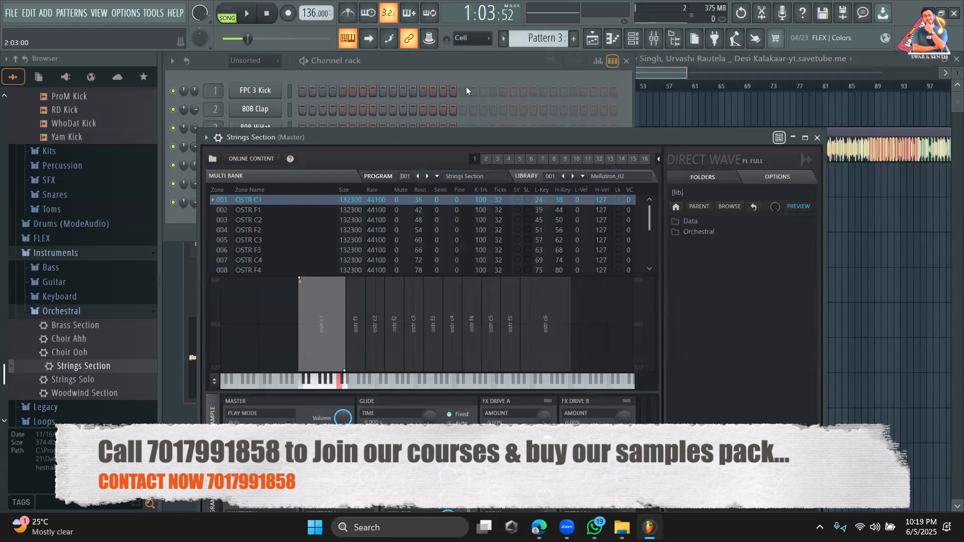
# Draw a C6 note about three bars long from bar 1 in the Strings Section piano roll.
pyautogui.click(466, 91)
pyautogui.click(614, 40)
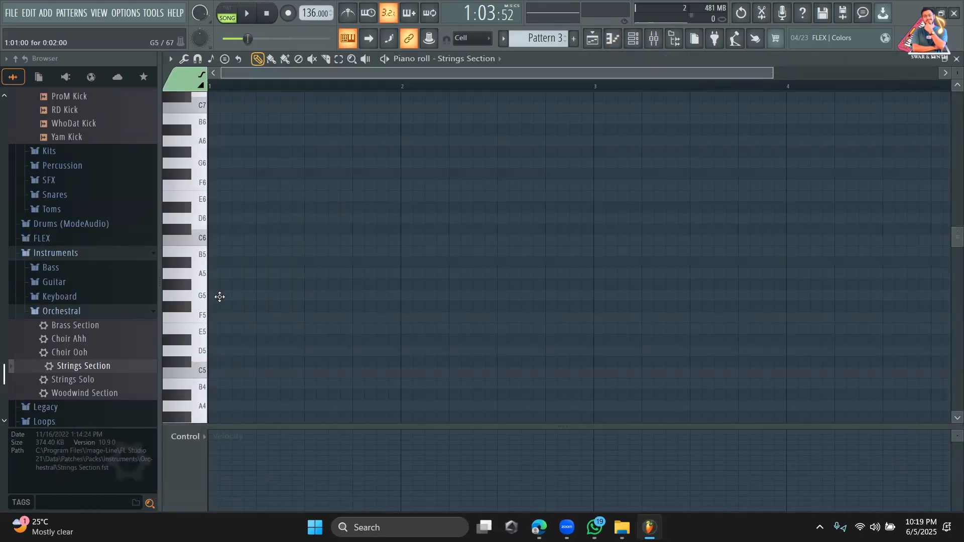
pyautogui.click(220, 297)
pyautogui.moveTo(223, 297); pyautogui.dragTo(214, 242)
pyautogui.moveTo(280, 248); pyautogui.dragTo(598, 239)
# Place a Pattern 3 clip on Track 3 of the playlist at bar 35, removing the clip placed by mistake.
pyautogui.click(592, 39)
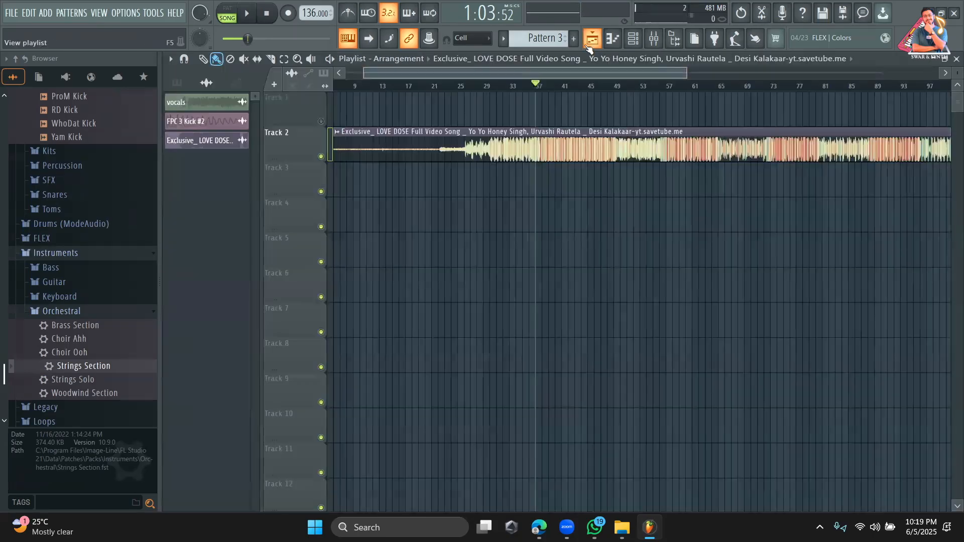
pyautogui.click(508, 185)
pyautogui.rightClick(529, 184)
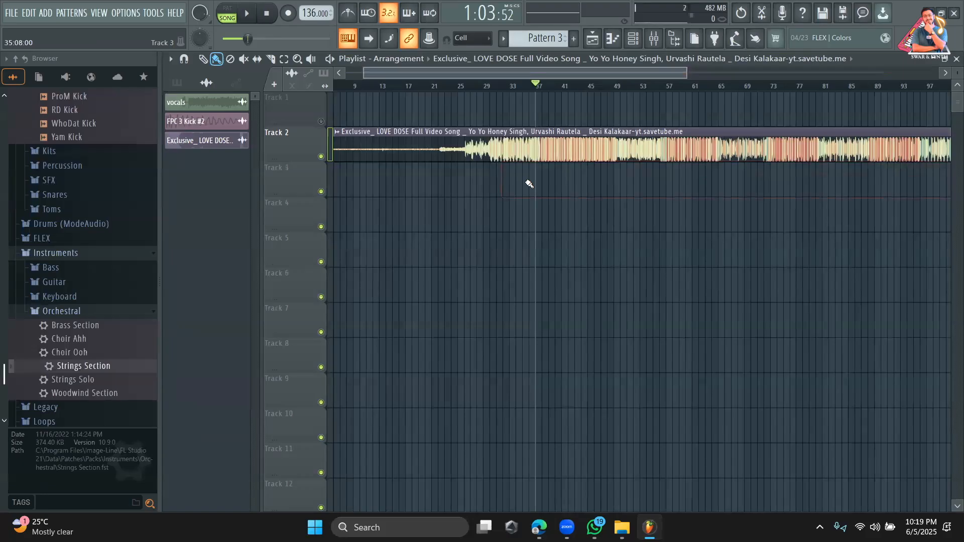
pyautogui.click(541, 40)
pyautogui.click(523, 174)
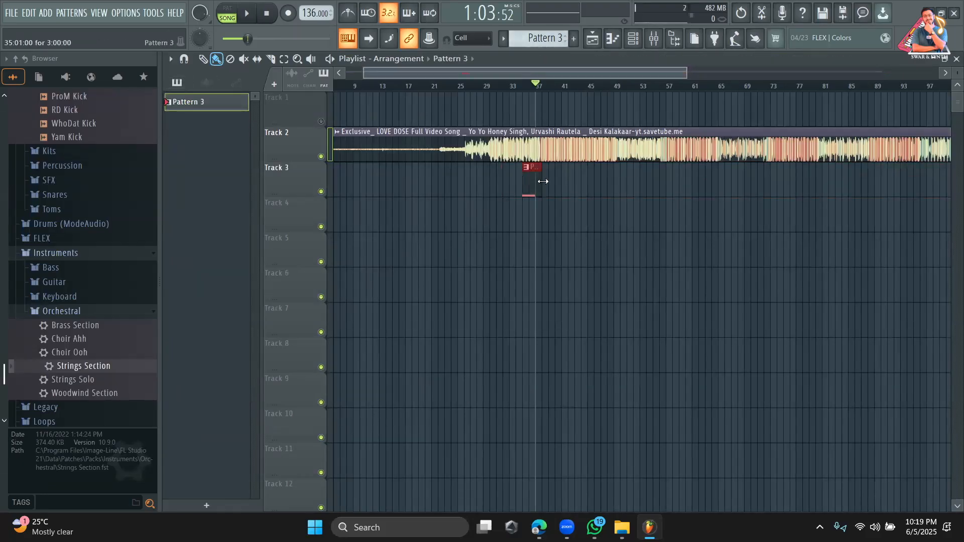
# Lengthen the C6 strings note to four bars and extend the Pattern 3 clip in the playlist to four bars.
pyautogui.doubleClick(571, 184)
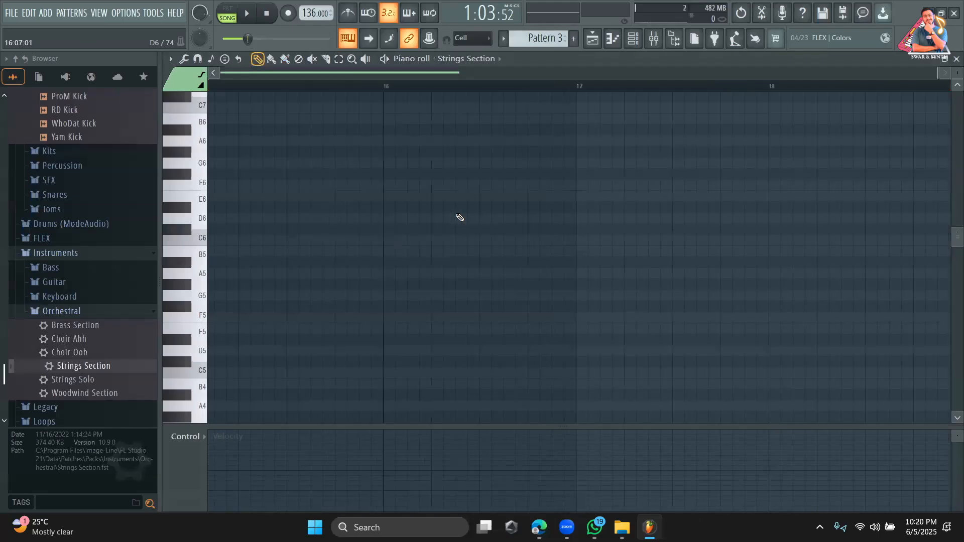
pyautogui.moveTo(807, 262); pyautogui.dragTo(688, 242)
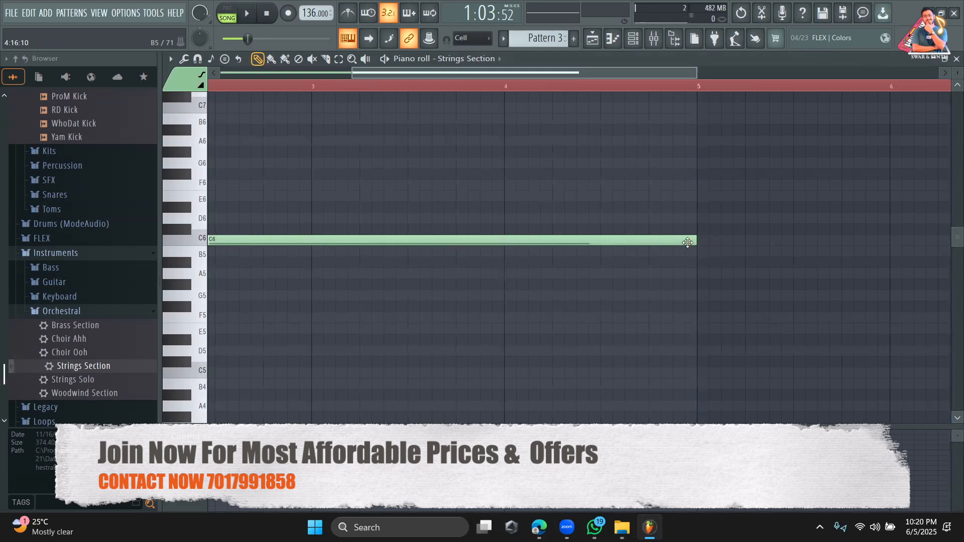
pyautogui.click(596, 41)
pyautogui.moveTo(587, 182); pyautogui.dragTo(547, 186)
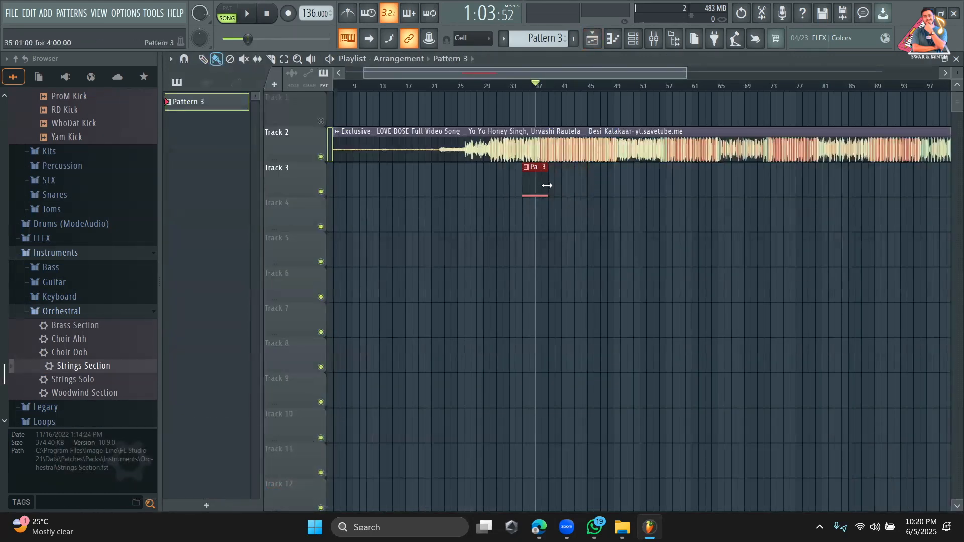
# Play the arrangement from bar 35 and set the Love Dose clip's channel volume to 36%.
pyautogui.moveTo(686, 73); pyautogui.dragTo(577, 69)
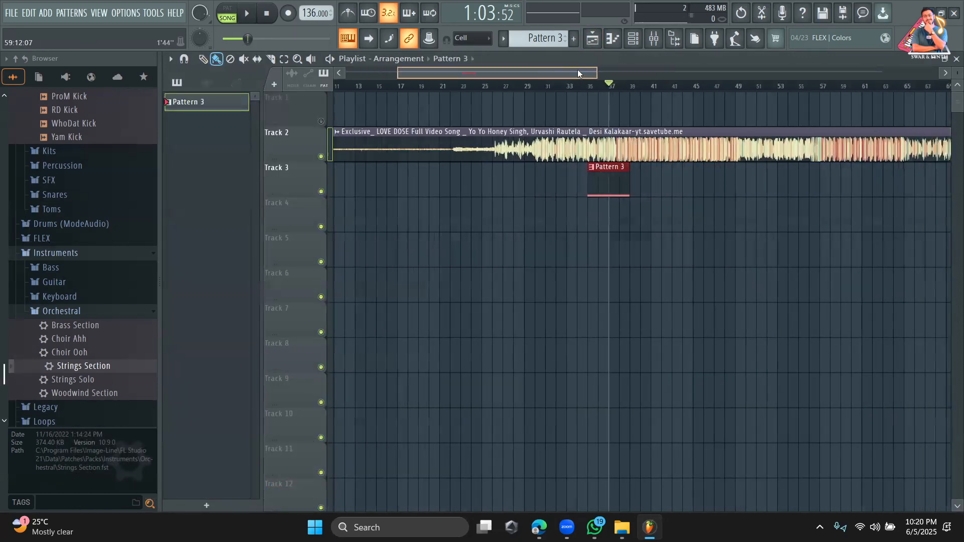
pyautogui.click(491, 86)
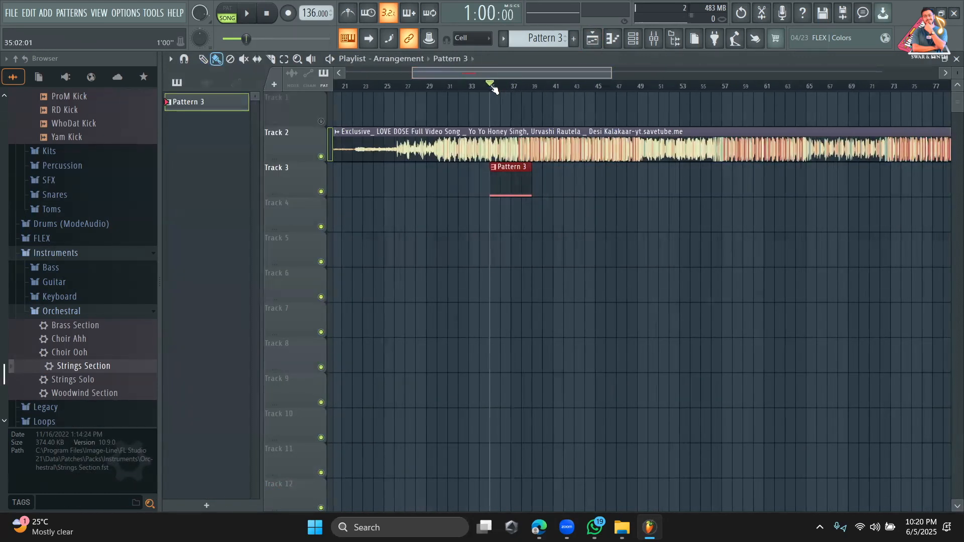
pyautogui.doubleClick(516, 142)
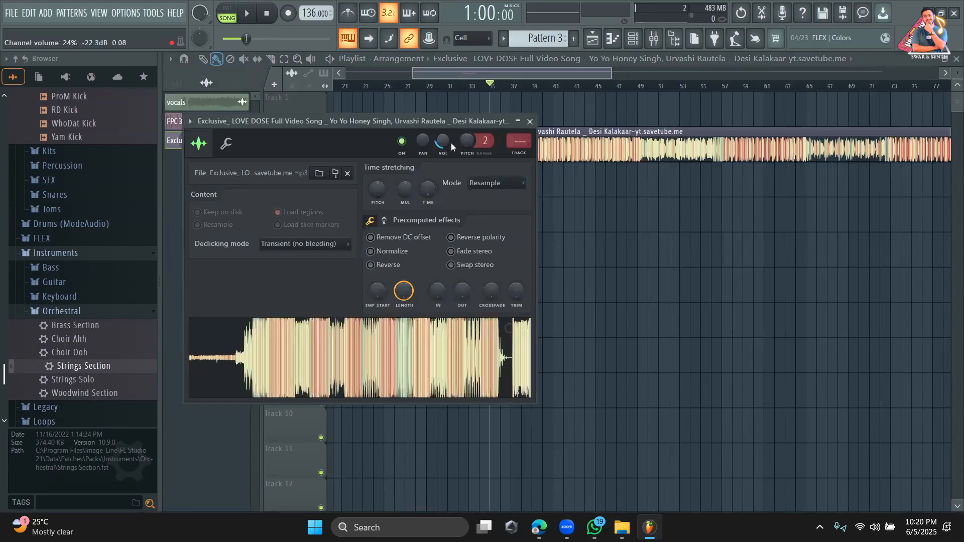
pyautogui.press('Escape')
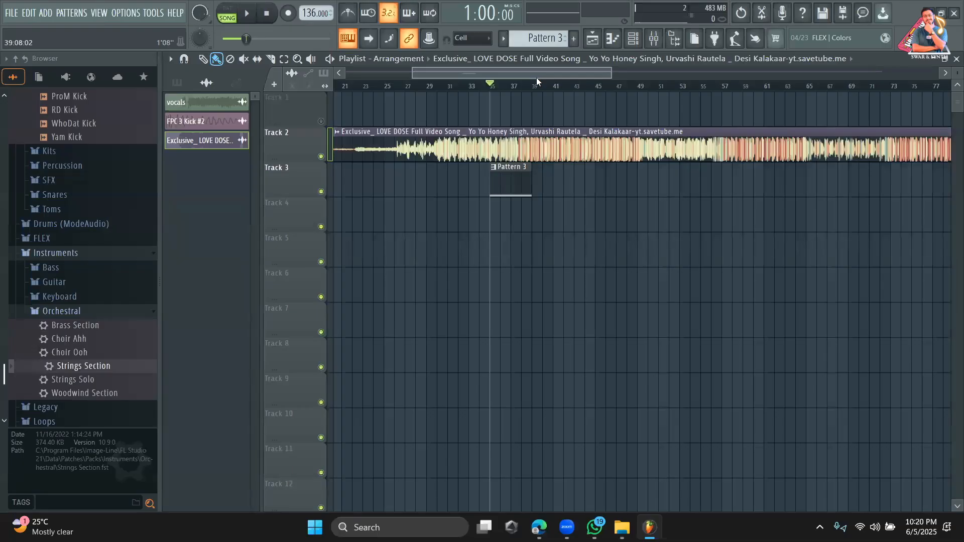
pyautogui.press('space')
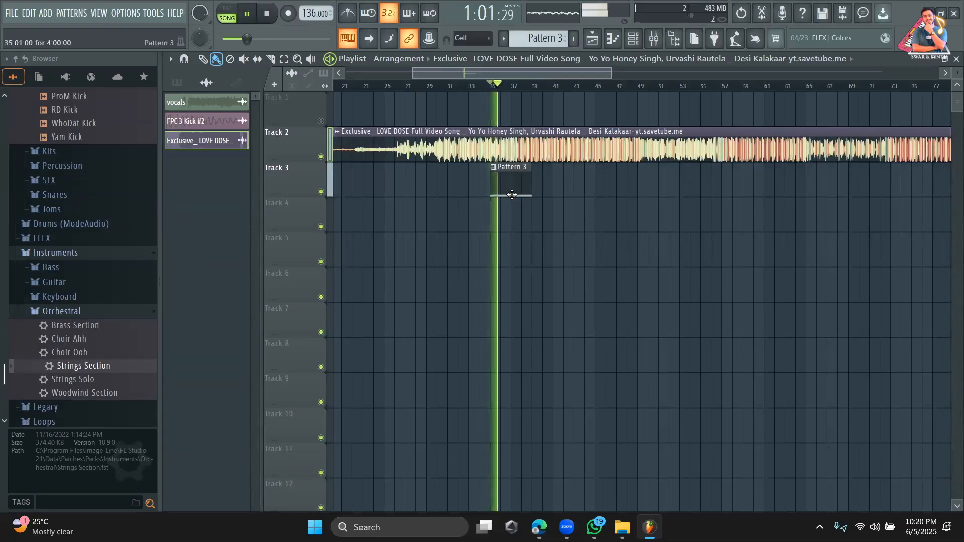
pyautogui.doubleClick(511, 150)
pyautogui.moveTo(443, 141); pyautogui.dragTo(443, 142)
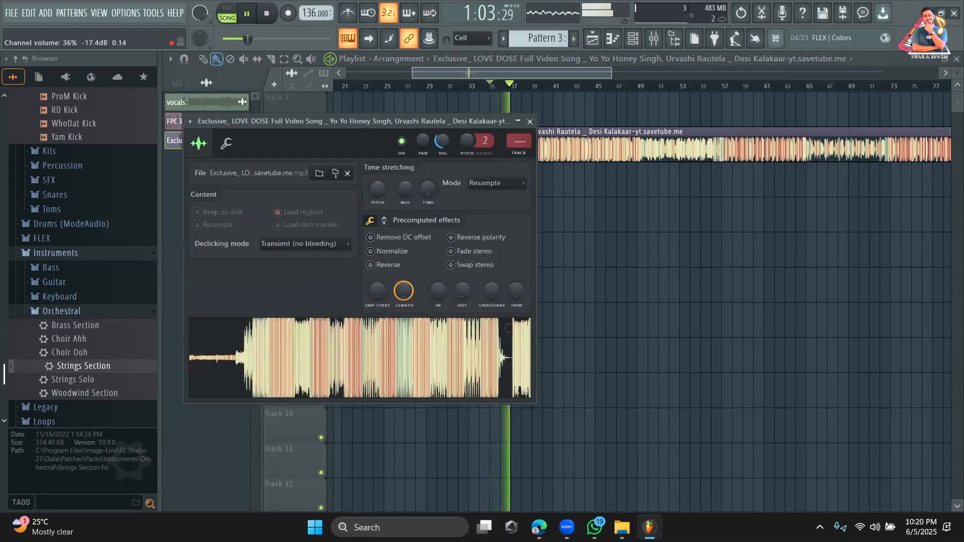
pyautogui.press('Escape')
pyautogui.press('space')
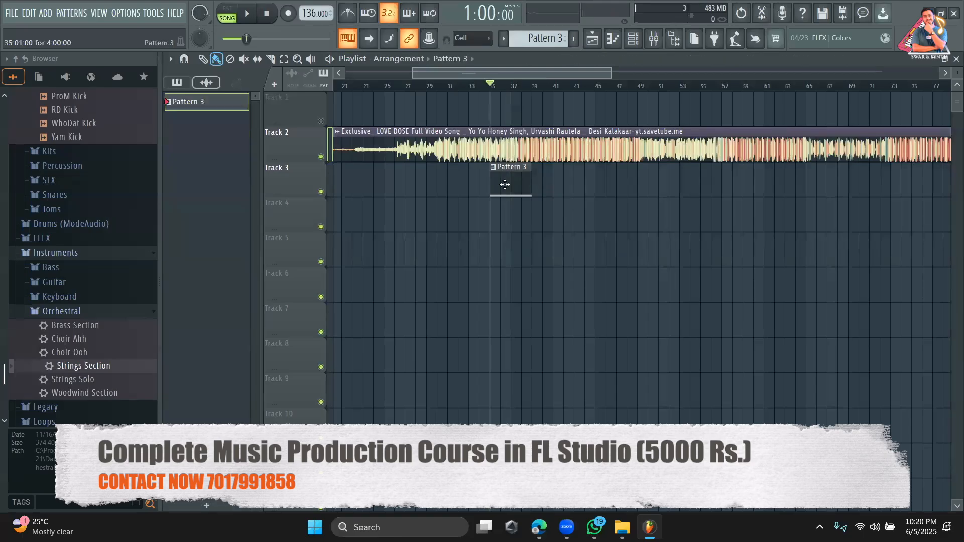
# Try the strings note at C#6 and D6, playing each pitch against the song.
pyautogui.doubleClick(505, 185)
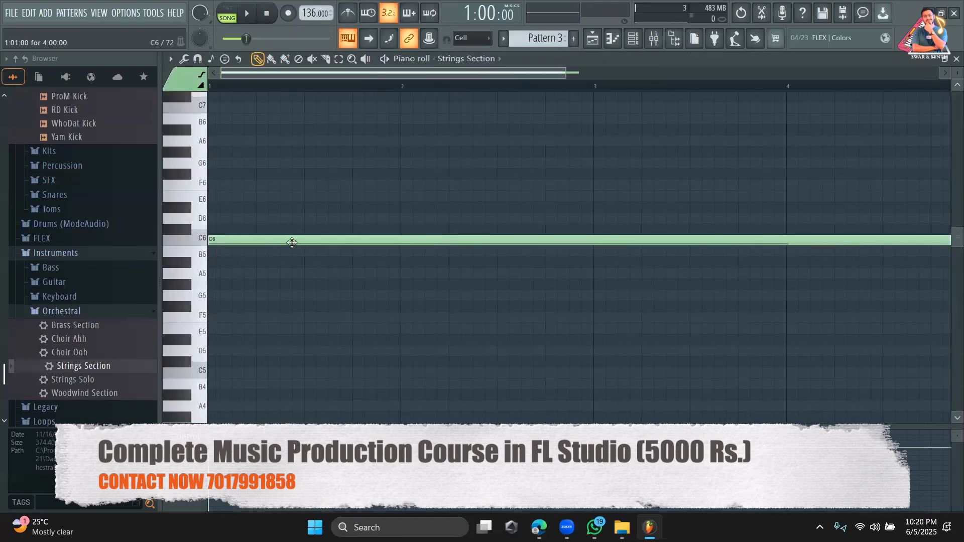
pyautogui.moveTo(284, 231); pyautogui.dragTo(282, 227)
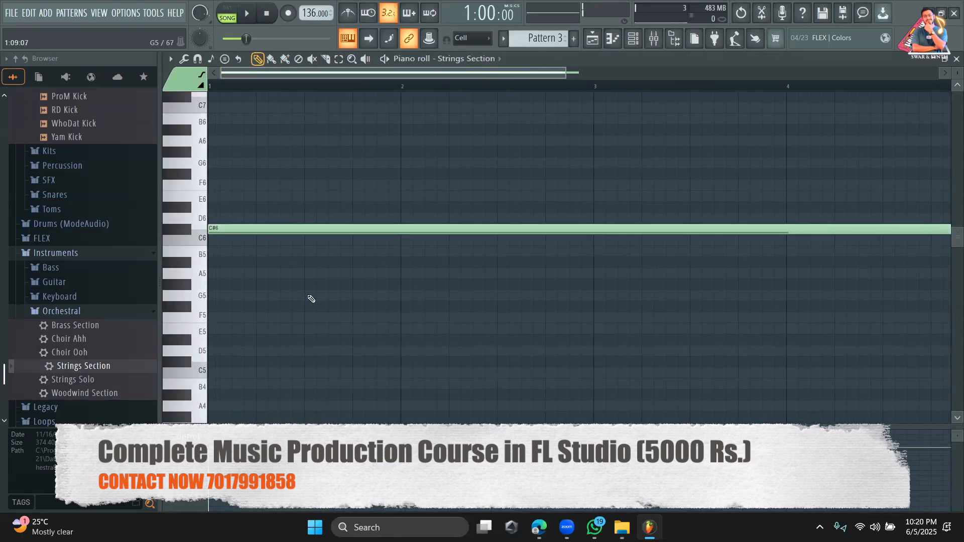
pyautogui.press('space')
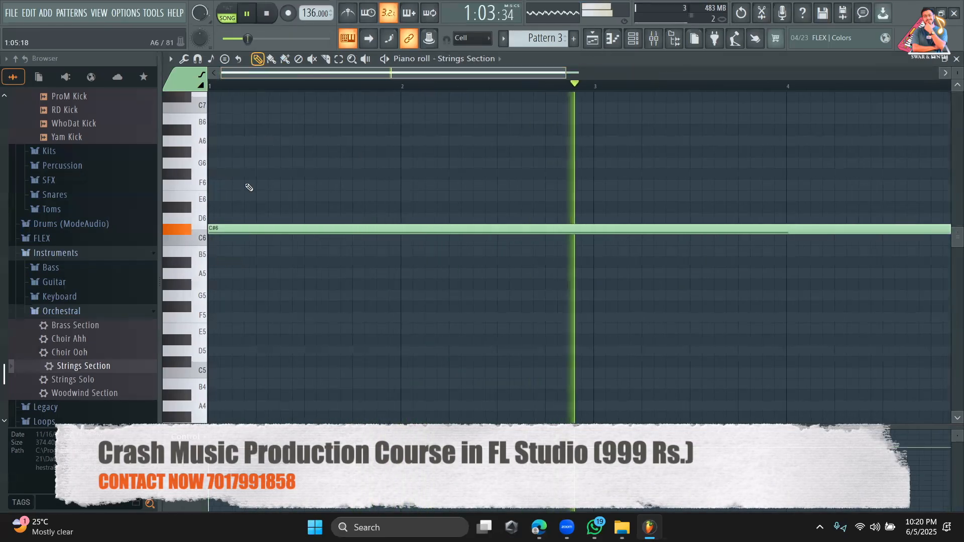
pyautogui.press('space')
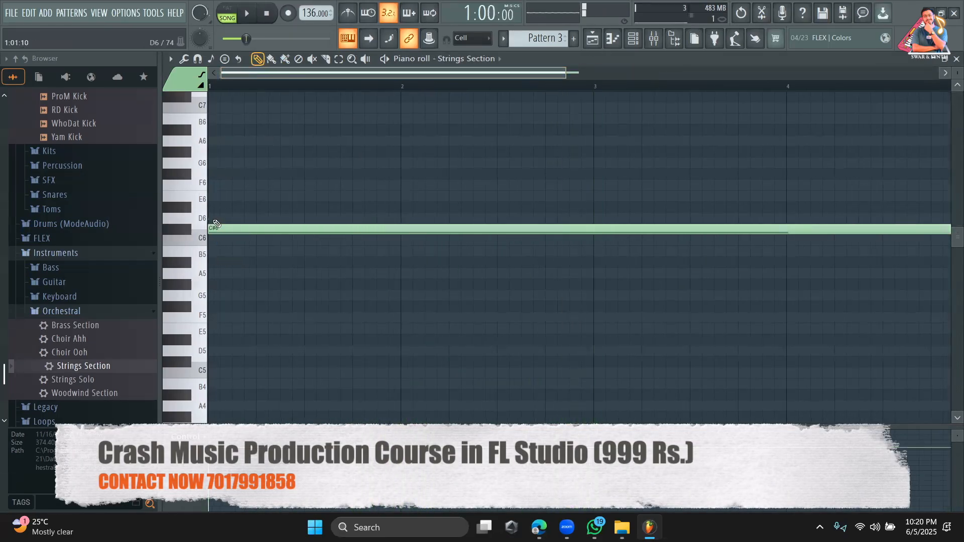
pyautogui.moveTo(210, 229); pyautogui.dragTo(210, 217)
pyautogui.press('space')
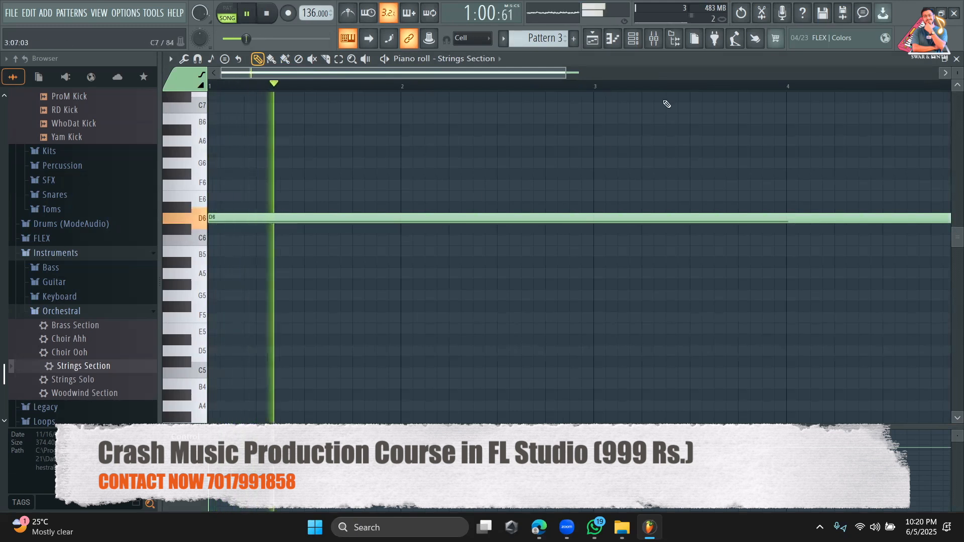
pyautogui.moveTo(574, 75); pyautogui.dragTo(698, 95)
pyautogui.press('space')
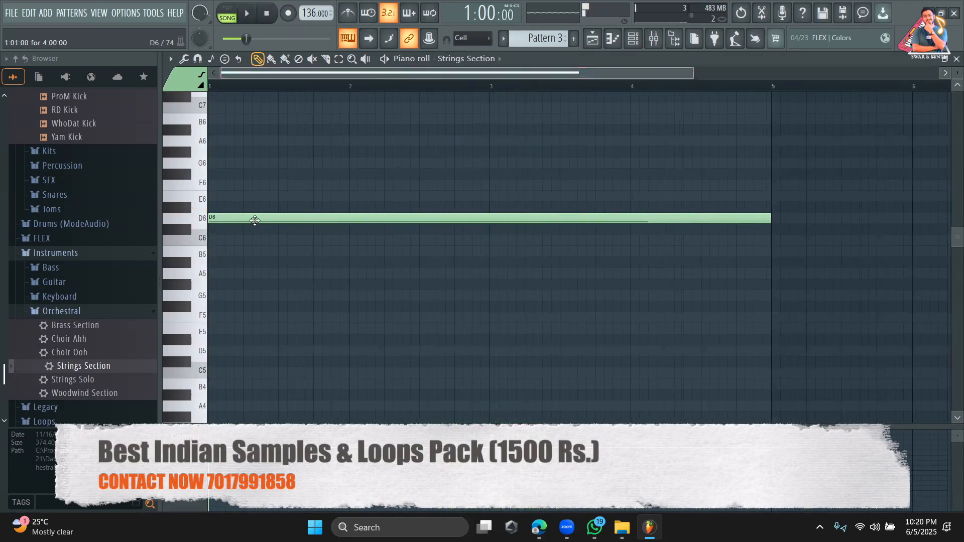
# Try the strings note at D#6 and E6, playing each pitch against the song.
pyautogui.moveTo(224, 218); pyautogui.dragTo(223, 207)
pyautogui.press('space')
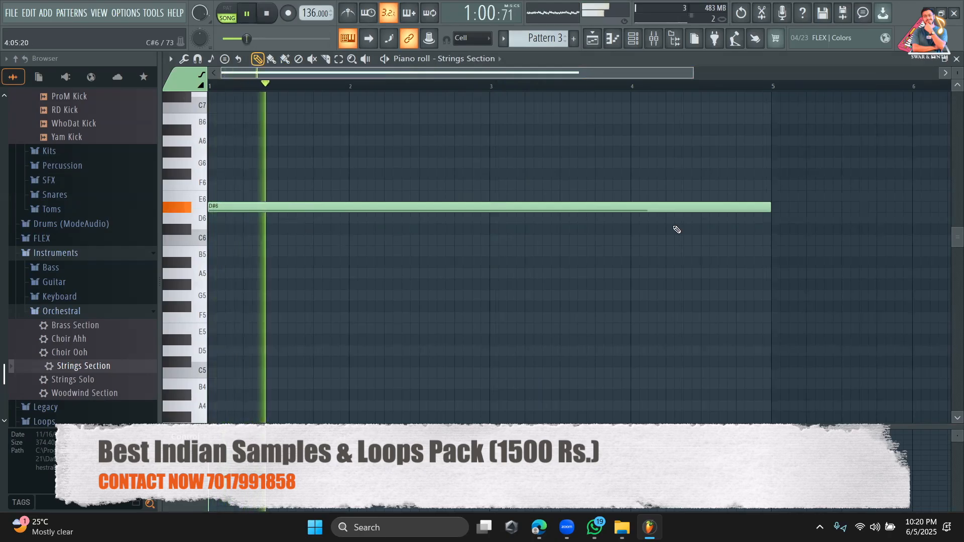
pyautogui.scroll(3, 674, 228)
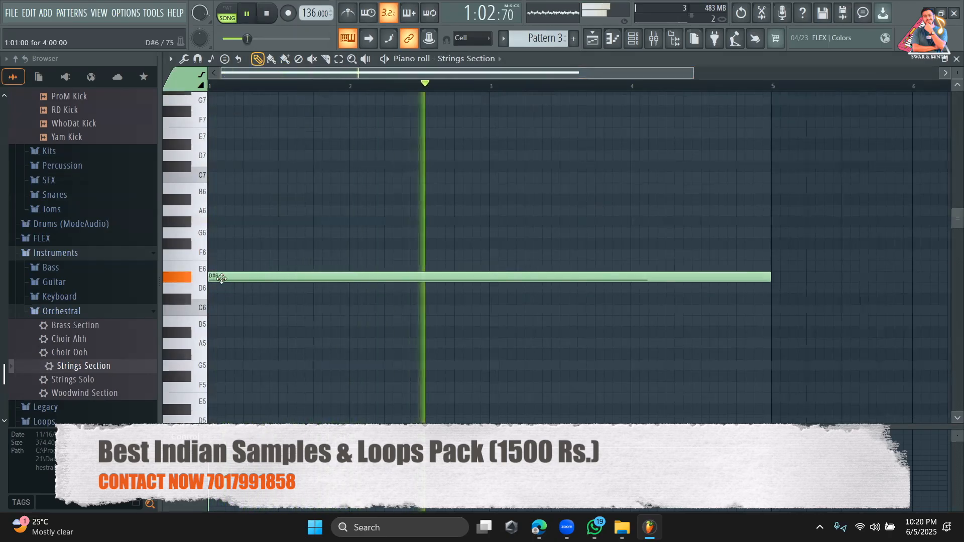
pyautogui.press('space')
pyautogui.moveTo(217, 277); pyautogui.dragTo(214, 262)
pyautogui.press('space')
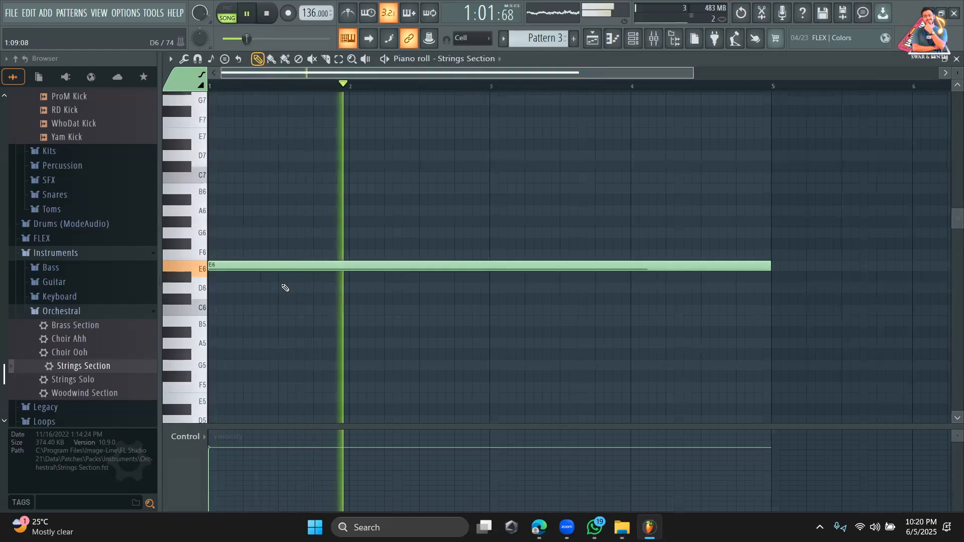
pyautogui.press('space')
# Raise the strings note through F6 and F#6 to G6, playing each pitch against the song.
pyautogui.moveTo(238, 265); pyautogui.dragTo(237, 252)
pyautogui.press('space')
pyautogui.scroll(1, 402, 271)
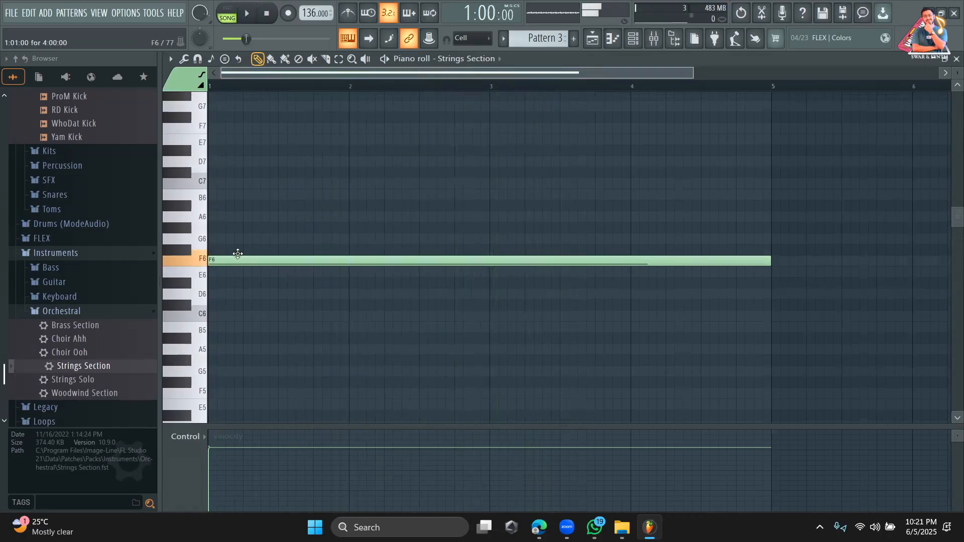
pyautogui.moveTo(238, 255); pyautogui.dragTo(234, 246)
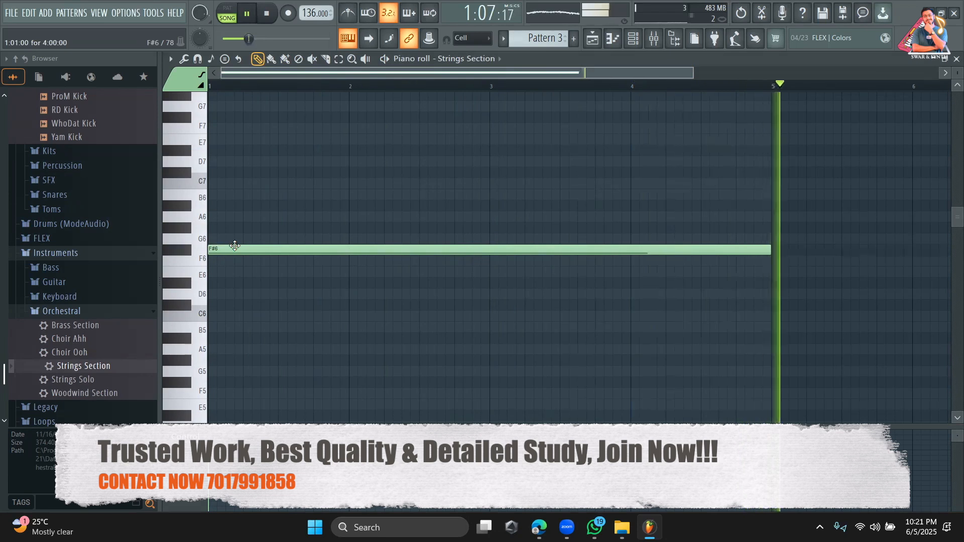
pyautogui.moveTo(228, 238); pyautogui.dragTo(232, 236)
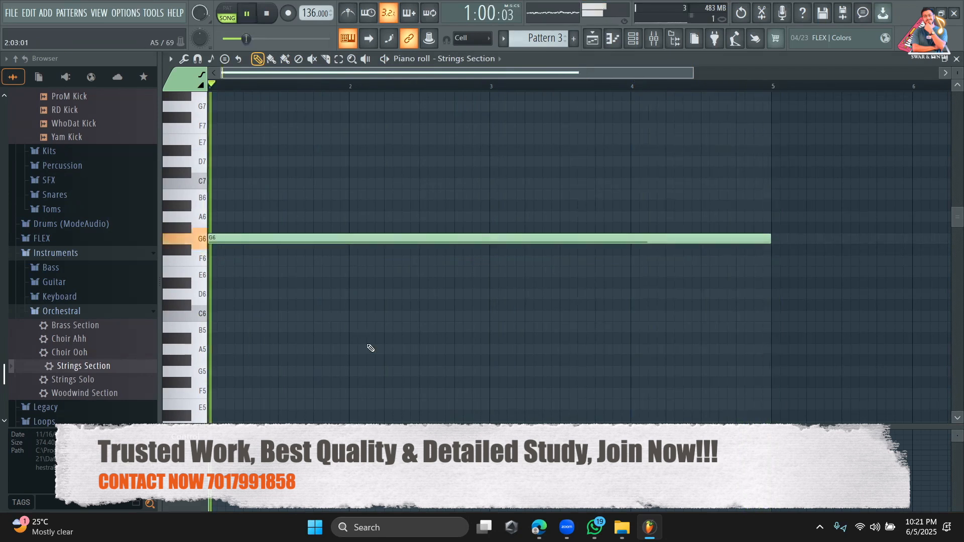
# Try the strings note at G#6 and A6, playing each pitch against the song.
pyautogui.press('space')
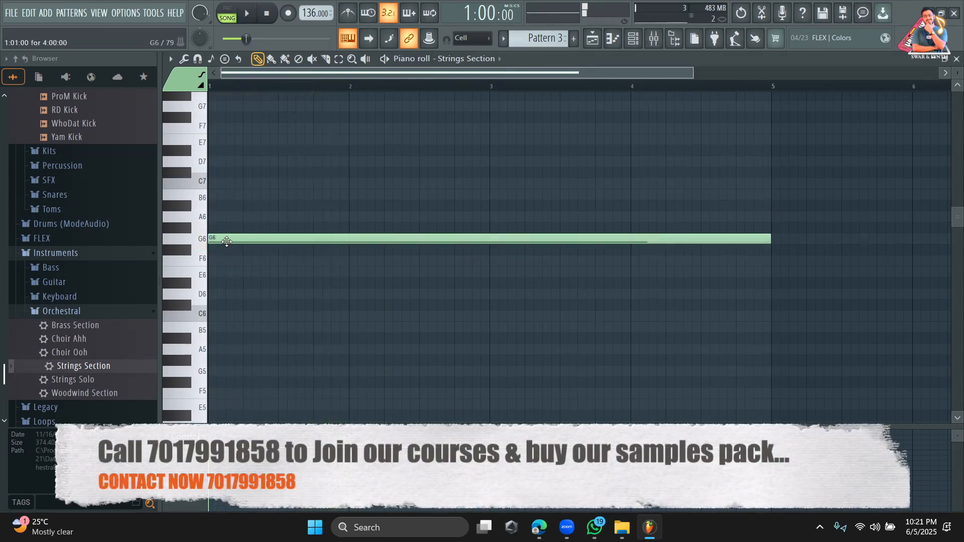
pyautogui.moveTo(226, 241); pyautogui.dragTo(217, 227)
pyautogui.press('space')
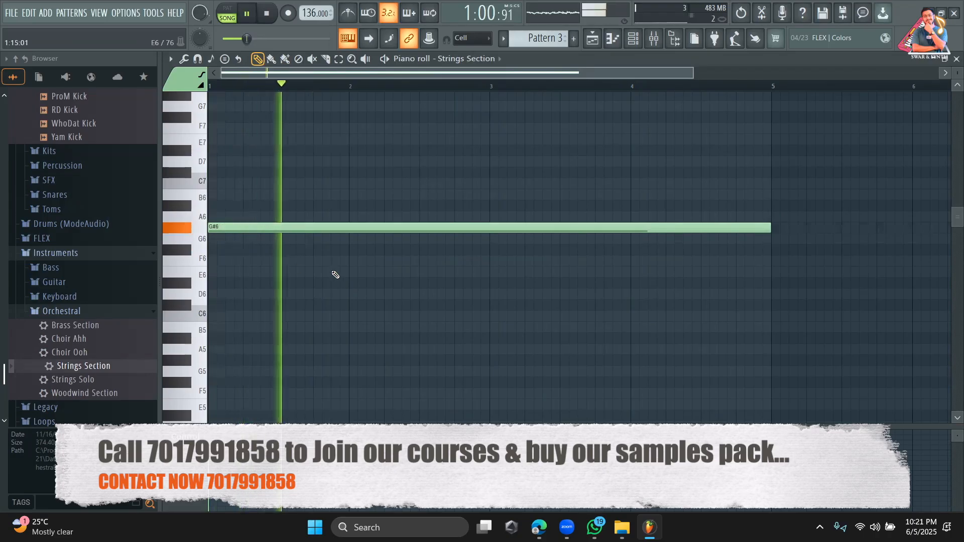
pyautogui.scroll(2, 334, 273)
pyautogui.scroll(-1, 392, 286)
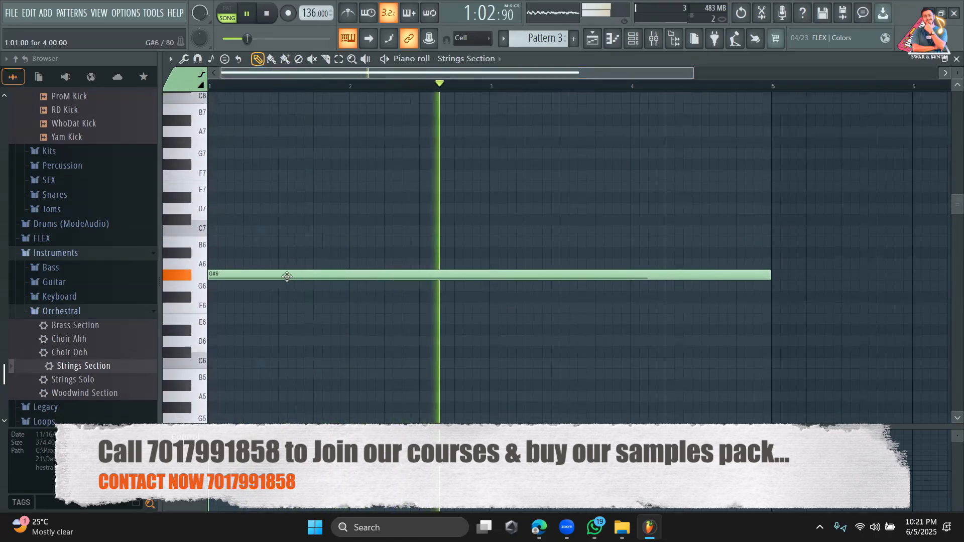
pyautogui.moveTo(286, 274); pyautogui.dragTo(285, 264)
pyautogui.press('space')
# Lower the strings note to A5 and raise it through A#5 to B5, playing it against the song.
pyautogui.scroll(-2, 289, 273)
pyautogui.scroll(-4, 290, 275)
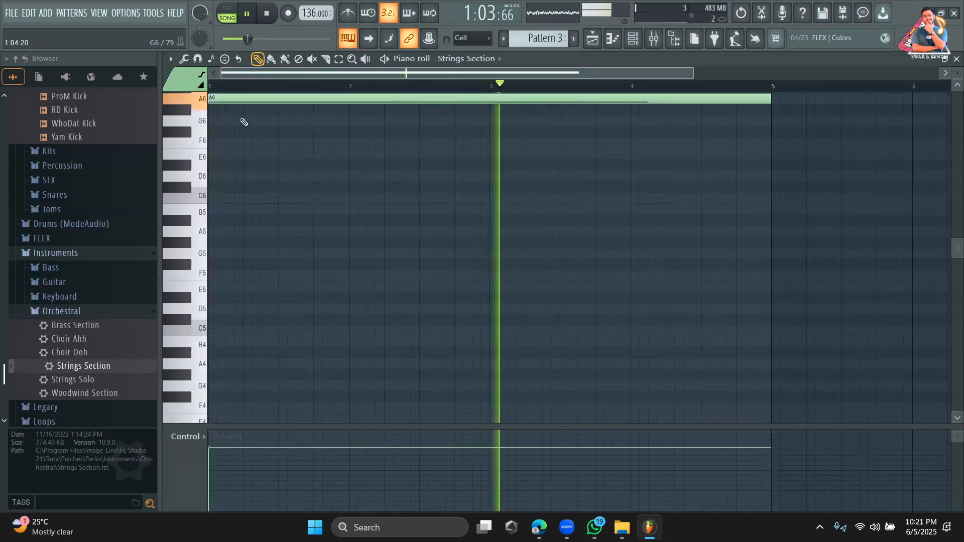
pyautogui.moveTo(229, 100); pyautogui.dragTo(209, 233)
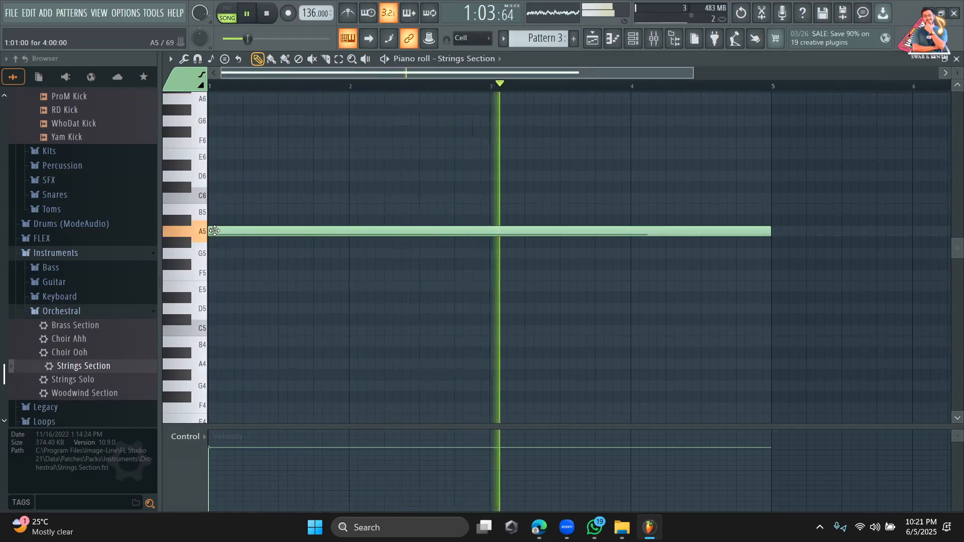
pyautogui.press('space')
pyautogui.moveTo(211, 220); pyautogui.dragTo(214, 217)
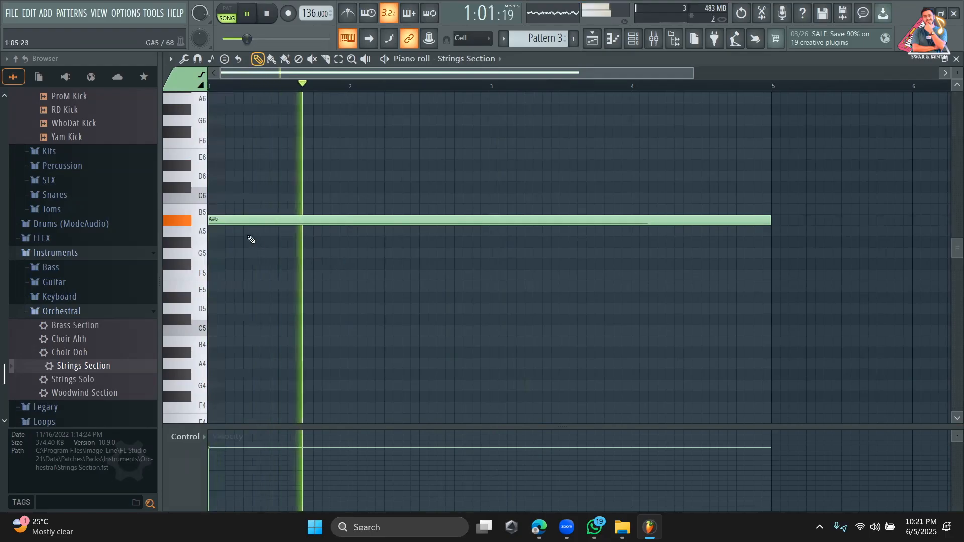
pyautogui.moveTo(224, 215); pyautogui.dragTo(222, 206)
pyautogui.press('space')
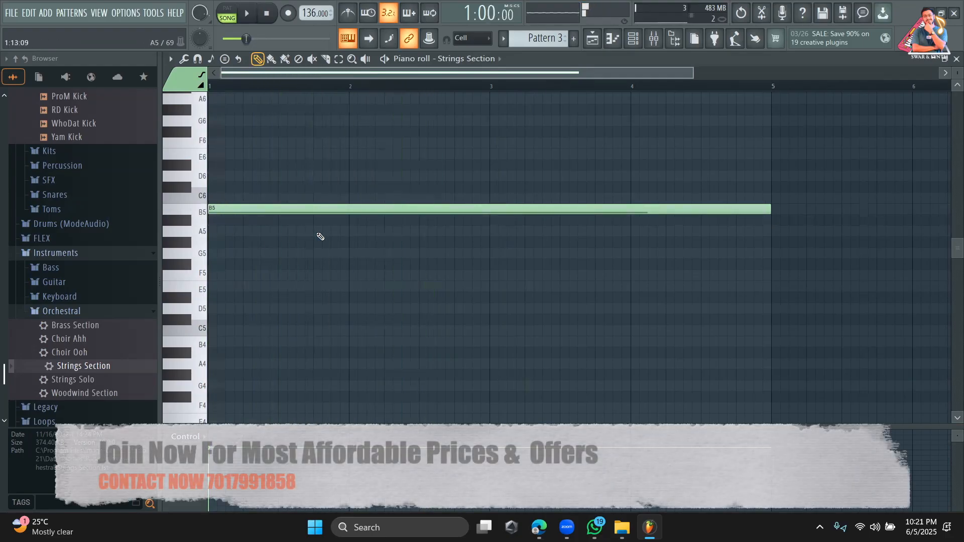
pyautogui.press('space')
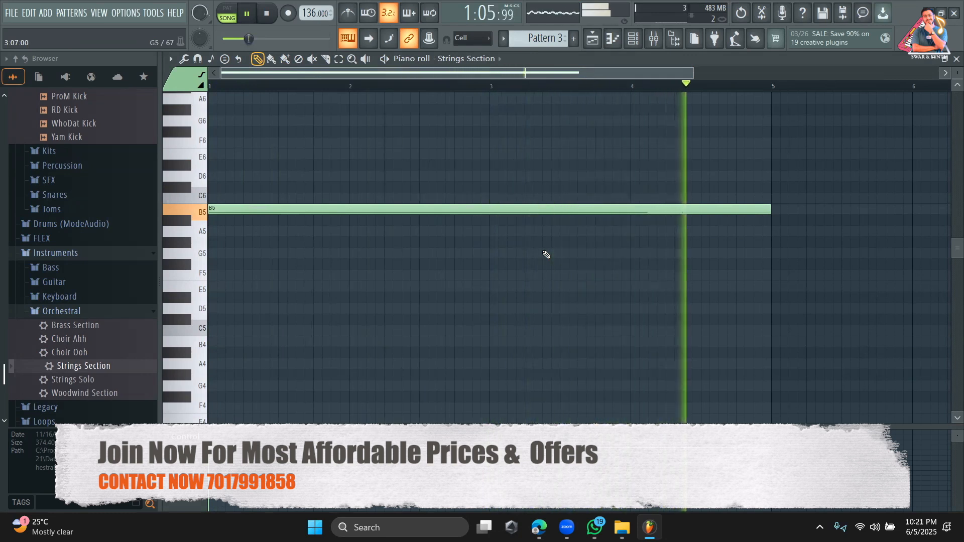
pyautogui.press('space')
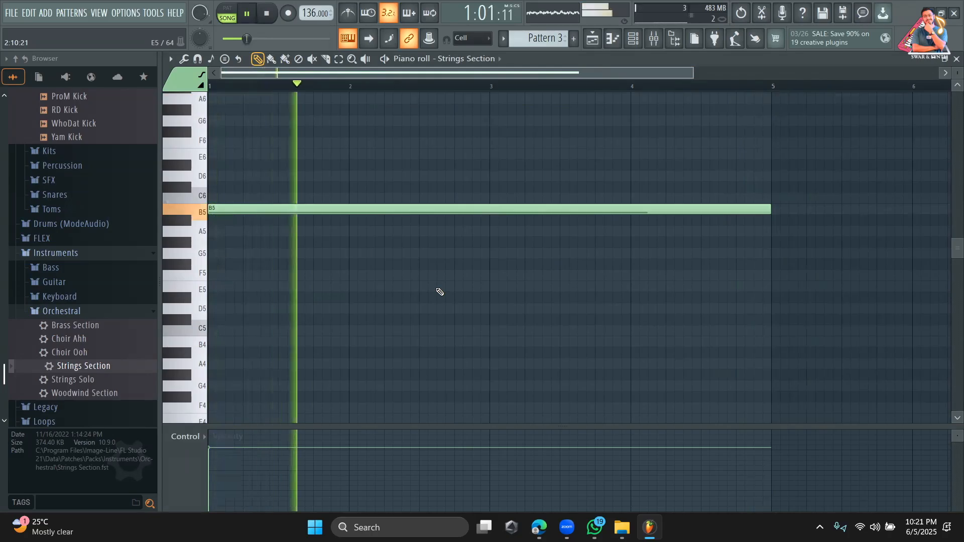
pyautogui.scroll(-3, 273, 267)
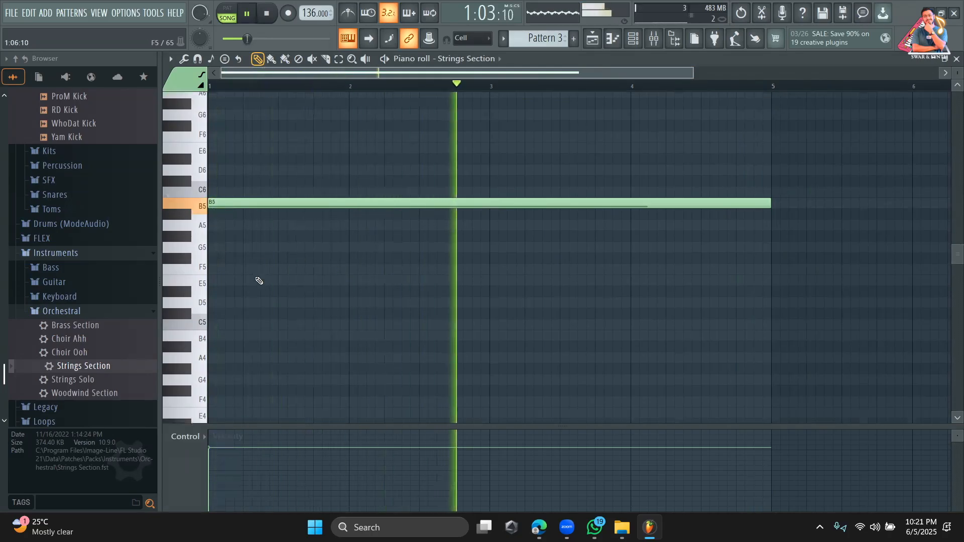
pyautogui.press('space')
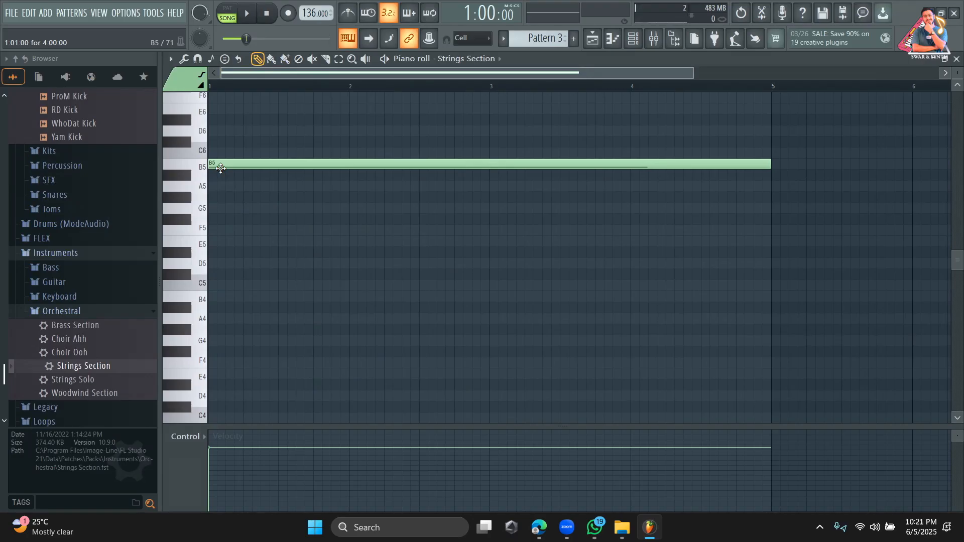
# Try the strings note at C5 and C#5 against the song, and mark C#5 with a four-bar note at bar 5.
pyautogui.moveTo(214, 164); pyautogui.dragTo(209, 288)
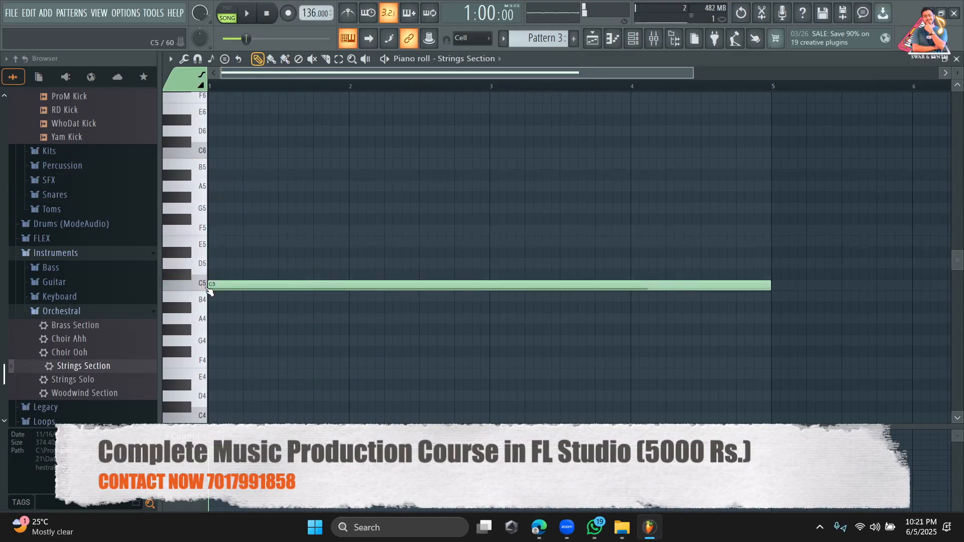
pyautogui.press('space')
pyautogui.press('space')
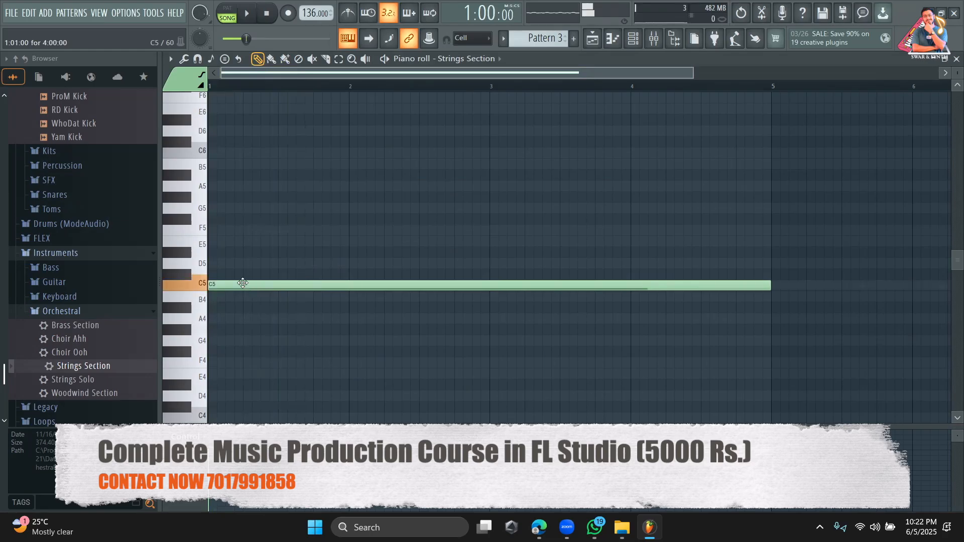
pyautogui.moveTo(243, 283); pyautogui.dragTo(235, 273)
pyautogui.press('space')
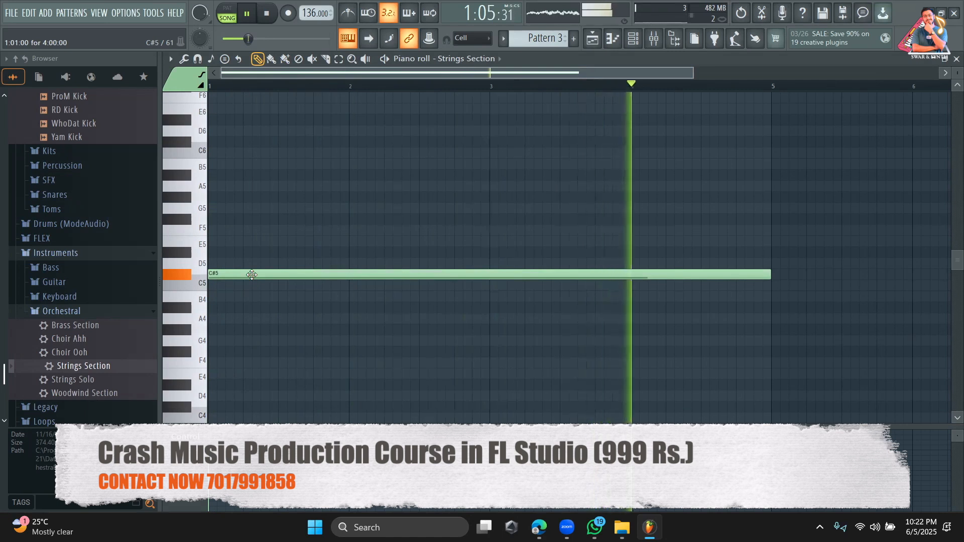
pyautogui.press('space')
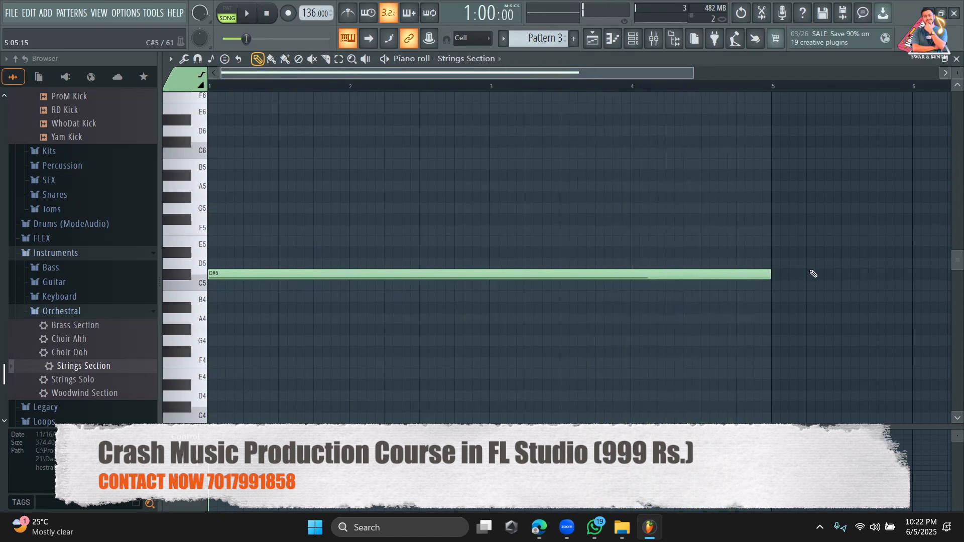
pyautogui.click(777, 277)
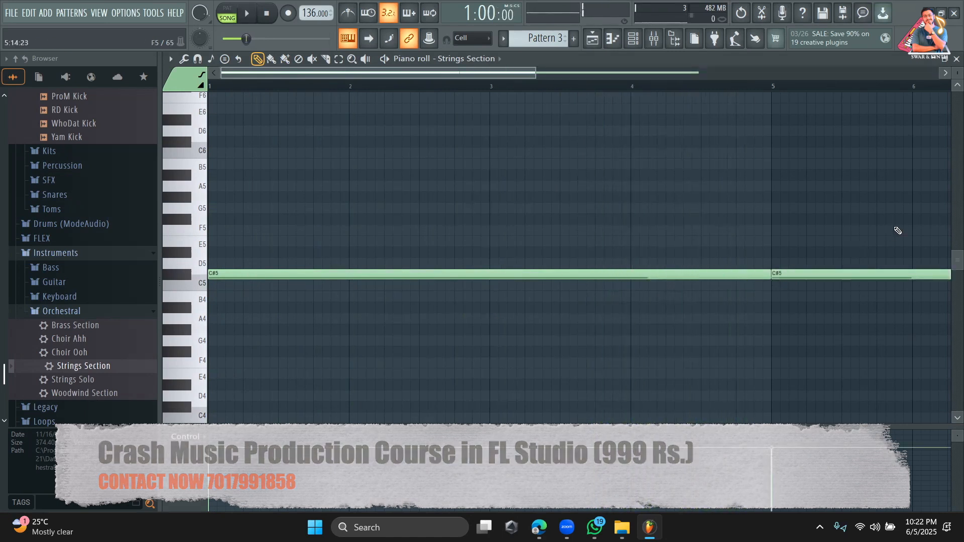
# Raise the strings note through D5 and D#5 to E5 against the song, and add an E5 marker note at bar 5.
pyautogui.moveTo(297, 276); pyautogui.dragTo(291, 259)
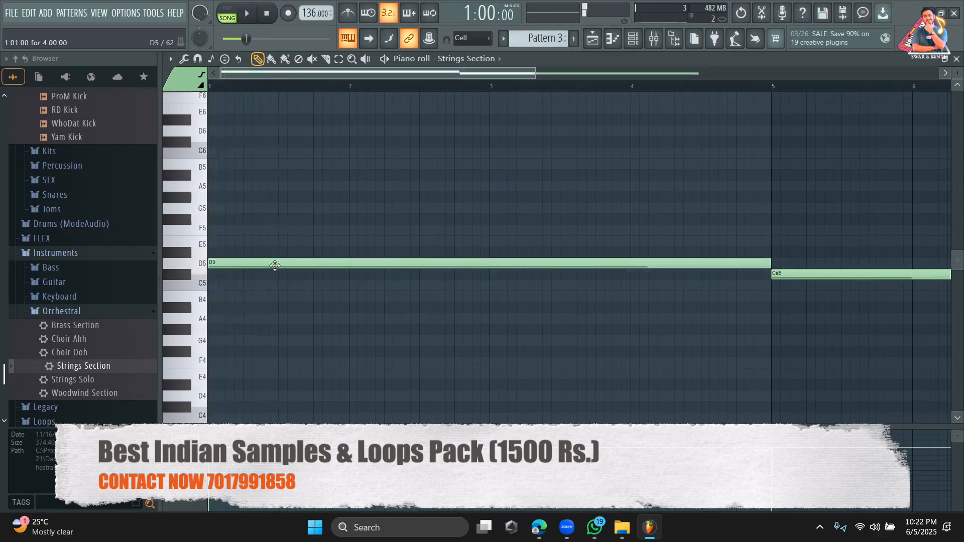
pyautogui.moveTo(272, 260); pyautogui.dragTo(273, 252)
pyautogui.press('space')
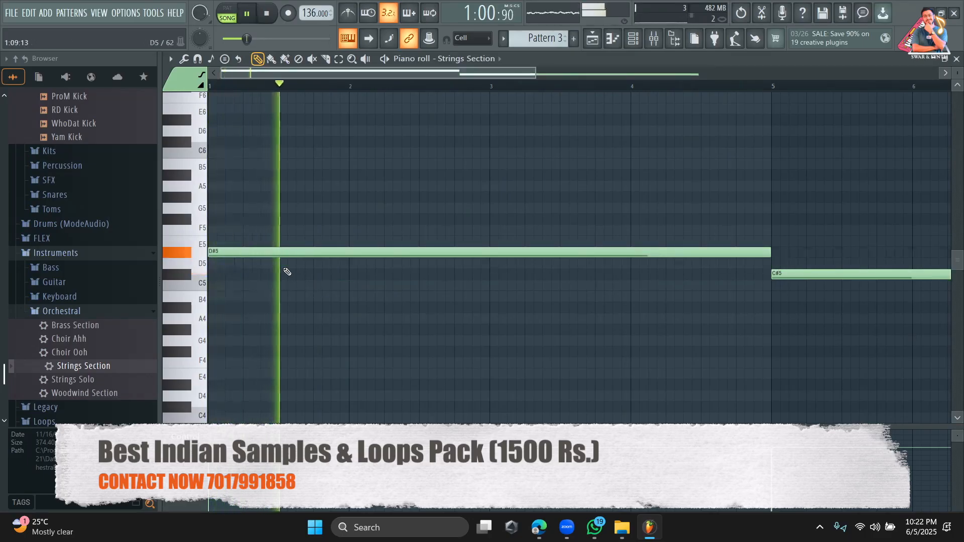
pyautogui.scroll(1, 284, 285)
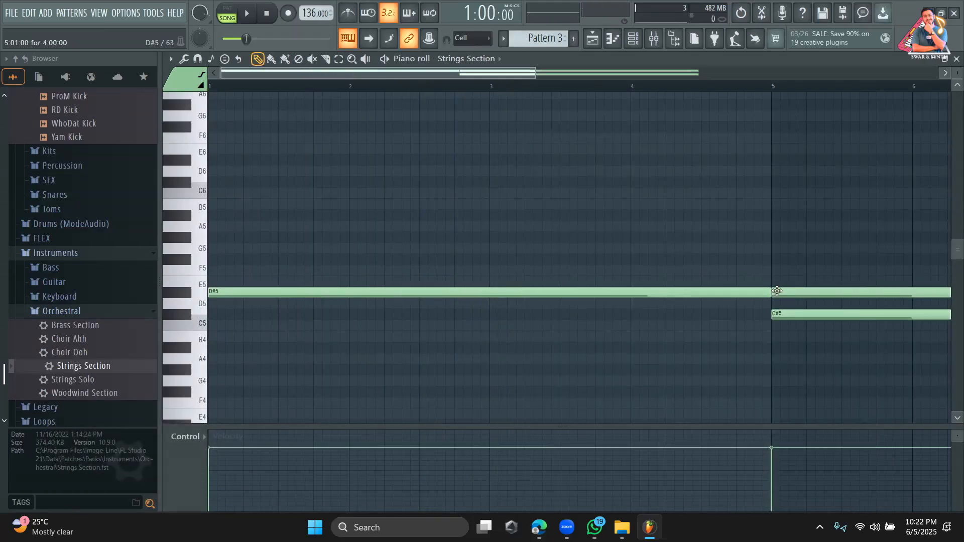
pyautogui.moveTo(210, 294); pyautogui.dragTo(204, 281)
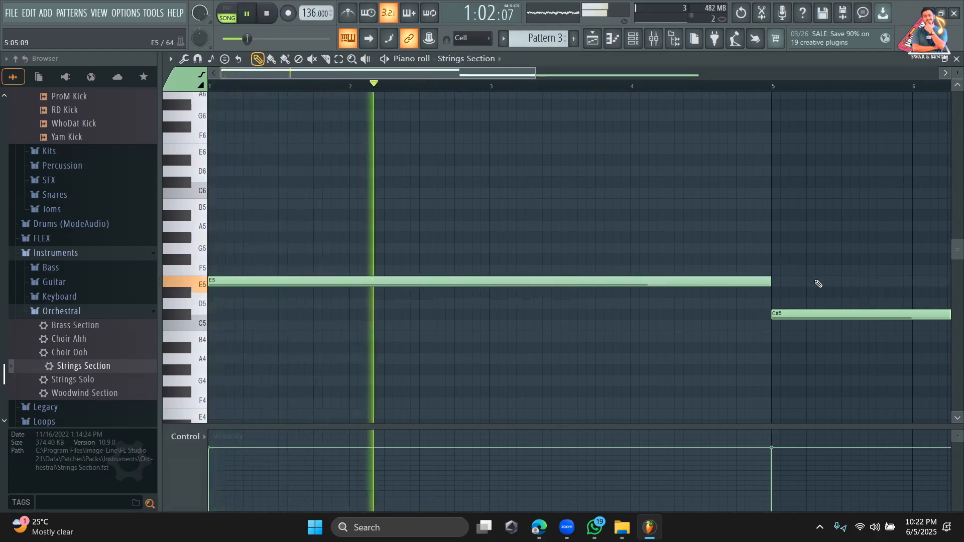
pyautogui.click(777, 282)
# Try the strings note at F5 and F#5 against the song, and add an F#5 marker note at bar 5.
pyautogui.moveTo(228, 280); pyautogui.dragTo(217, 269)
pyautogui.press('space')
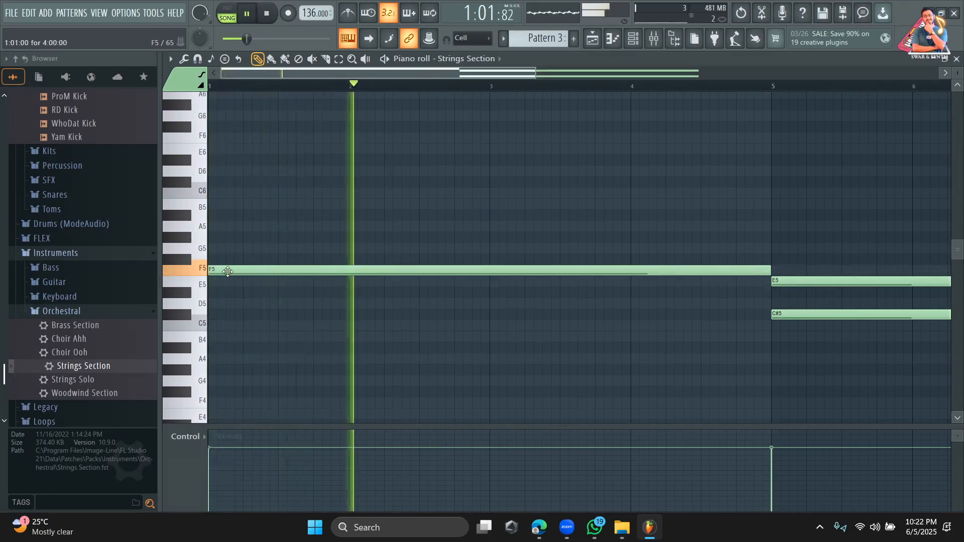
pyautogui.moveTo(225, 272); pyautogui.dragTo(226, 259)
pyautogui.press('space')
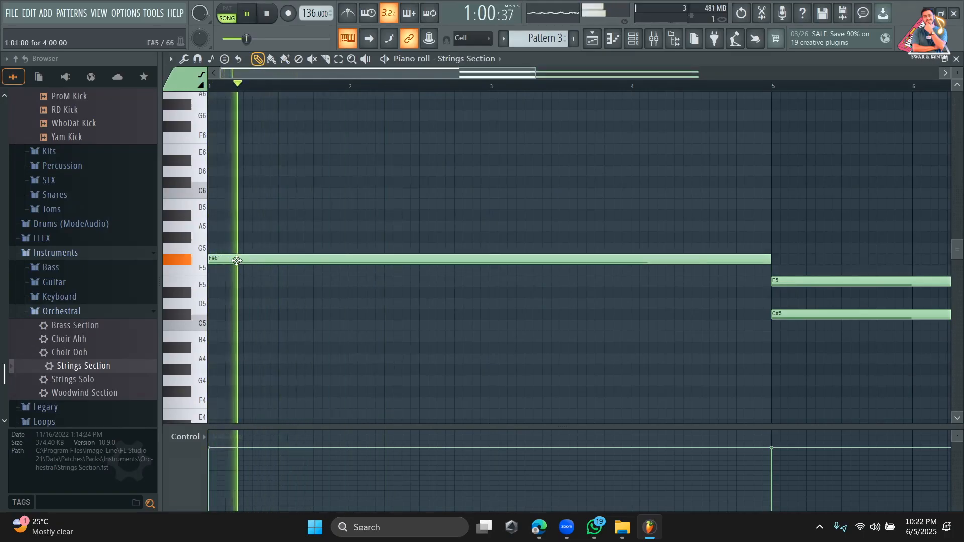
pyautogui.click(796, 259)
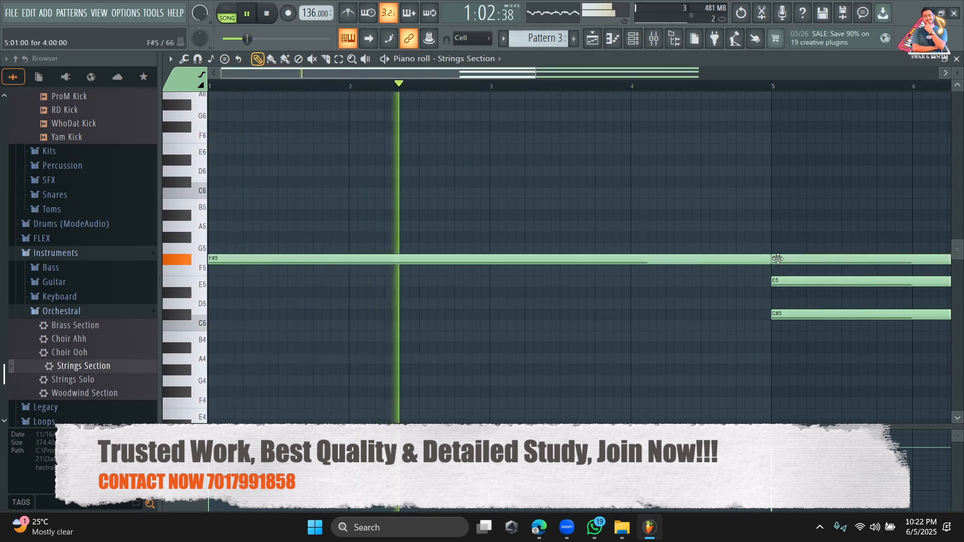
pyautogui.press('space')
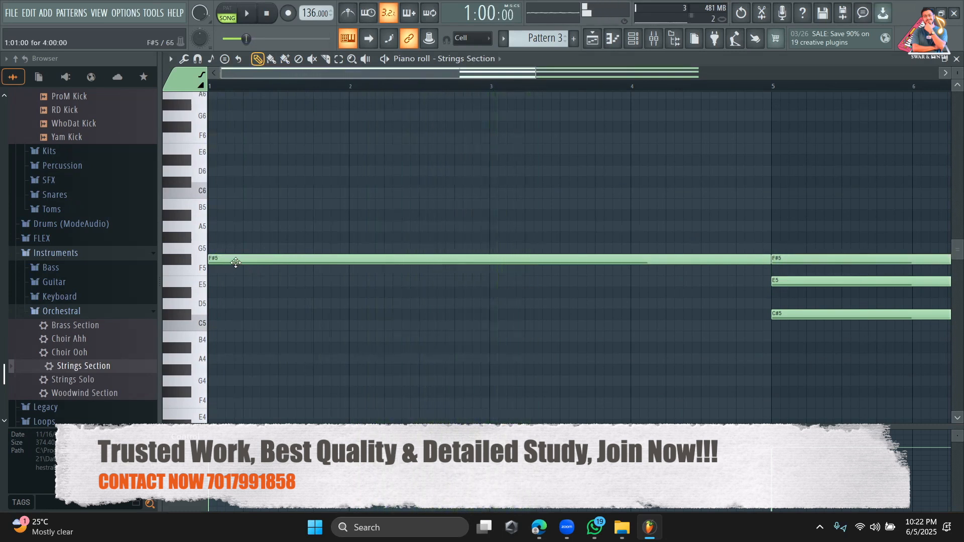
# Raise the strings note through G5 and G#5 to A5 against the song, and add an A5 marker note at bar 5.
pyautogui.moveTo(227, 259); pyautogui.dragTo(226, 249)
pyautogui.press('space')
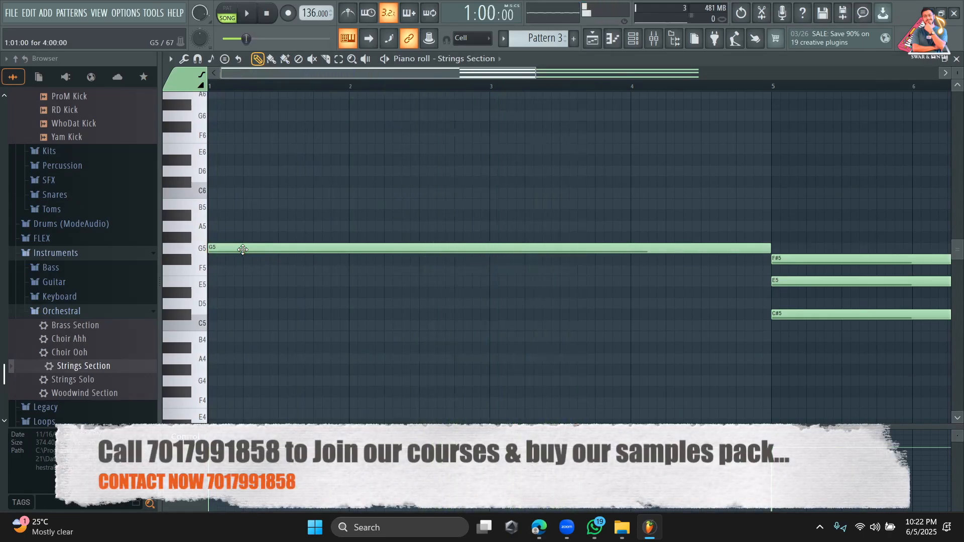
pyautogui.moveTo(243, 249); pyautogui.dragTo(241, 231)
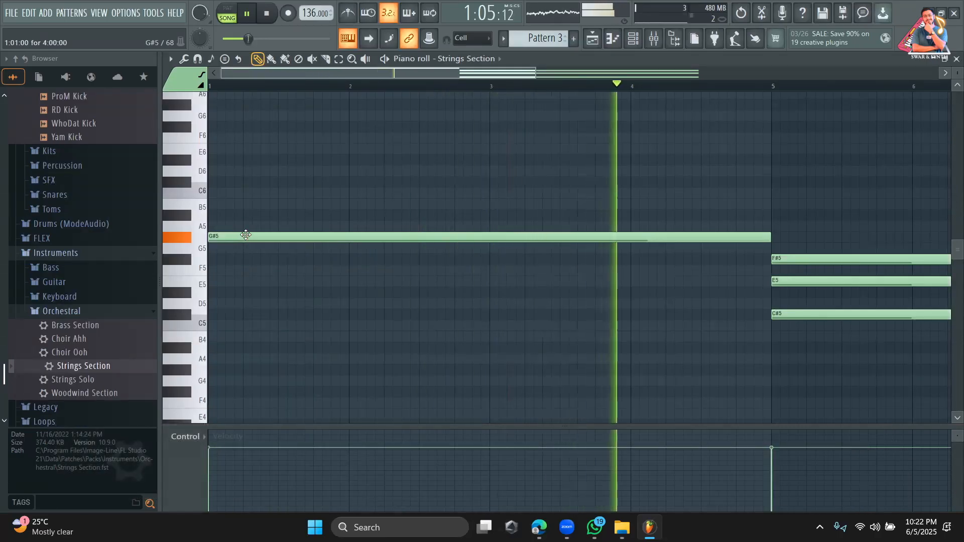
pyautogui.moveTo(246, 238); pyautogui.dragTo(239, 225)
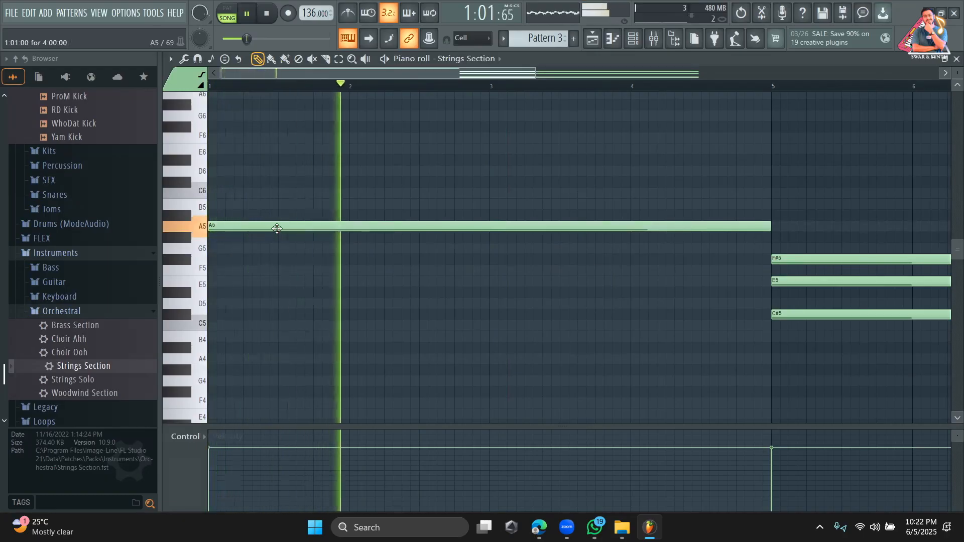
pyautogui.click(778, 226)
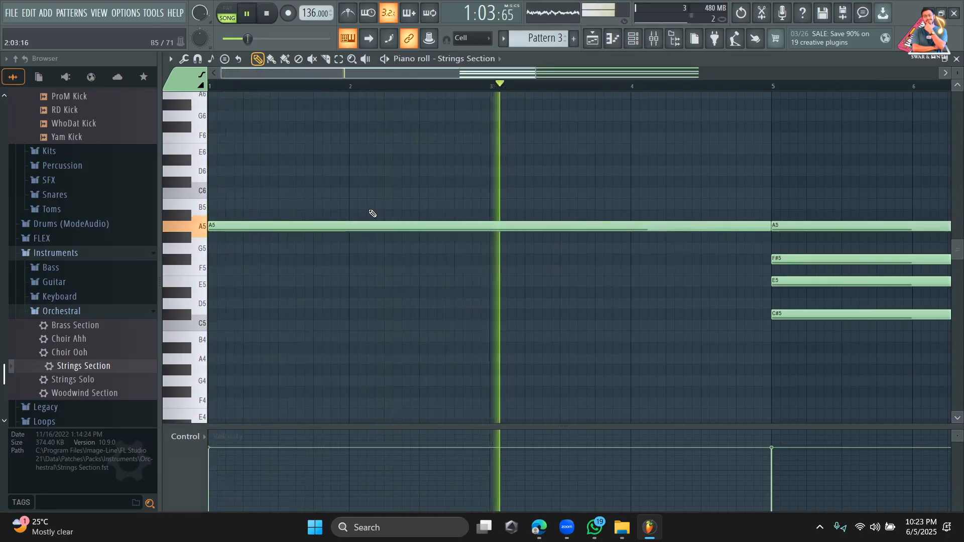
# Raise the strings note through A#5 to B5, playing each pitch against the song.
pyautogui.moveTo(343, 226); pyautogui.dragTo(341, 211)
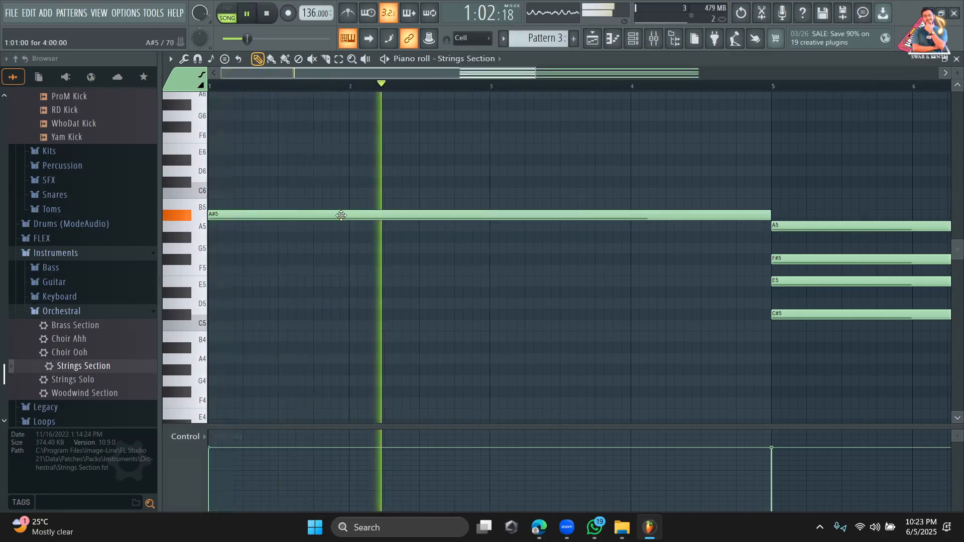
pyautogui.moveTo(342, 215); pyautogui.dragTo(335, 202)
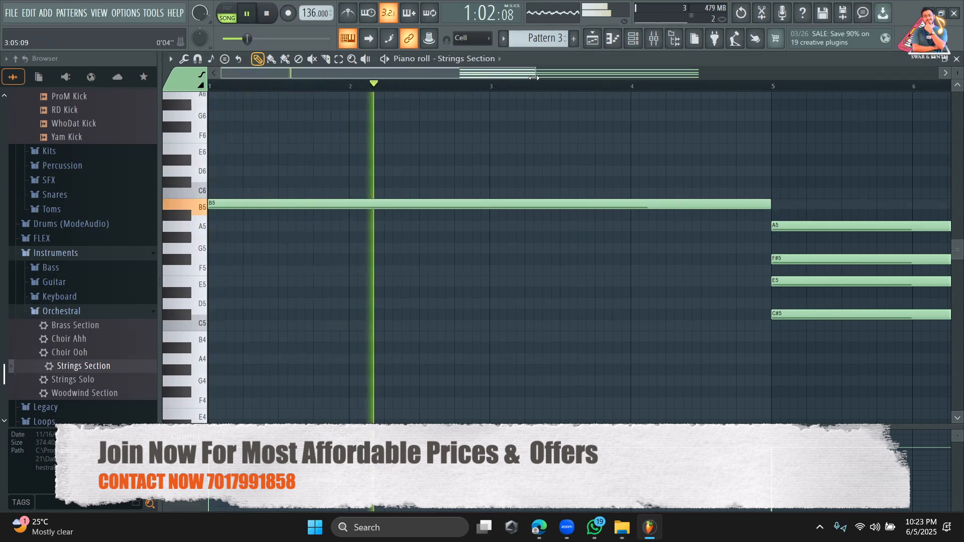
pyautogui.moveTo(534, 77); pyautogui.dragTo(665, 77)
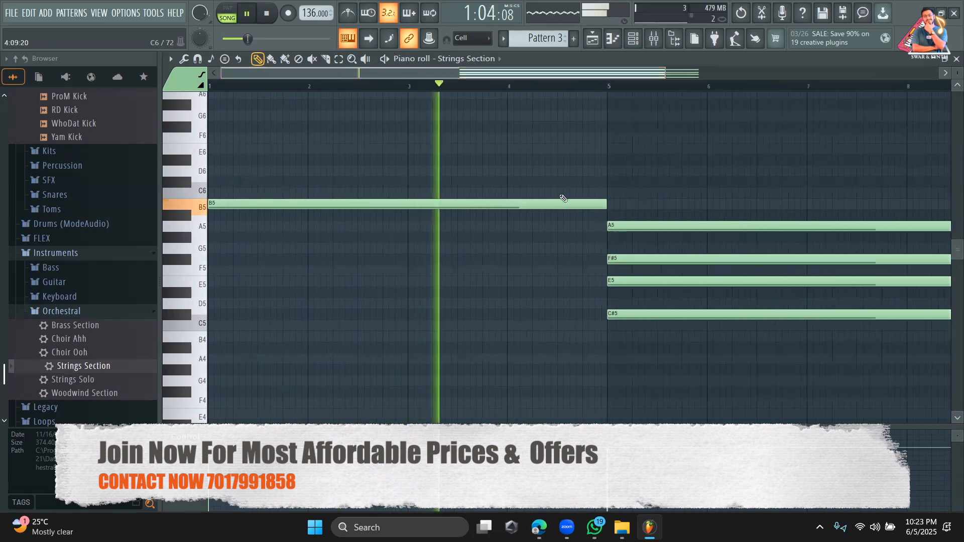
pyautogui.press('space')
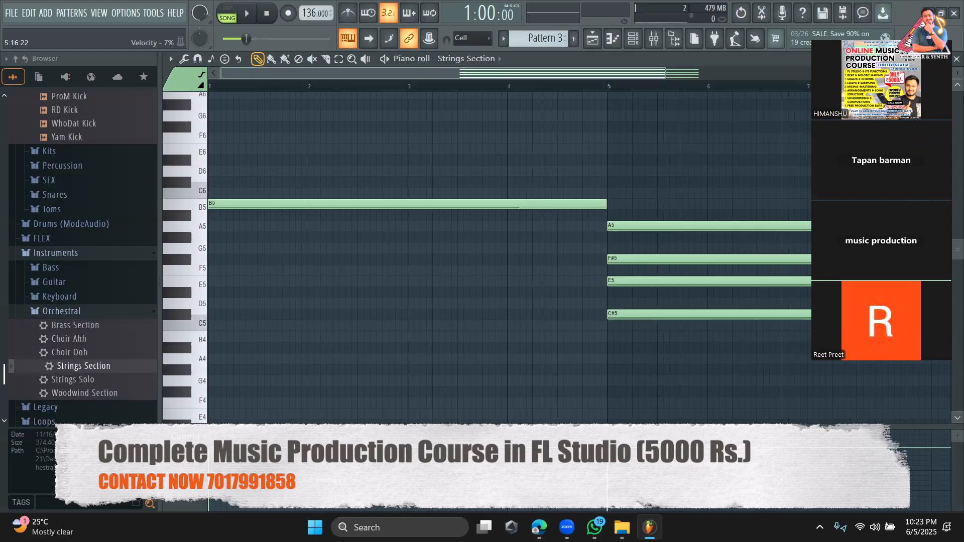
# Switch to the Tunebat key finder in the browser and analyze the Love Dose song file for its key and BPM.
pyautogui.moveTo(539, 527)
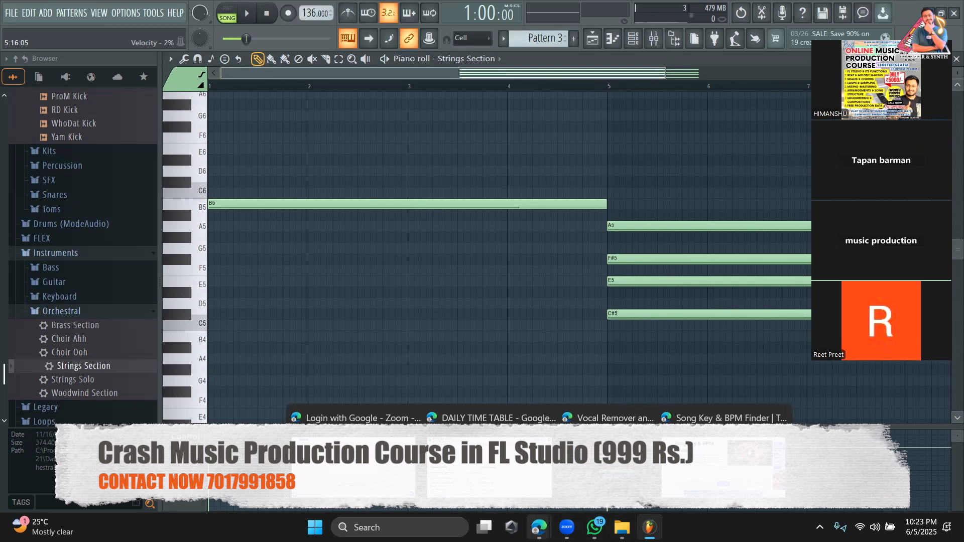
pyautogui.click(702, 478)
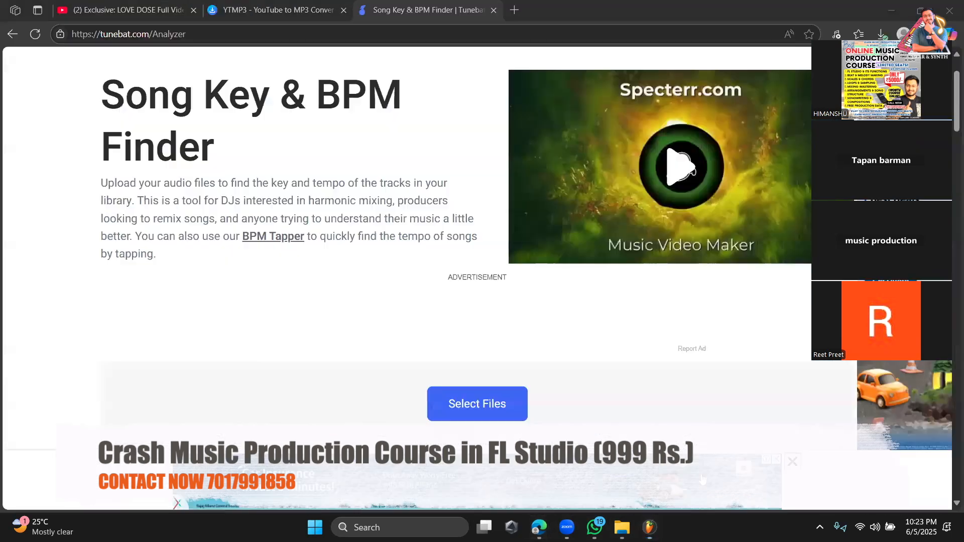
pyautogui.scroll(-1, 489, 370)
pyautogui.click(472, 354)
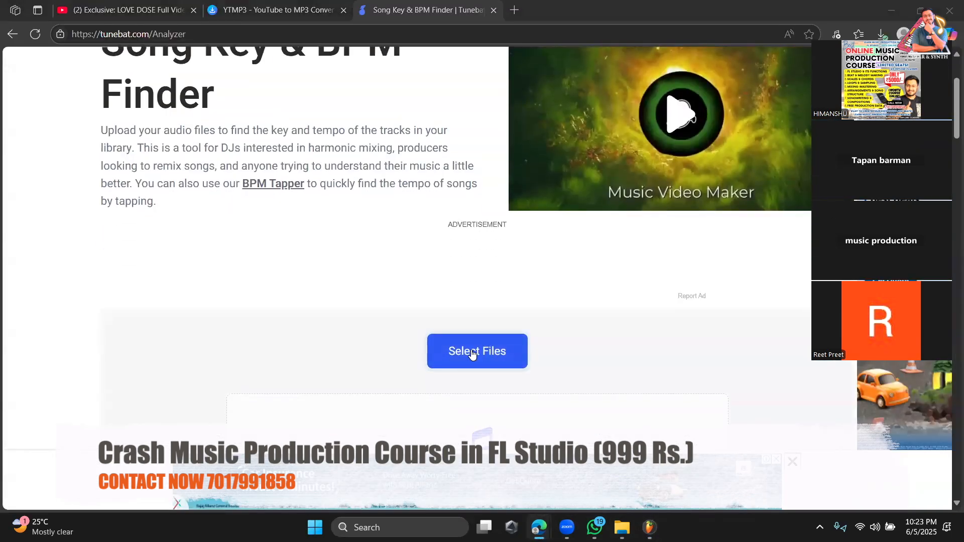
pyautogui.doubleClick(302, 166)
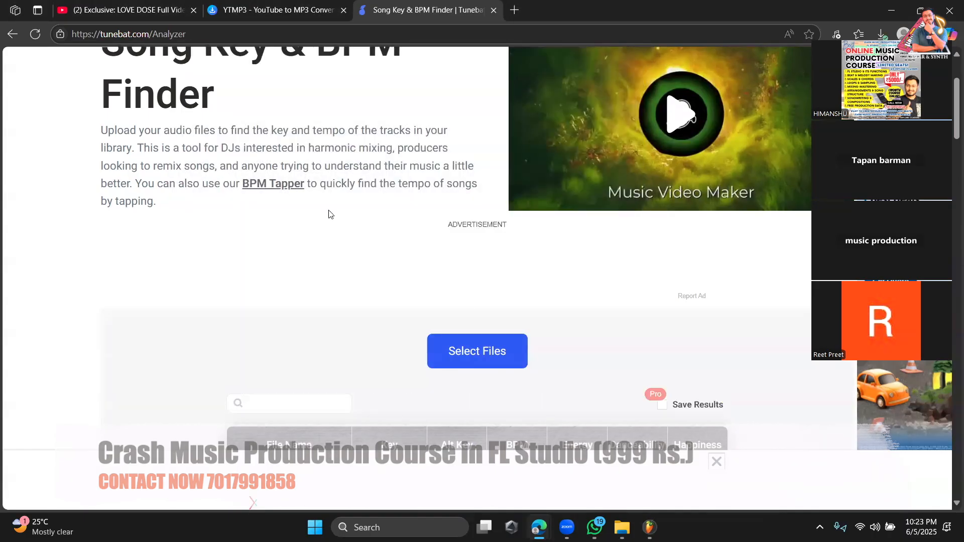
pyautogui.scroll(-5, 478, 340)
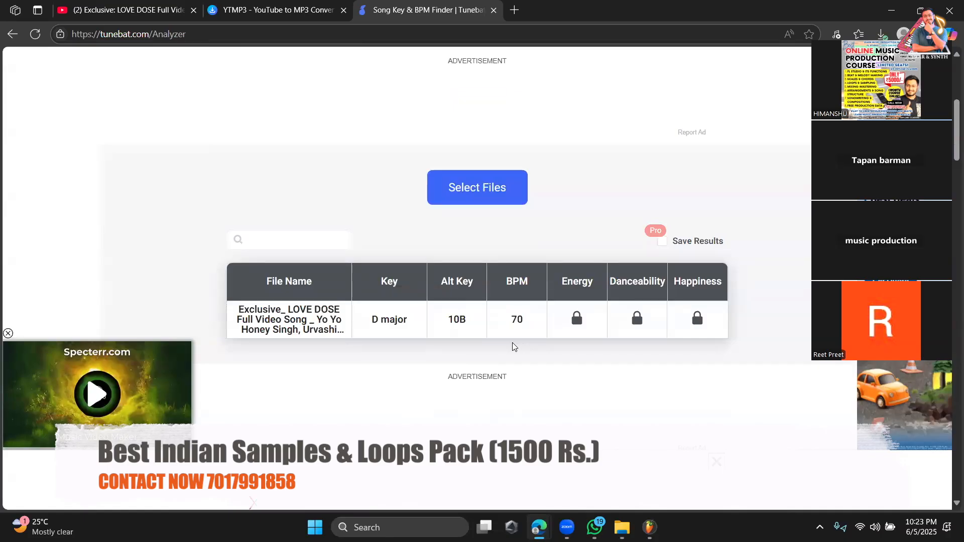
# Return to FL Studio, replace the B5 strings note at bar 1 with a D5 note, and play it against the song.
pyautogui.click(642, 526)
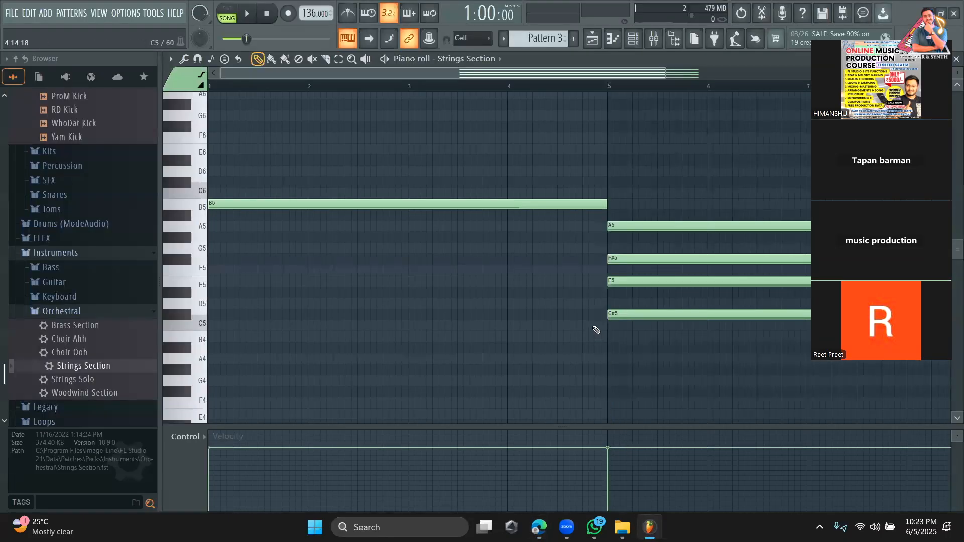
pyautogui.click(211, 304)
pyautogui.doubleClick(237, 200)
pyautogui.press('Escape')
pyautogui.rightClick(239, 204)
pyautogui.click(240, 205)
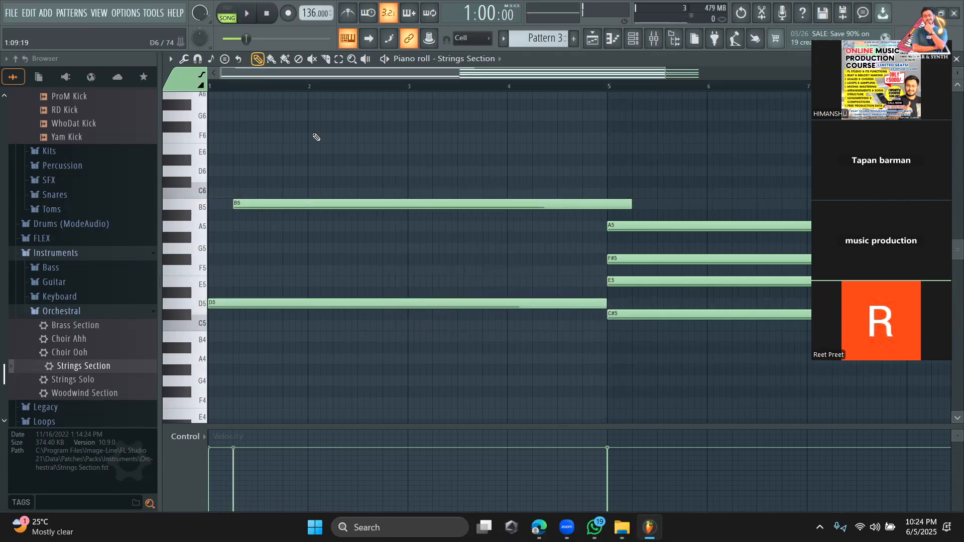
pyautogui.rightClick(378, 203)
pyautogui.press('space')
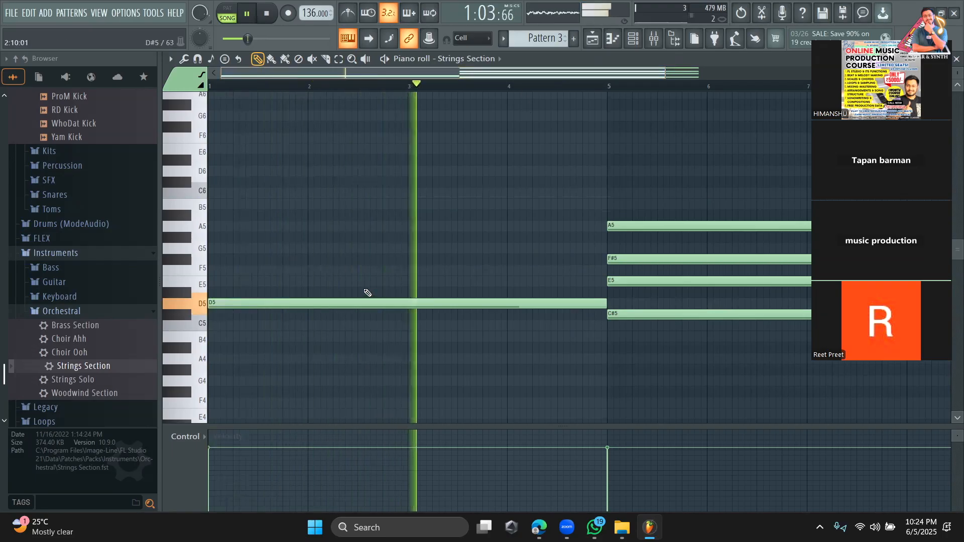
# Try the strings note an octave higher at D6 against the song, and put it back at D5.
pyautogui.scroll(2, 368, 292)
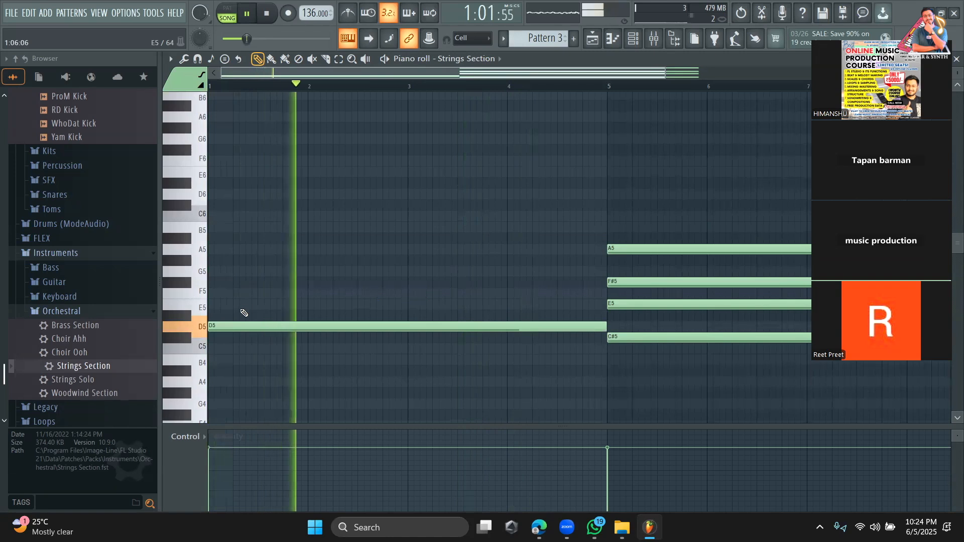
pyautogui.moveTo(236, 323); pyautogui.dragTo(201, 191)
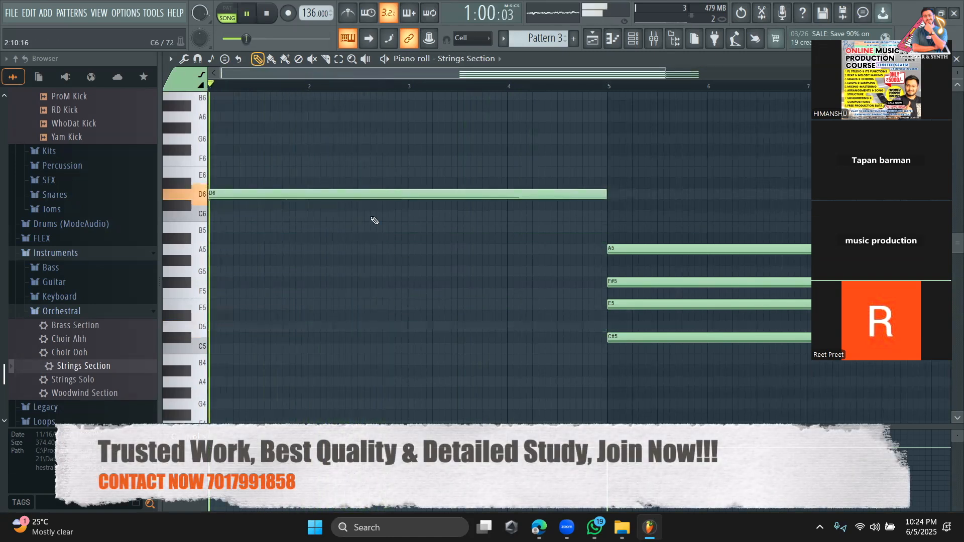
pyautogui.scroll(1, 371, 223)
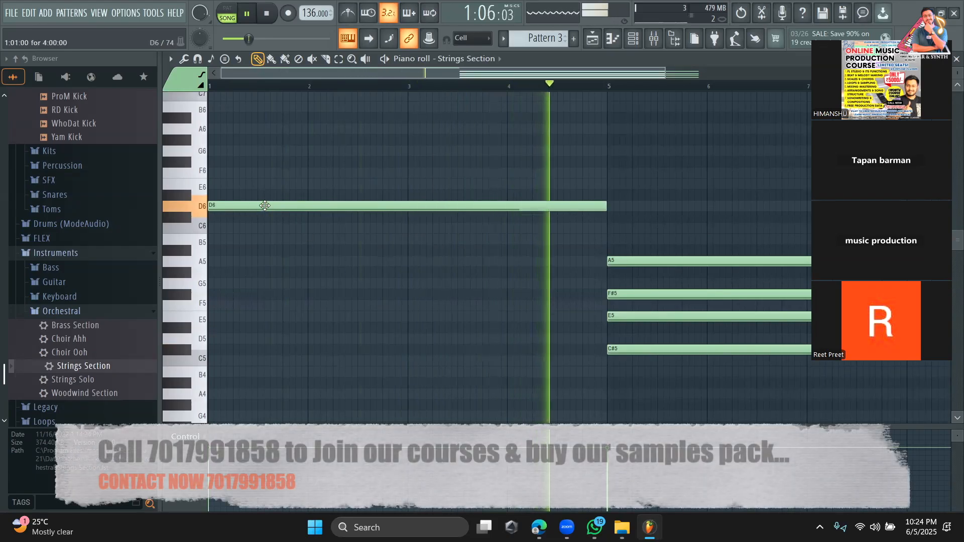
pyautogui.press('space')
pyautogui.moveTo(265, 206); pyautogui.dragTo(213, 342)
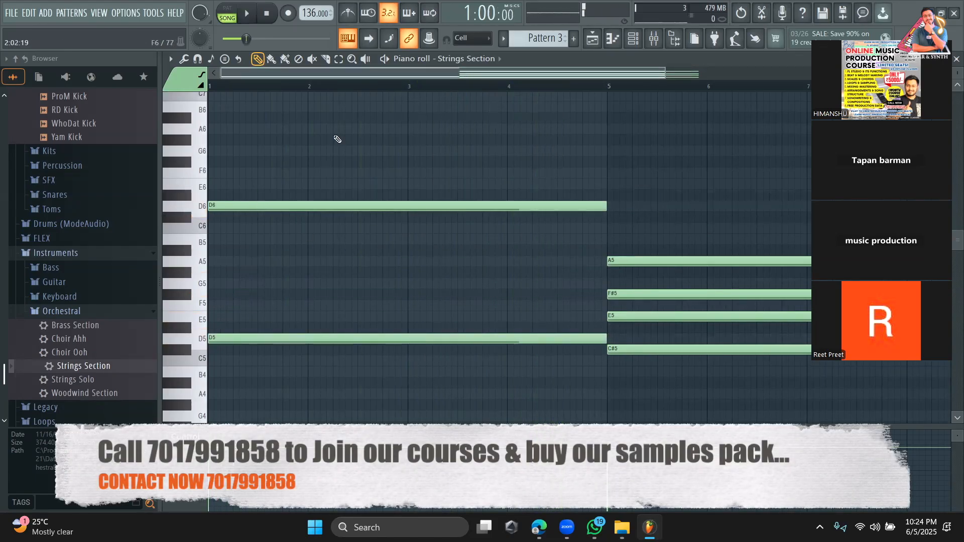
pyautogui.rightClick(333, 206)
# Add the Scaler generator plugin to the channel rack and bring up the D Major scale with its diatonic chords.
pyautogui.click(633, 40)
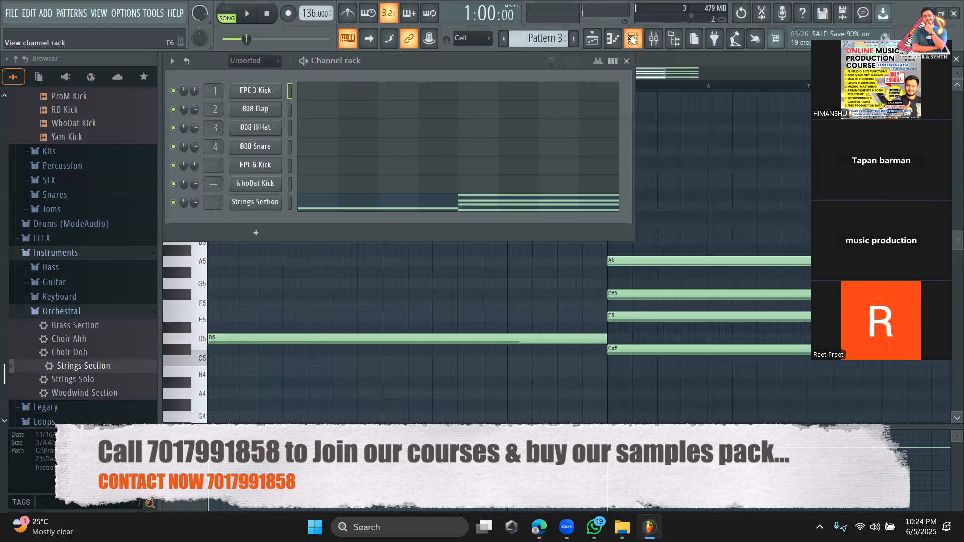
pyautogui.click(263, 235)
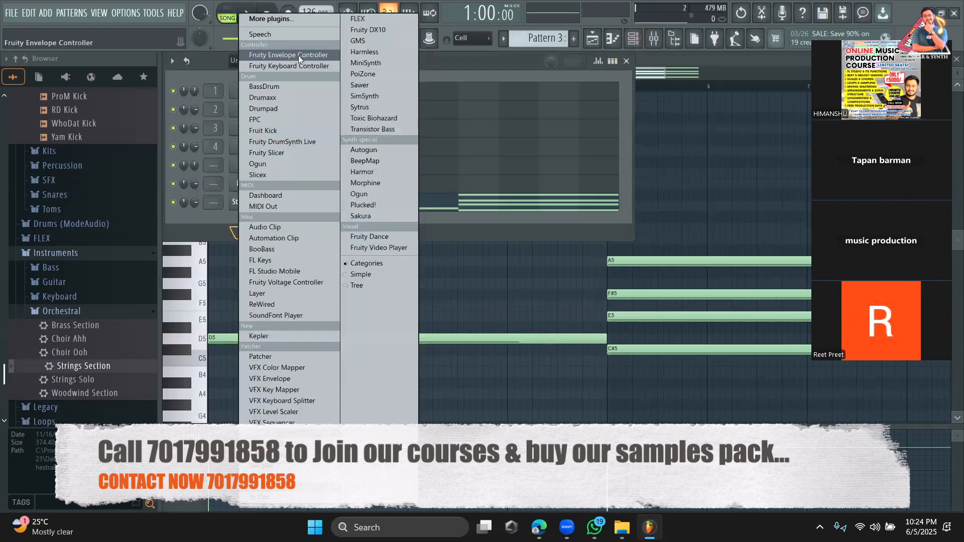
pyautogui.click(282, 20)
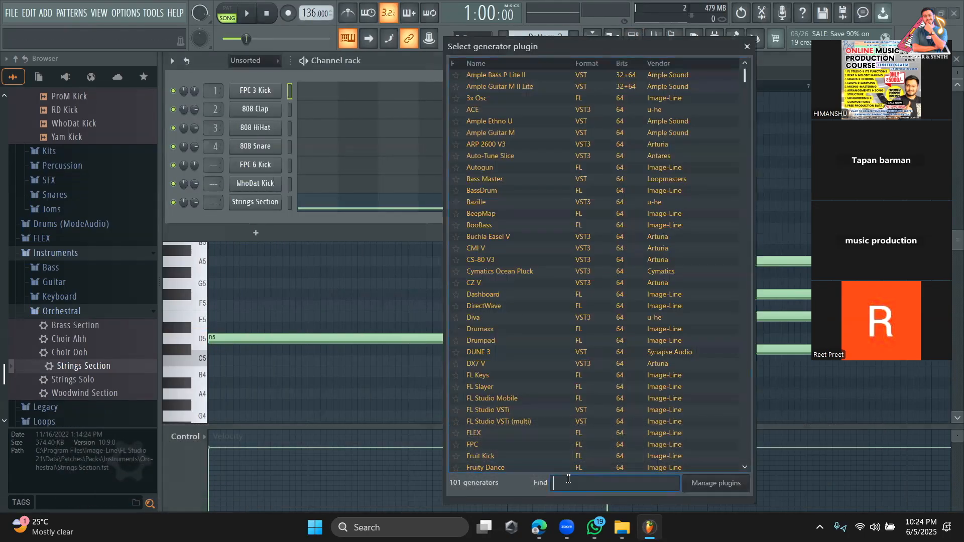
pyautogui.write('sca')
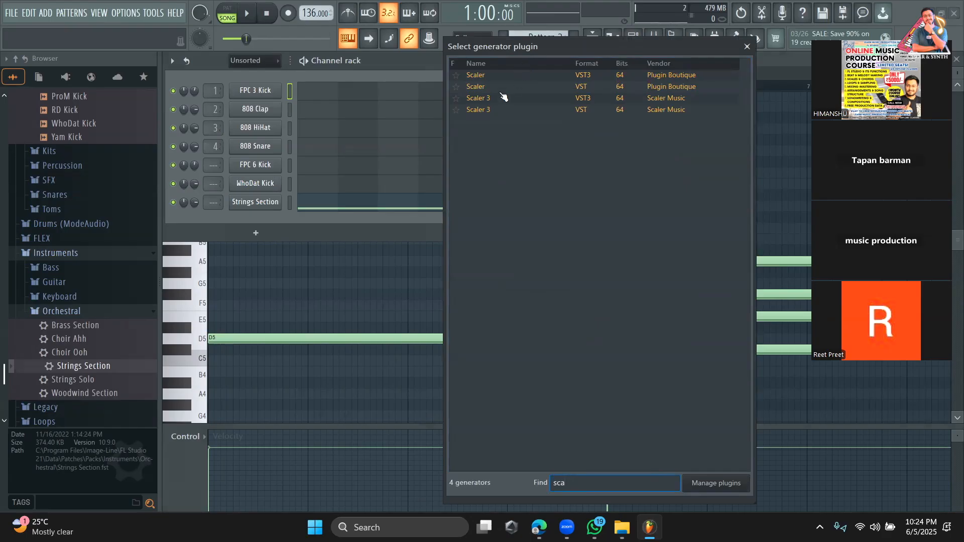
pyautogui.doubleClick(502, 86)
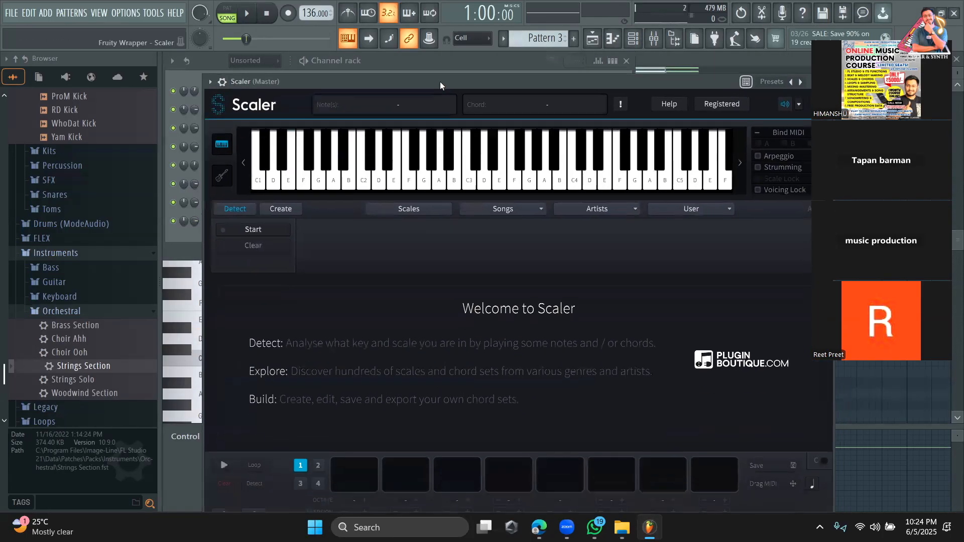
pyautogui.click(409, 209)
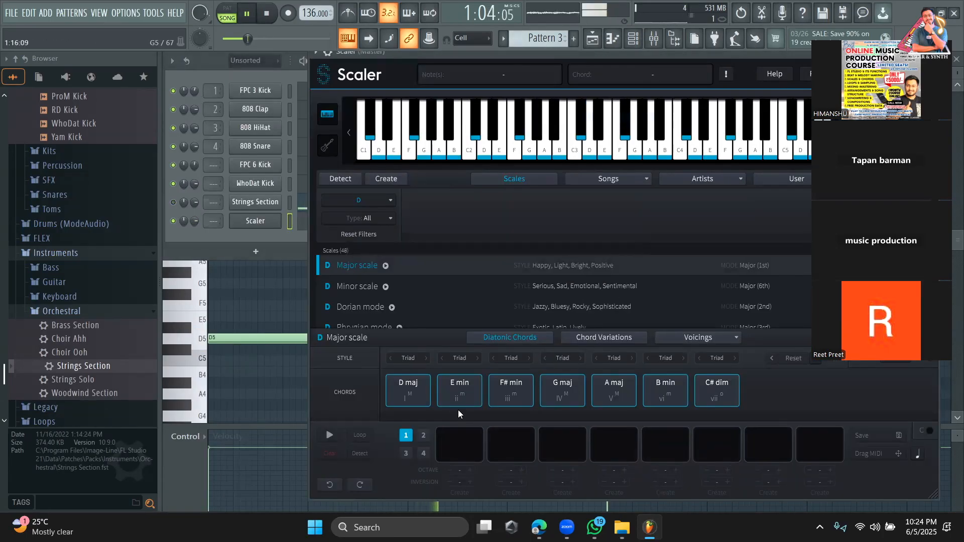
# Audition the E min and D maj chords over the song, and check the strings notes in the piano roll.
pyautogui.click(459, 402)
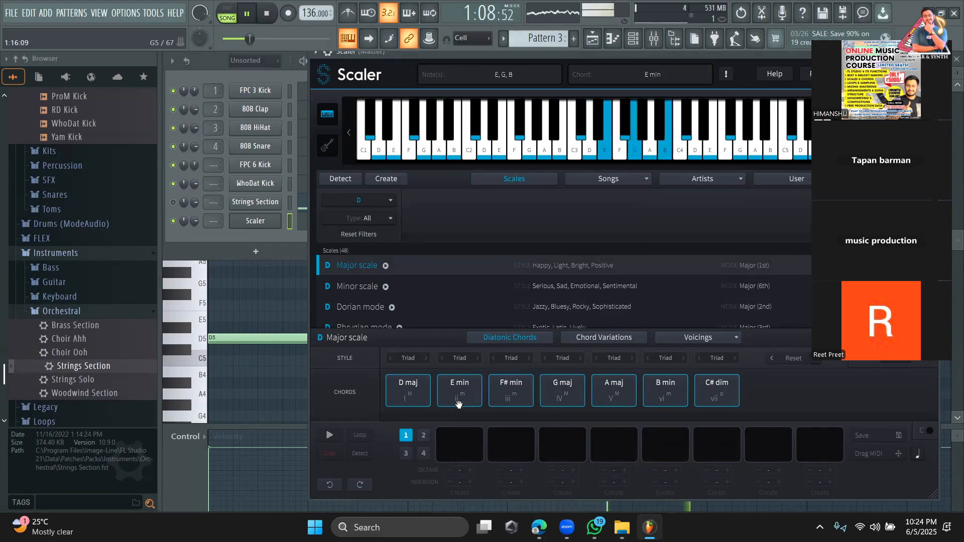
pyautogui.click(412, 398)
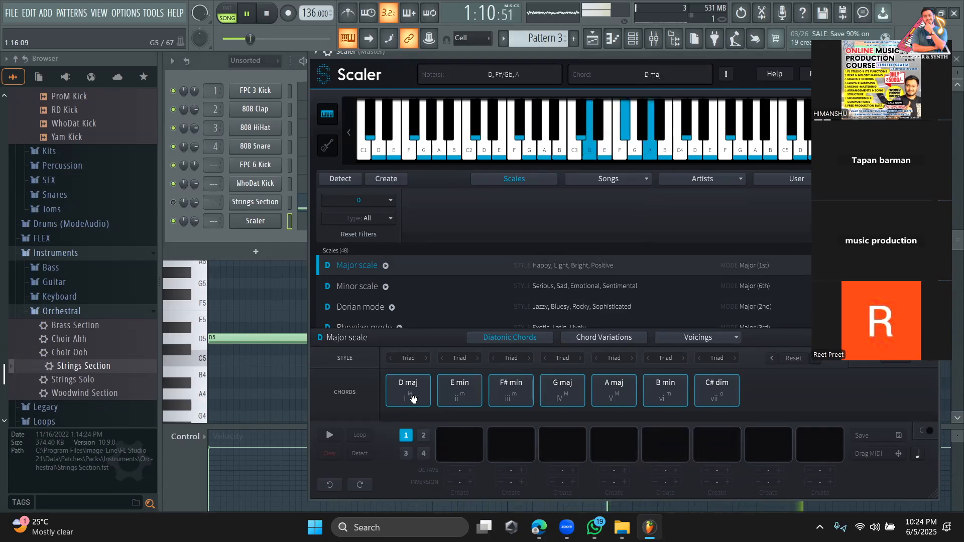
pyautogui.click(275, 237)
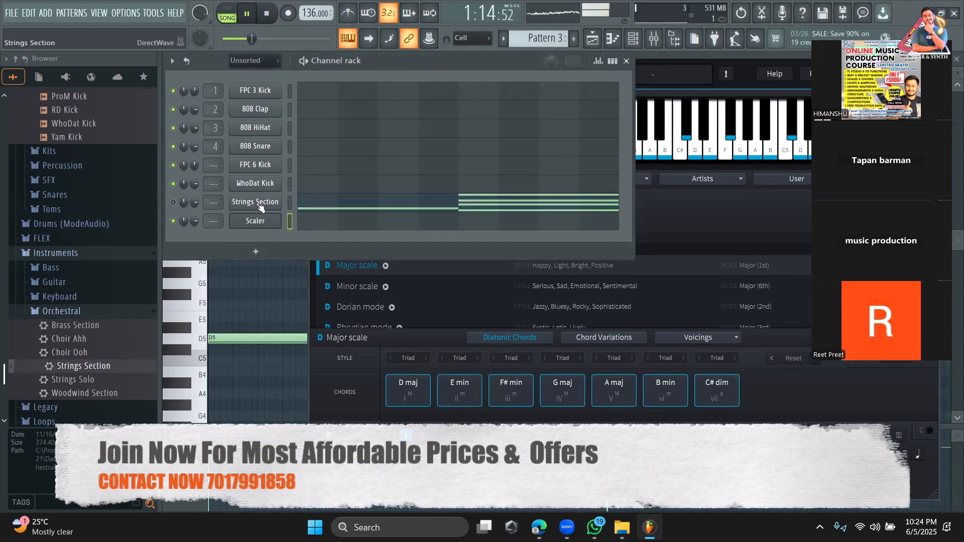
pyautogui.click(352, 210)
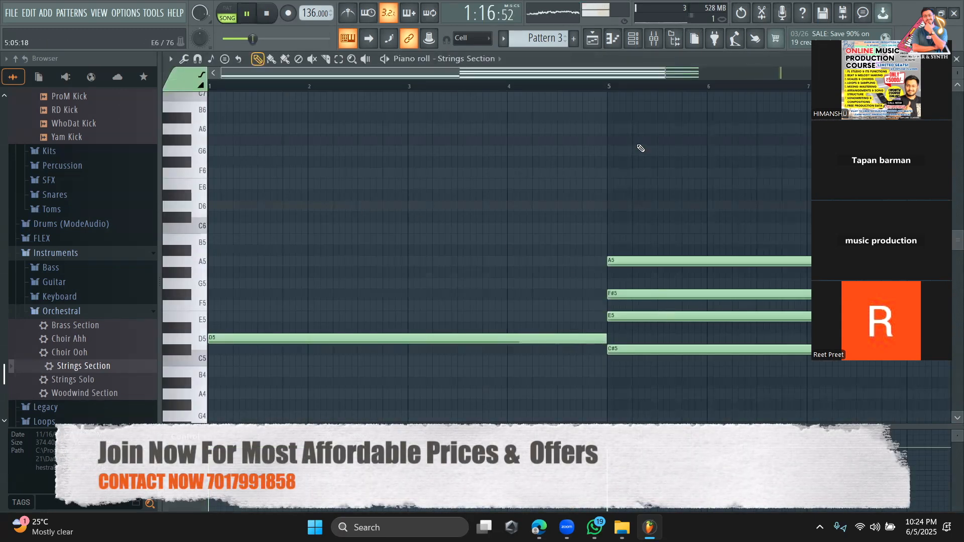
# Reopen Scaler and audition the E min chord repeatedly over the song, alternating it with D maj.
pyautogui.click(633, 39)
pyautogui.click(256, 220)
pyautogui.click(458, 392)
pyautogui.click(459, 391)
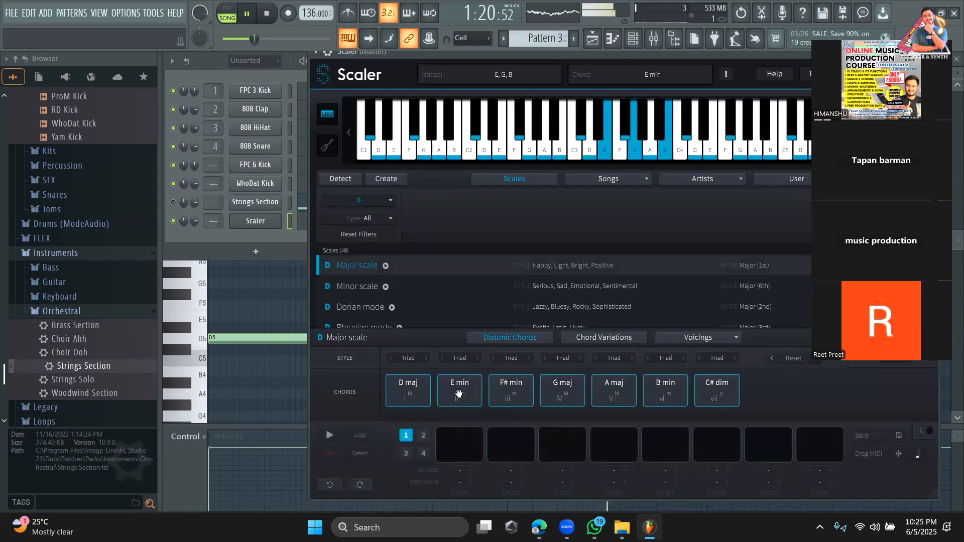
pyautogui.click(458, 392)
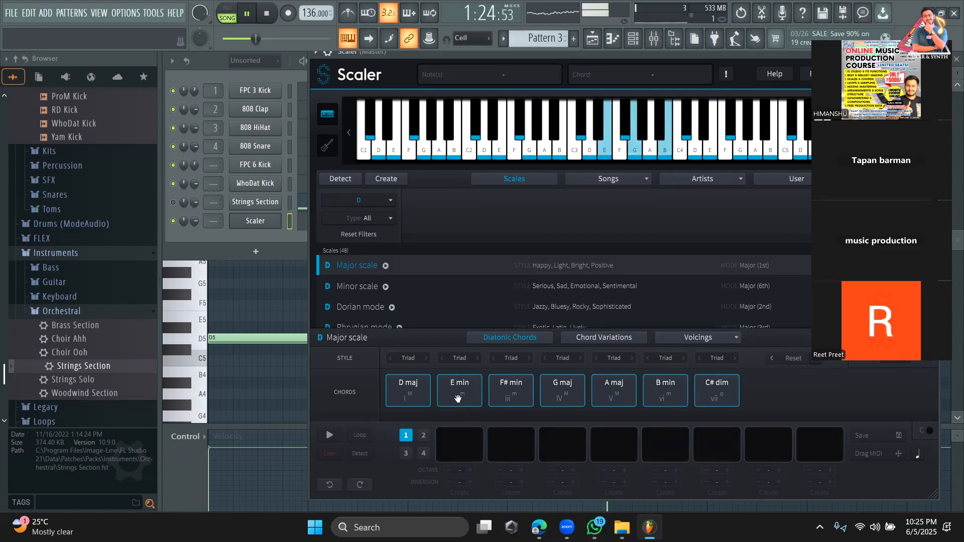
pyautogui.click(457, 397)
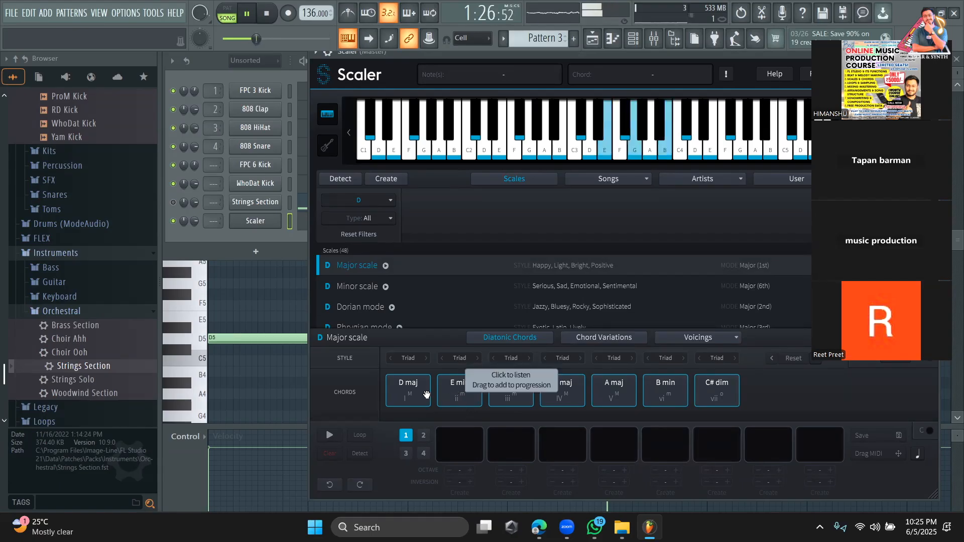
pyautogui.click(422, 394)
pyautogui.click(440, 402)
pyautogui.click(414, 403)
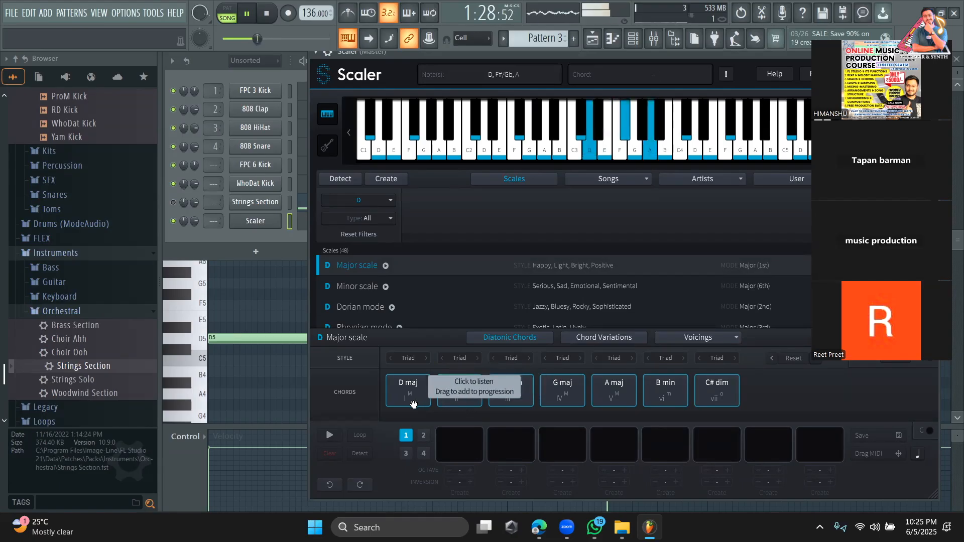
# Audition changes between the E min, F# min and G maj chords over the song.
pyautogui.click(453, 400)
pyautogui.click(512, 397)
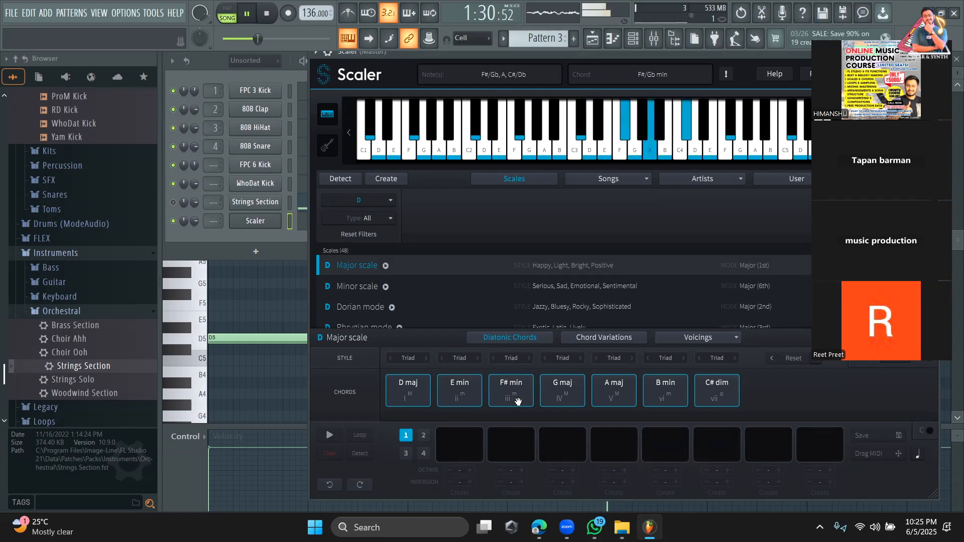
pyautogui.click(516, 399)
pyautogui.click(548, 401)
pyautogui.click(502, 398)
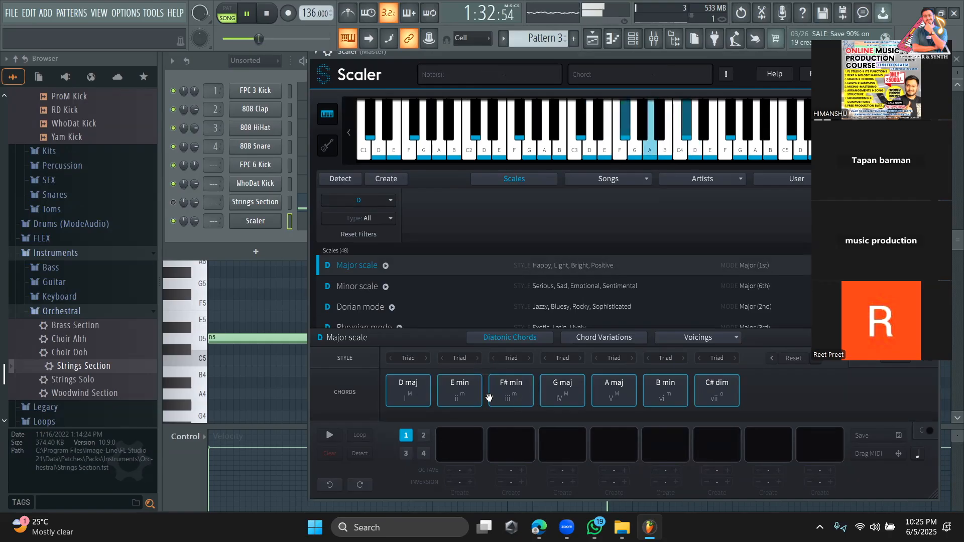
pyautogui.click(470, 398)
pyautogui.click(509, 396)
pyautogui.click(555, 400)
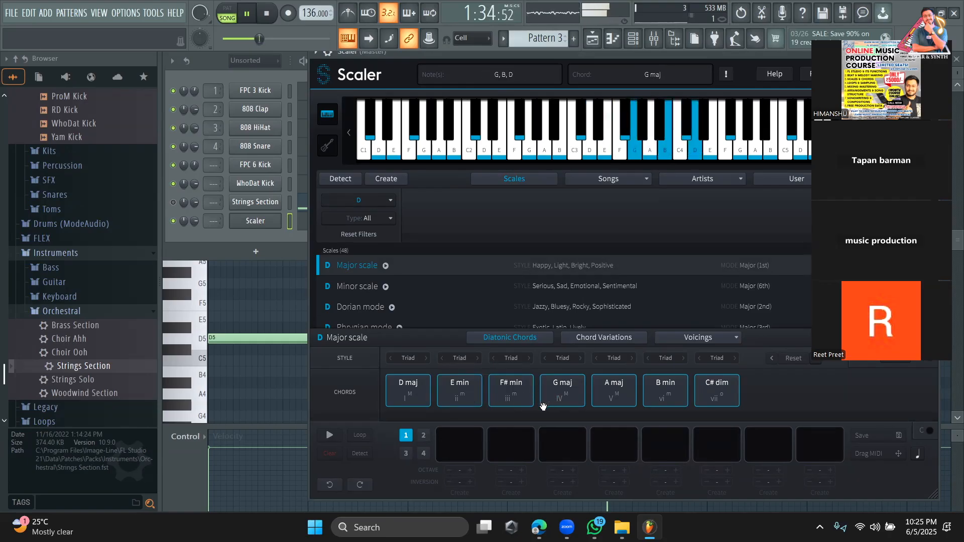
pyautogui.click(505, 398)
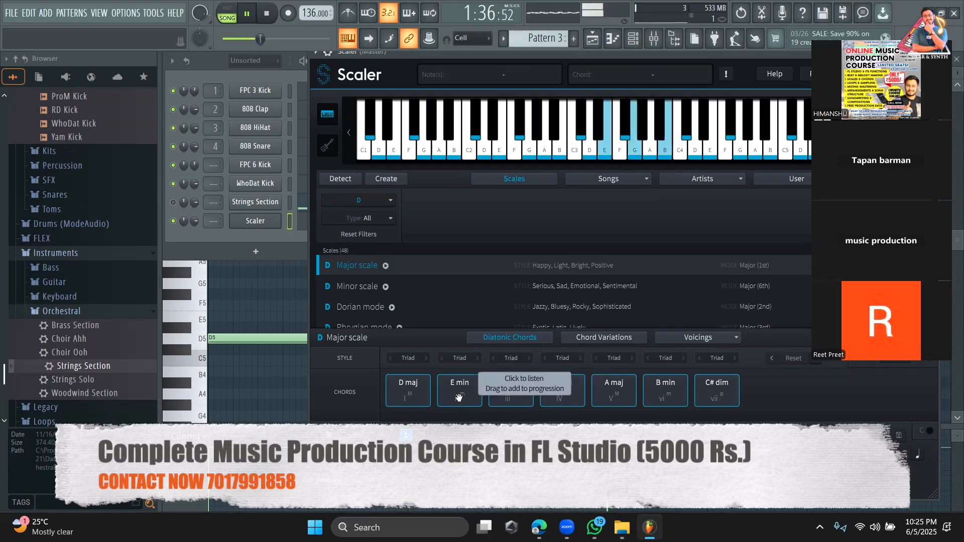
pyautogui.click(497, 399)
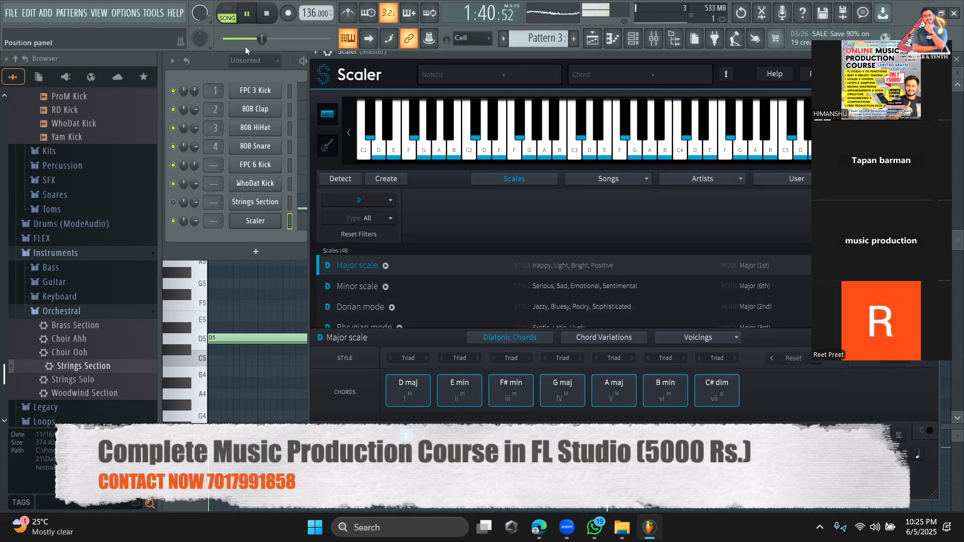
# Open the Love Dose audio clip's settings from the playlist, and show its mixer track, Insert 6, while the song plays.
pyautogui.click(249, 16)
pyautogui.click(604, 45)
pyautogui.doubleClick(594, 131)
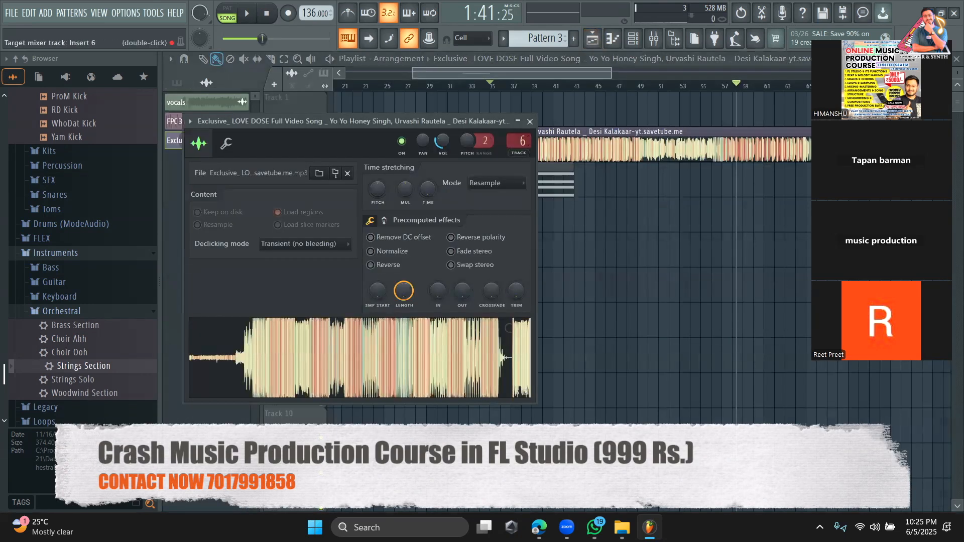
pyautogui.press('space')
pyautogui.press('F9')
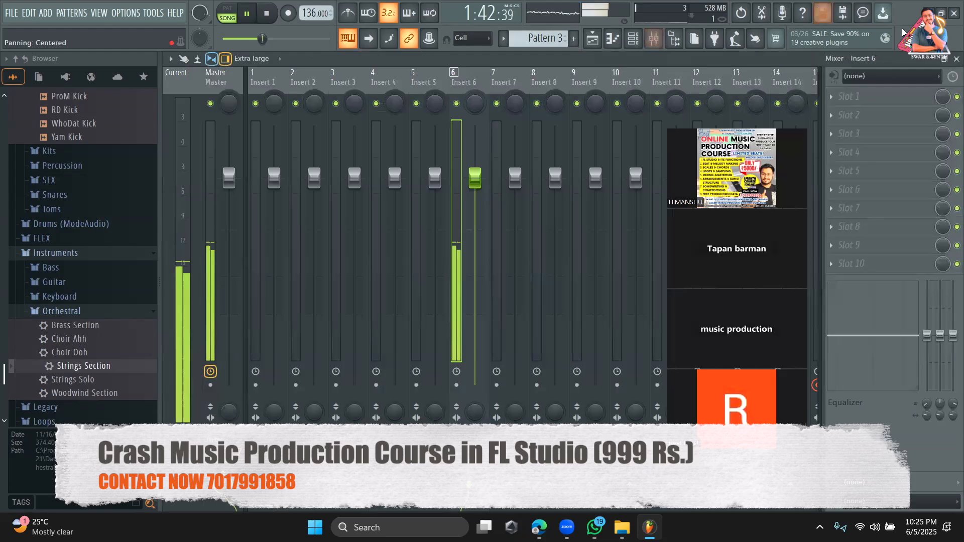
# Open the full list of effect plugins for slot 1 of Insert 6.
pyautogui.click(832, 97)
pyautogui.moveTo(850, 110)
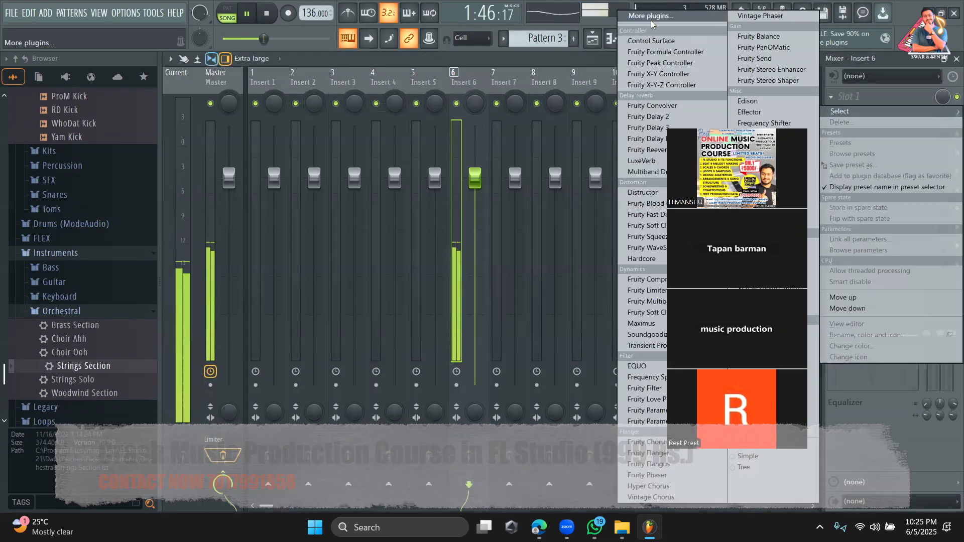
pyautogui.click(653, 16)
pyautogui.click(563, 485)
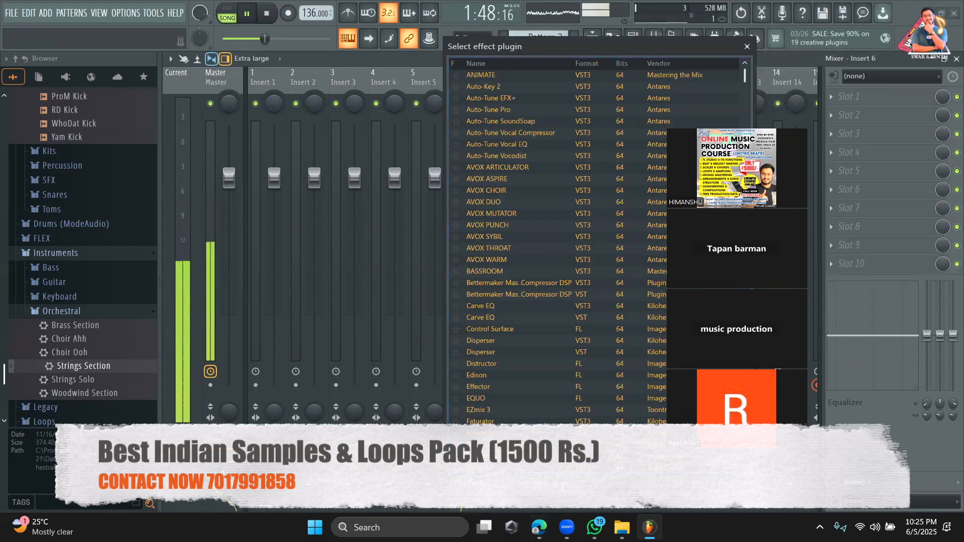
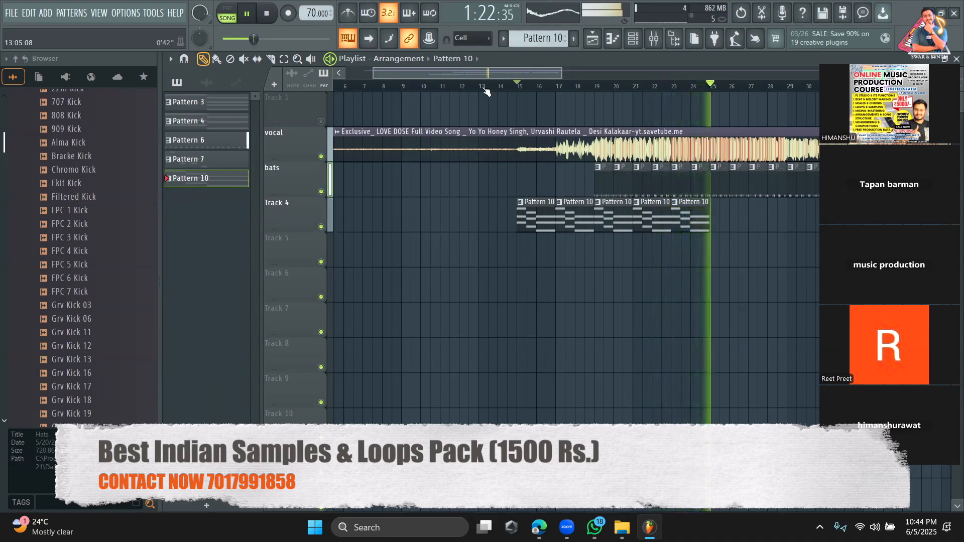
# Add four more Pattern 10 clips on Track 4, continuing the chords from bar 25 to bar 33.
pyautogui.moveTo(477, 73); pyautogui.dragTo(537, 77)
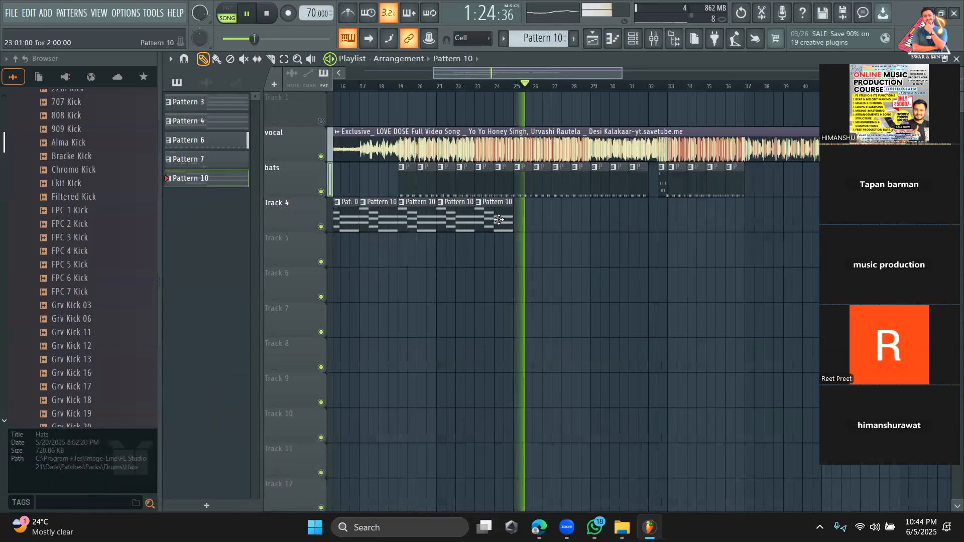
pyautogui.click(527, 216)
pyautogui.click(559, 218)
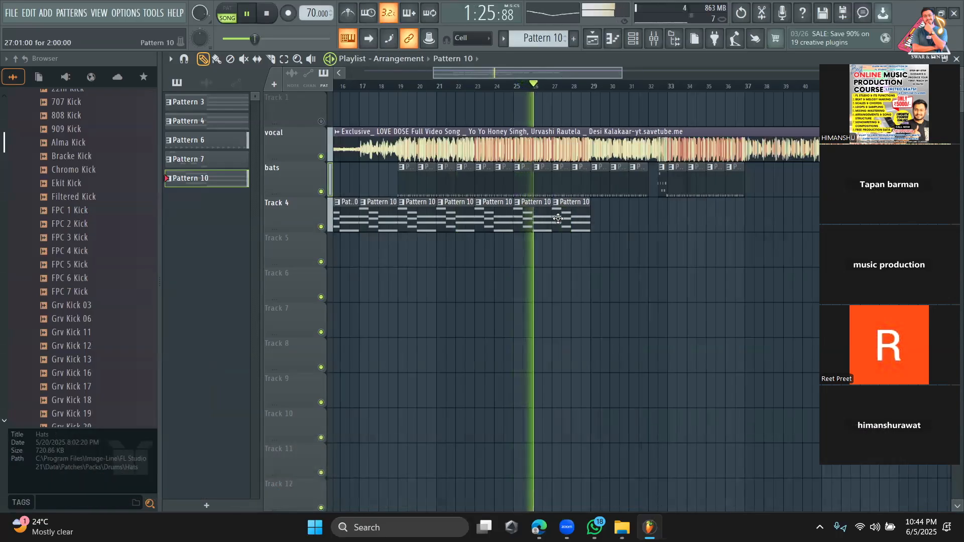
pyautogui.click(600, 220)
pyautogui.click(637, 221)
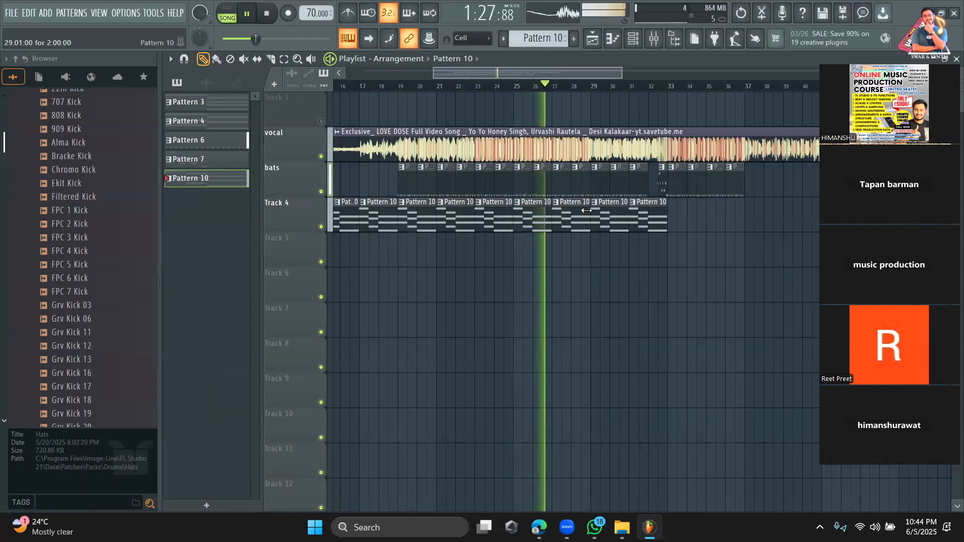
# Replace the bats track's clips at bars 27 and 28 with Pattern 6 clips, and delete its clips at bars 29 to 31.
pyautogui.rightClick(558, 181)
pyautogui.rightClick(578, 182)
pyautogui.click(542, 191)
pyautogui.click(556, 190)
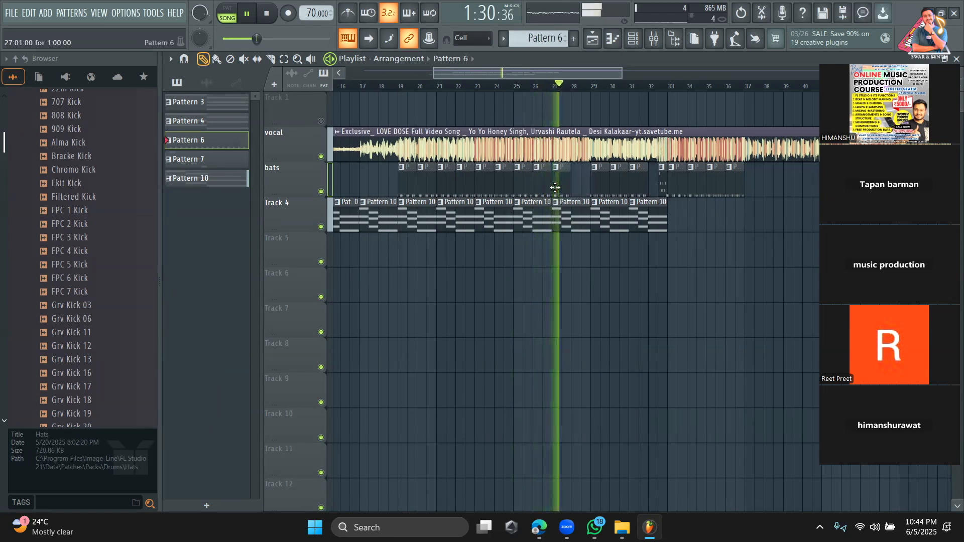
pyautogui.click(576, 193)
pyautogui.rightClick(600, 189)
pyautogui.rightClick(620, 190)
pyautogui.rightClick(639, 191)
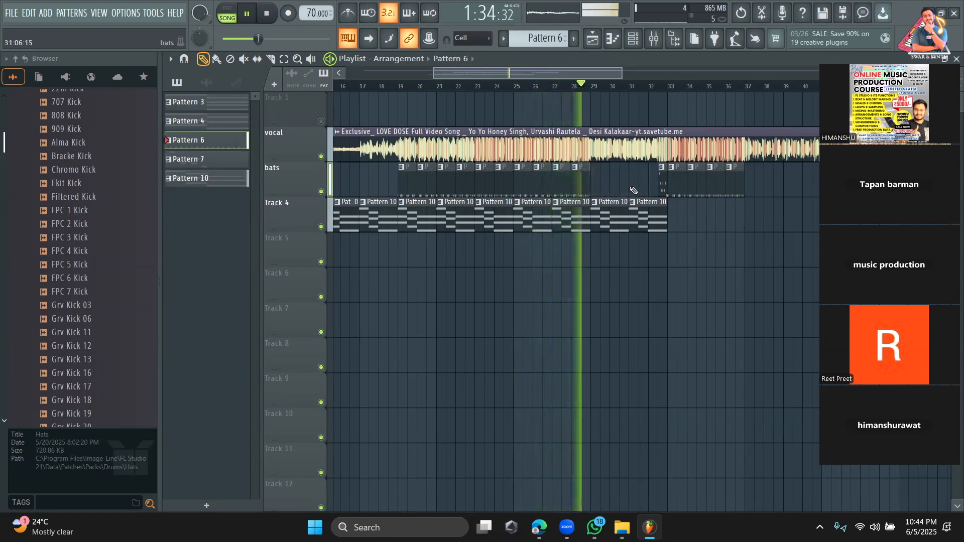
# Extend the Pattern 10 clips on Track 4 to bar 37 and play the song from about bar 28.
pyautogui.moveTo(602, 87); pyautogui.dragTo(681, 96)
pyautogui.click(603, 92)
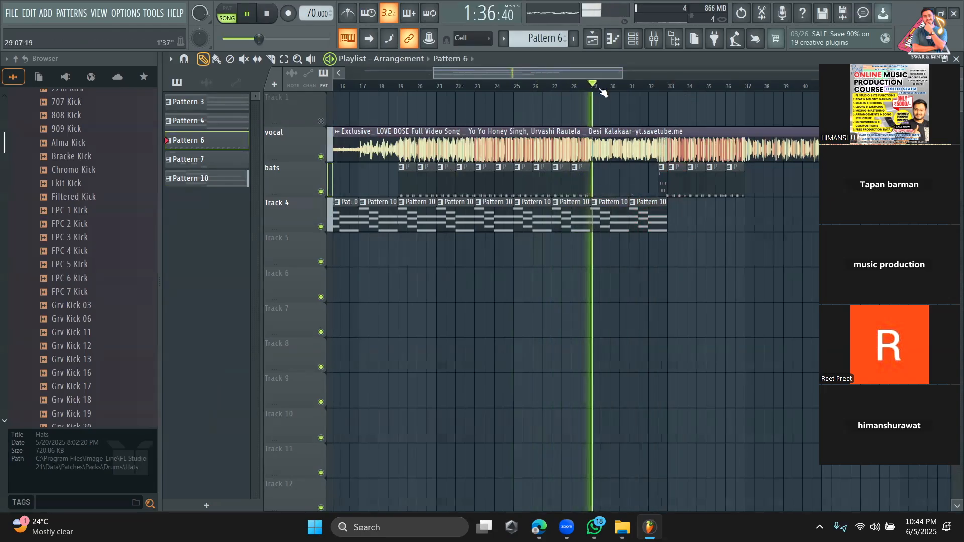
pyautogui.press('space')
pyautogui.moveTo(572, 75); pyautogui.dragTo(553, 70)
pyautogui.moveTo(635, 90); pyautogui.dragTo(629, 129)
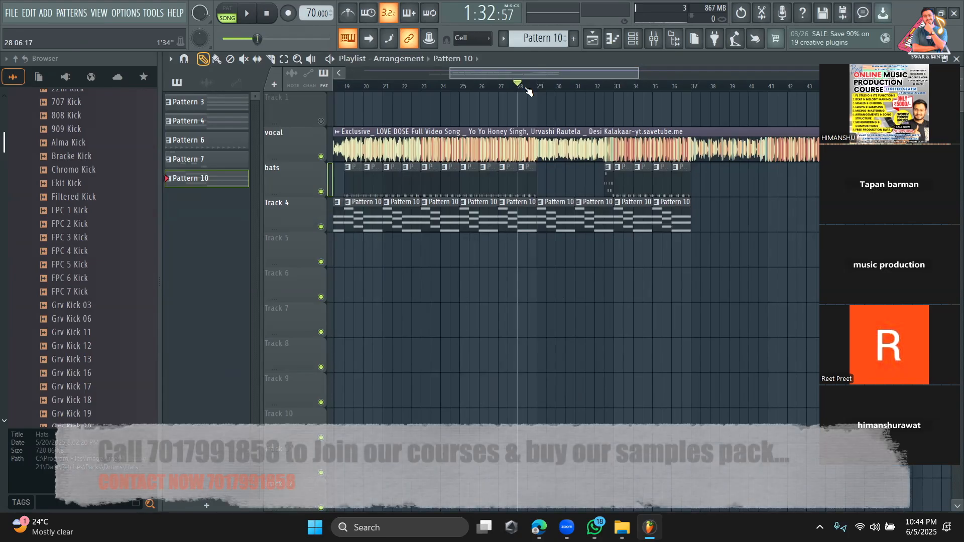
pyautogui.press('space')
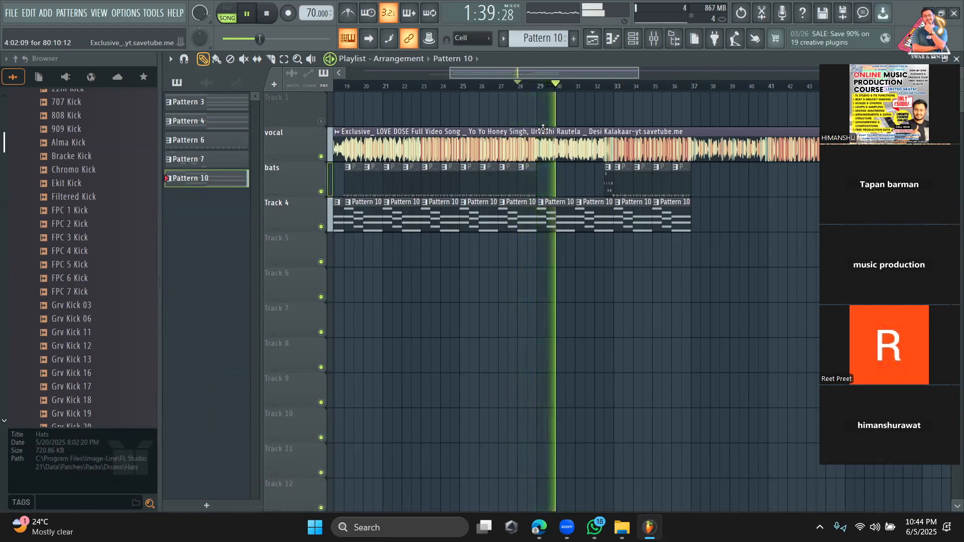
pyautogui.press('space')
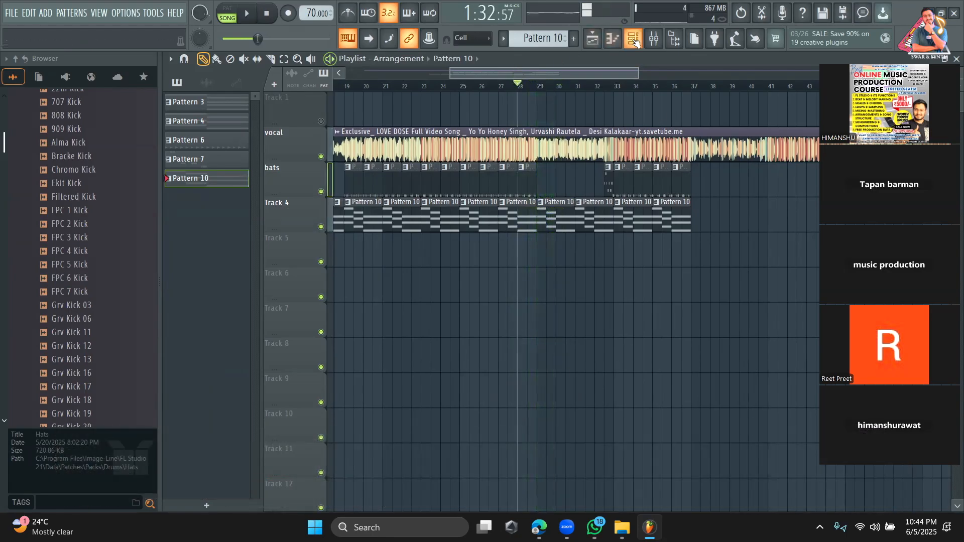
# Copy the Scaler notes from Pattern 10 and paste them into the Strings Section channel in Pattern 12.
pyautogui.click(635, 40)
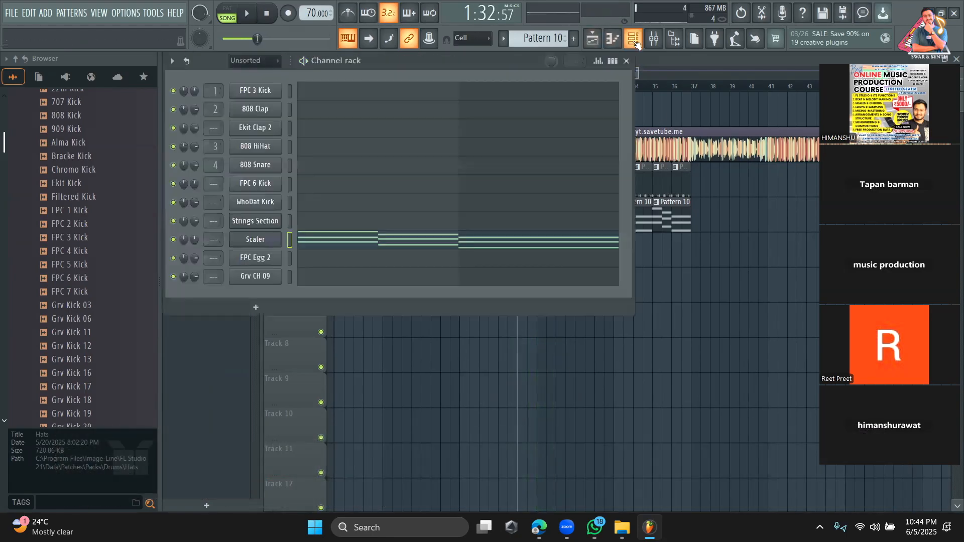
pyautogui.rightClick(277, 247)
pyautogui.click(413, 246)
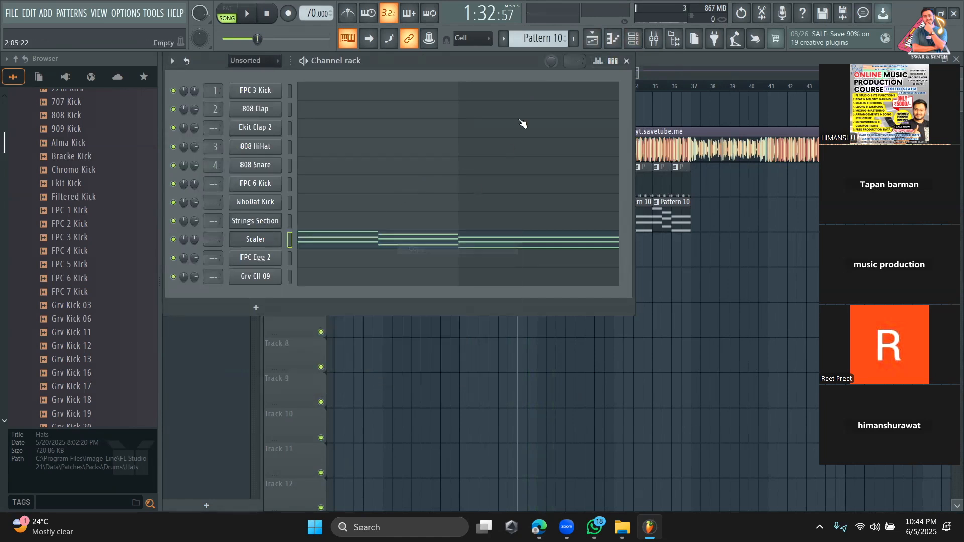
pyautogui.scroll(2, 536, 38)
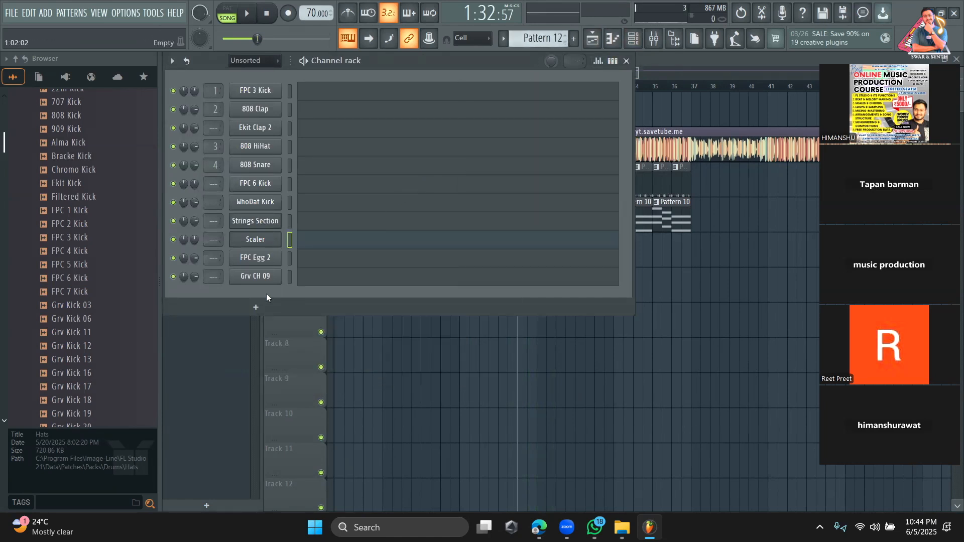
pyautogui.rightClick(262, 238)
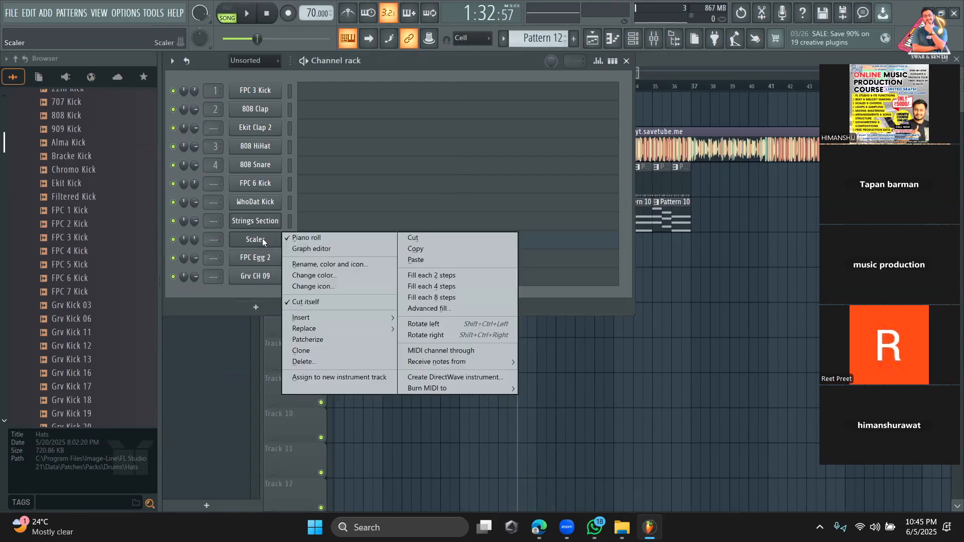
pyautogui.rightClick(260, 220)
pyautogui.click(452, 242)
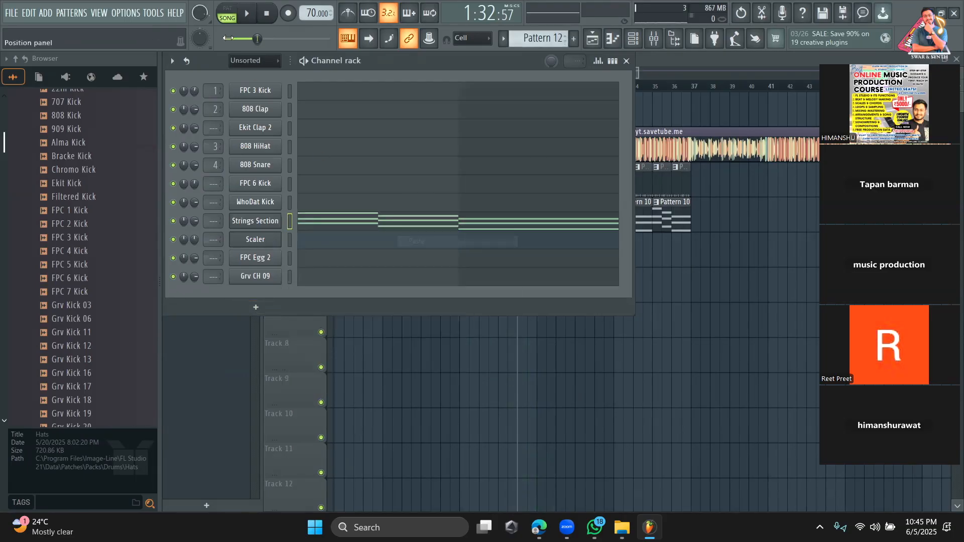
# Route the Strings Section channel to mixer track 12 and select Insert 12 in the mixer.
pyautogui.click(654, 42)
pyautogui.press('space')
pyautogui.click(634, 42)
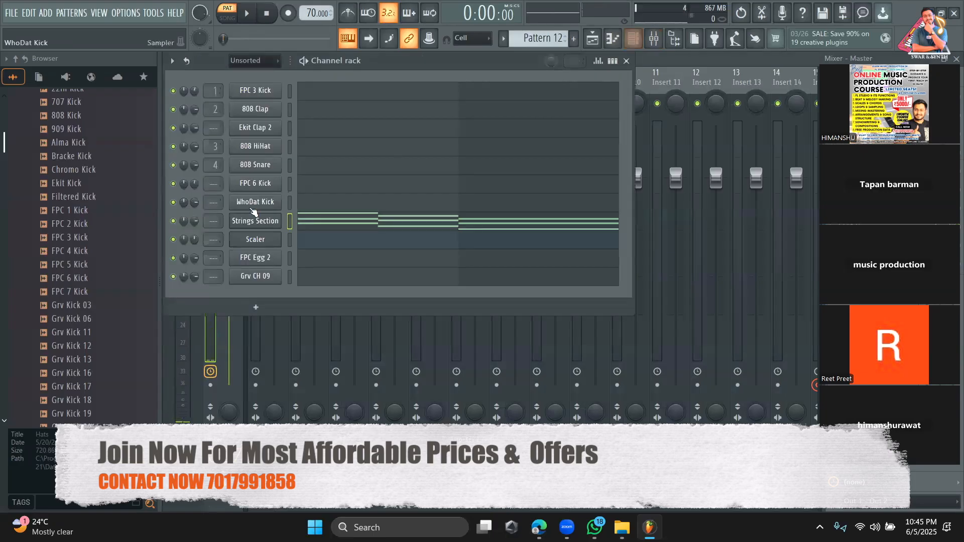
pyautogui.moveTo(215, 221); pyautogui.dragTo(212, 225)
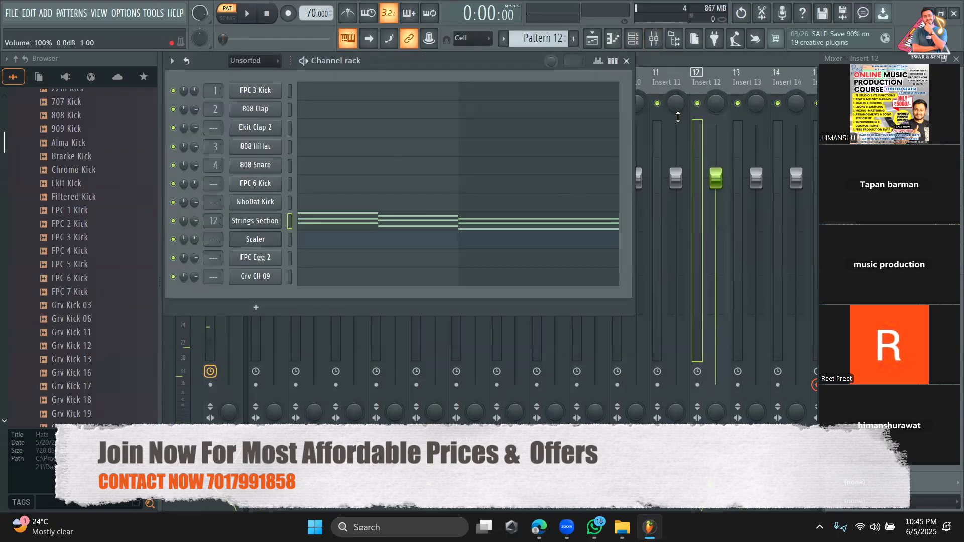
pyautogui.click(707, 83)
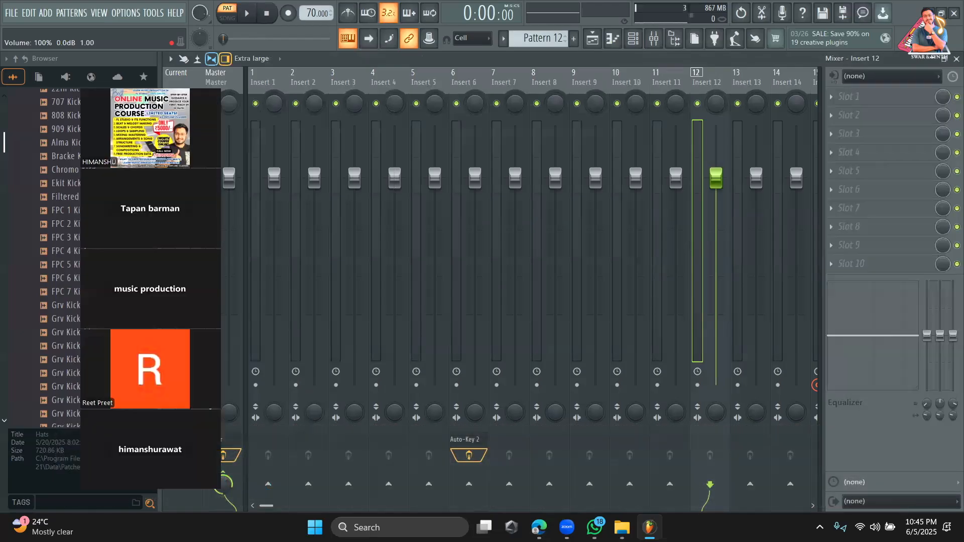
# Load Gross Beat into slot 1 of Insert 12 and move its window aside for playing the strings pattern.
pyautogui.click(877, 95)
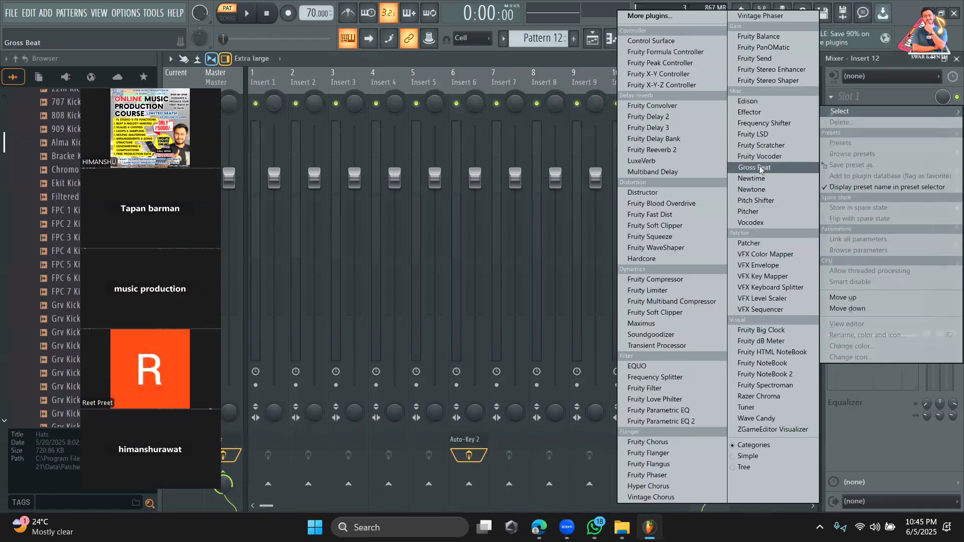
pyautogui.click(760, 168)
pyautogui.moveTo(406, 137); pyautogui.dragTo(628, 118)
pyautogui.press('space')
pyautogui.press('space')
# Try Gross Beat's 1/2, 1/3, 1/8, 1/6 and 1/4 Bt Gate volume slots on the strings pattern.
pyautogui.click(557, 307)
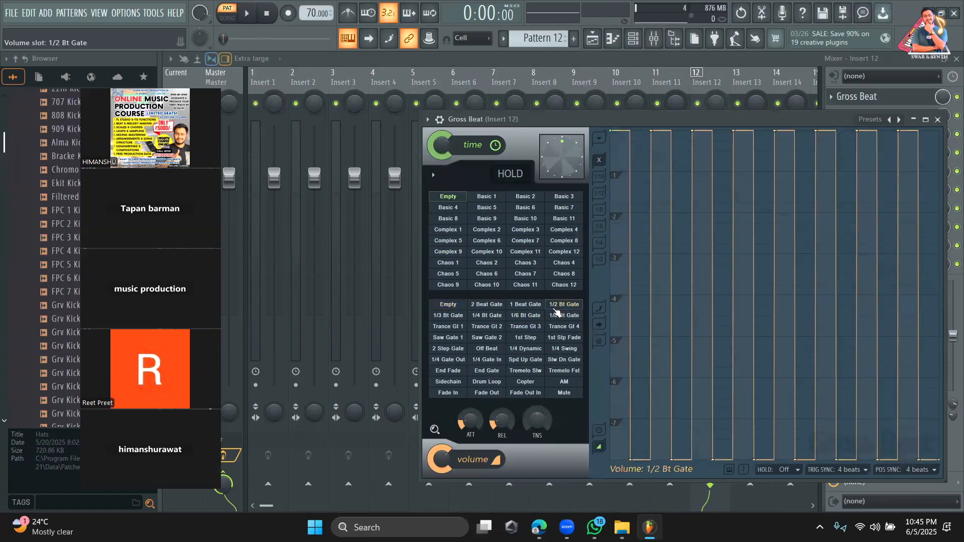
pyautogui.click(493, 318)
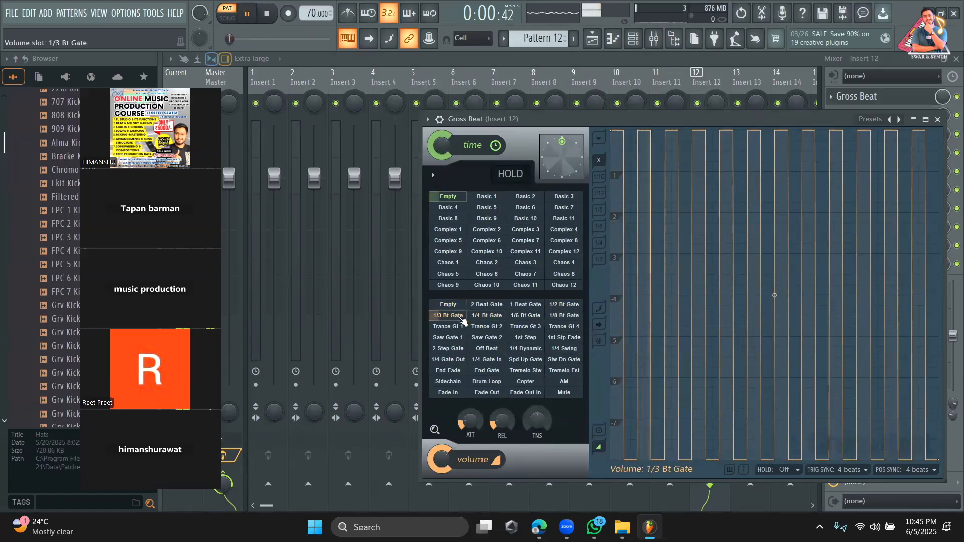
pyautogui.click(570, 318)
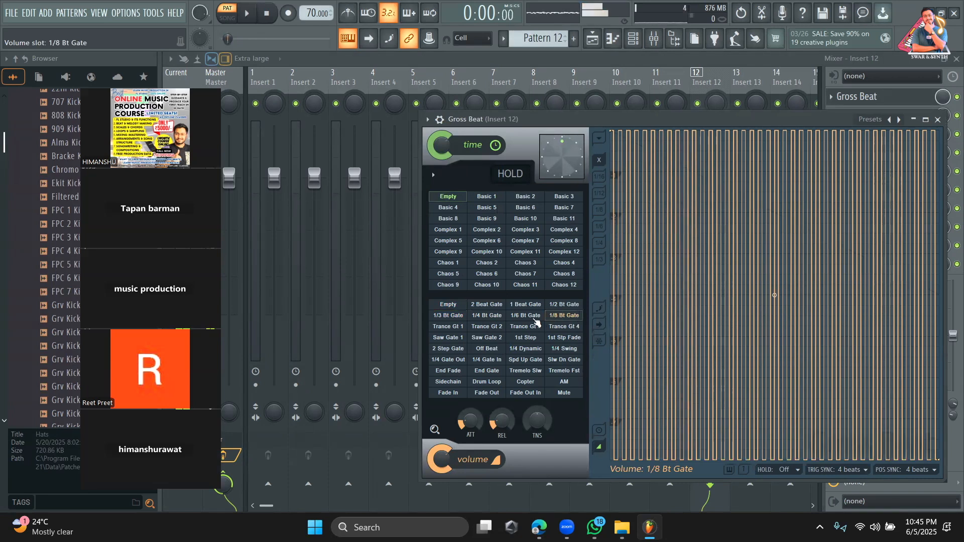
pyautogui.click(522, 319)
pyautogui.press('space')
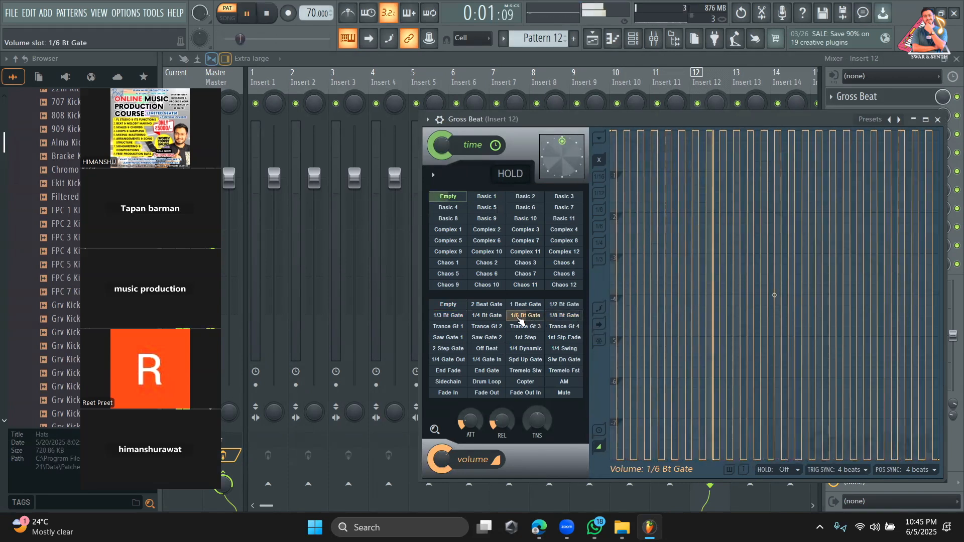
pyautogui.click(486, 316)
pyautogui.press('space')
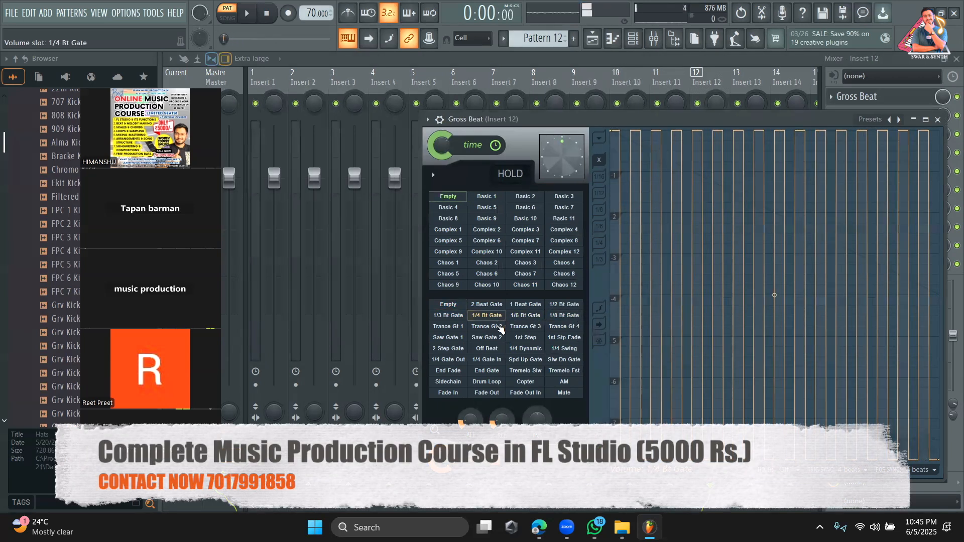
# Audition the Trance Gt 3, Trance Gt 2 and Trance Gt 4 volume slots on the strings.
pyautogui.click(522, 327)
pyautogui.press('space')
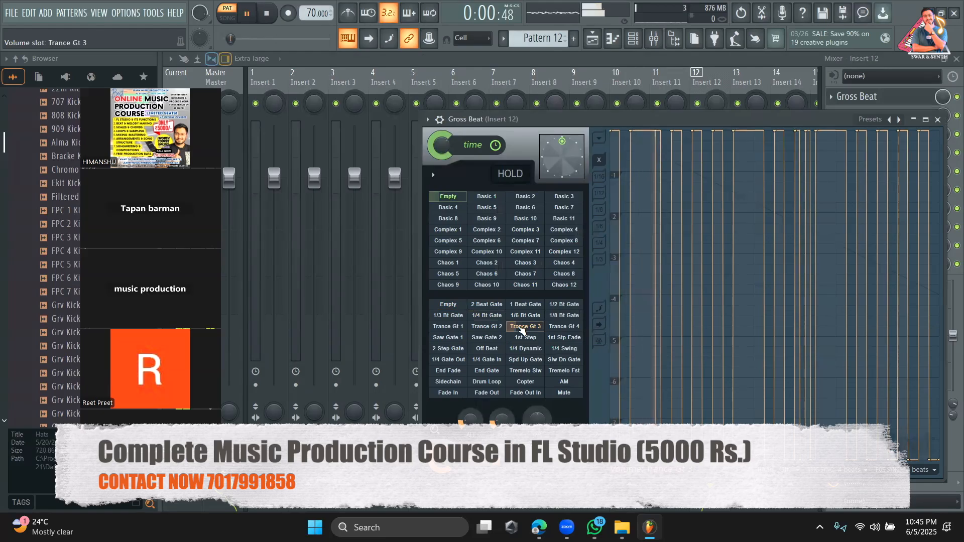
pyautogui.click(483, 328)
pyautogui.press('space')
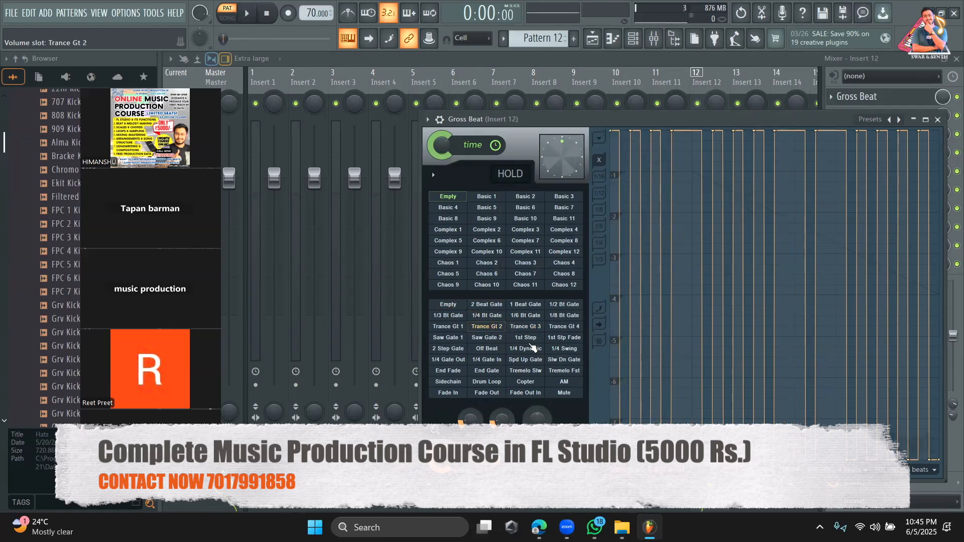
pyautogui.click(562, 327)
pyautogui.press('space')
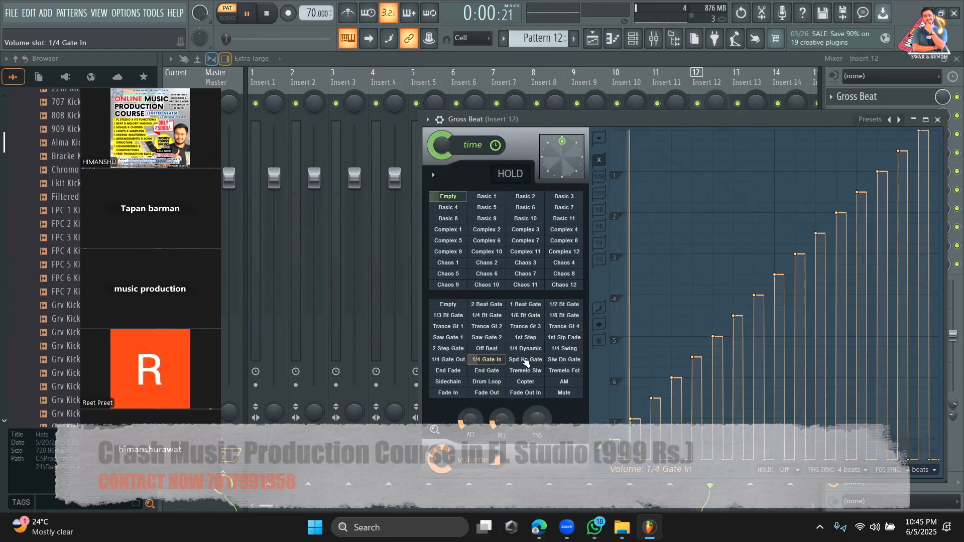
# Audition the 2 Step Gate and 1/4 Gate Out volume slots on the strings.
pyautogui.click(448, 349)
pyautogui.press('space')
pyautogui.click(460, 360)
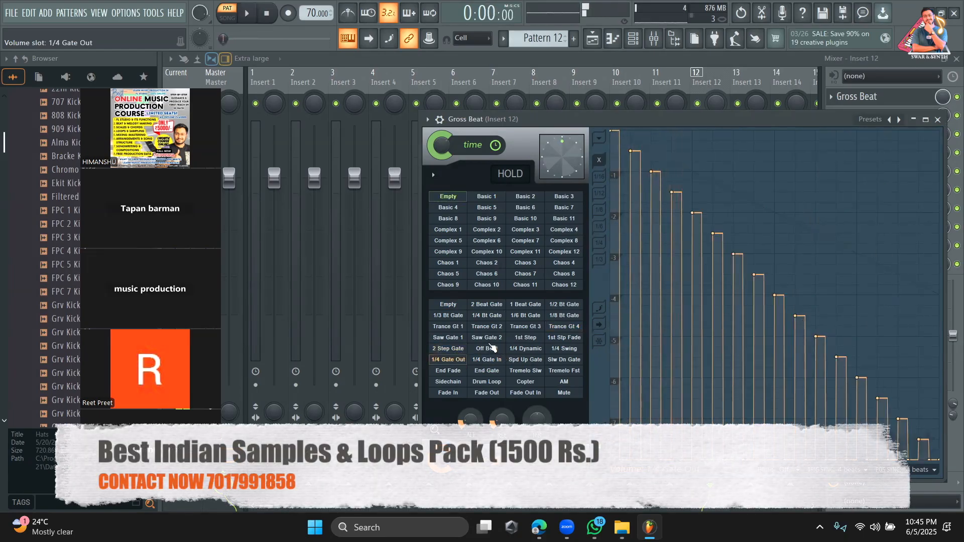
# Compare the Trance Gt 4 volume slot with the 1/8, 1/6 and 1/4 Bt Gate slots during playback.
pyautogui.click(555, 326)
pyautogui.click(557, 316)
pyautogui.press('space')
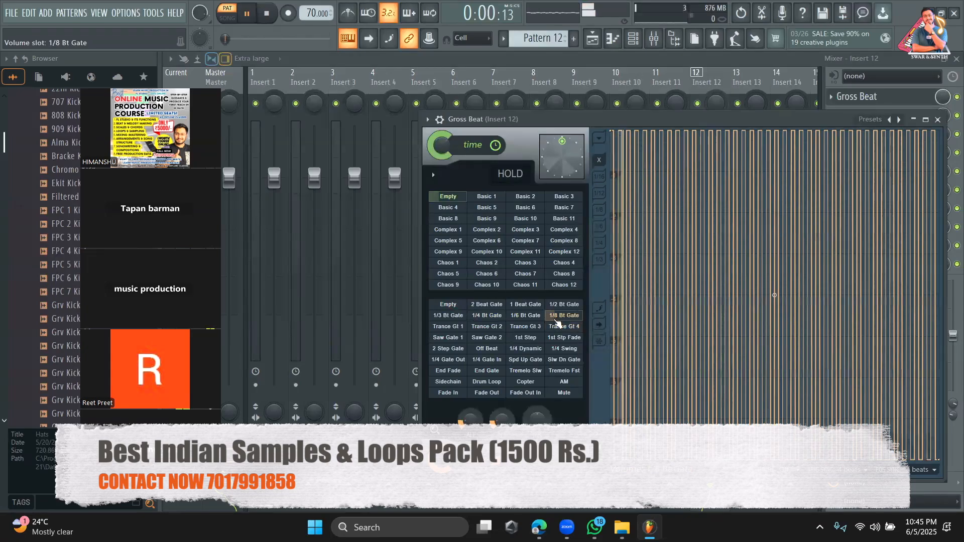
pyautogui.click(525, 316)
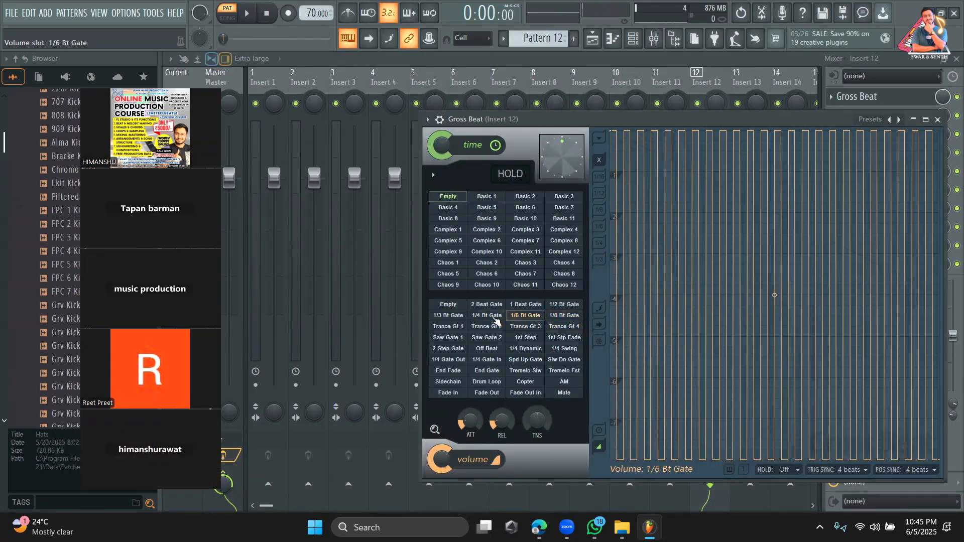
pyautogui.click(495, 316)
pyautogui.press('space')
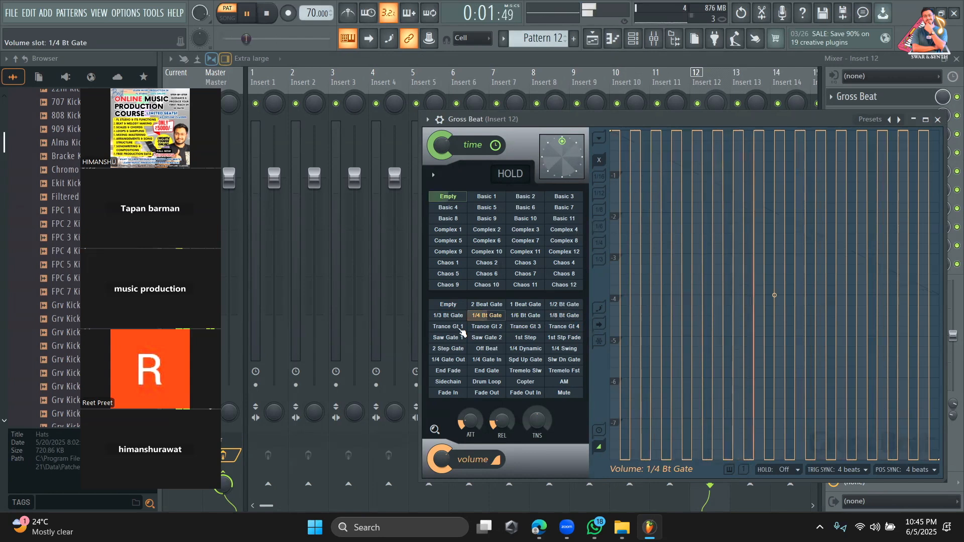
# Apply the Trance Gt 4 volume slot to the strings and return to the playlist arrangement.
pyautogui.click(561, 327)
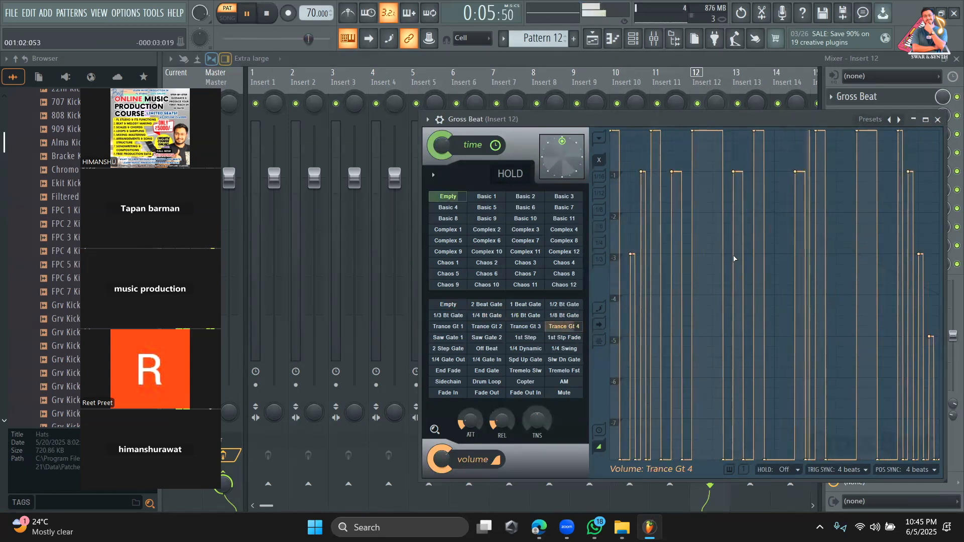
pyautogui.click(595, 39)
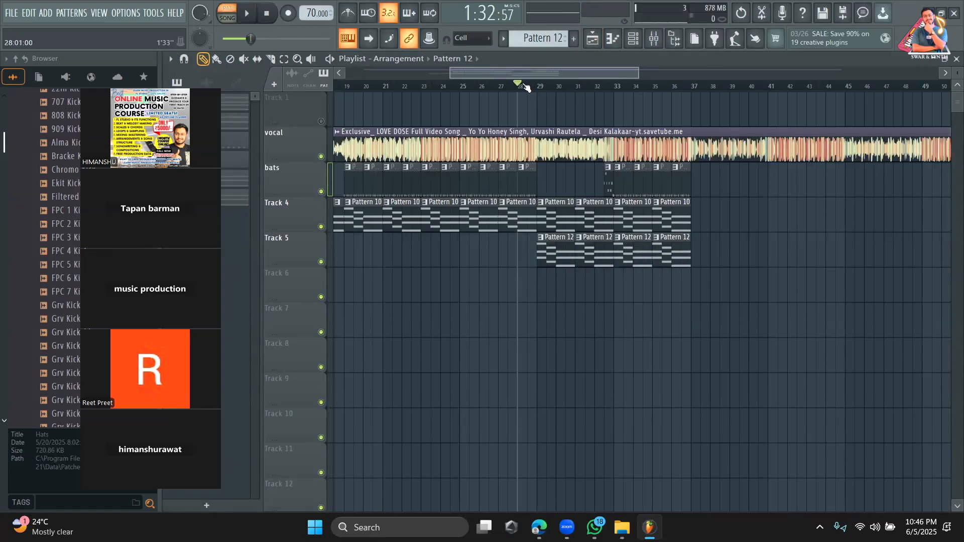
# Lower the Strings Section channel volume to 71% while the arrangement plays.
pyautogui.press('space')
pyautogui.click(634, 38)
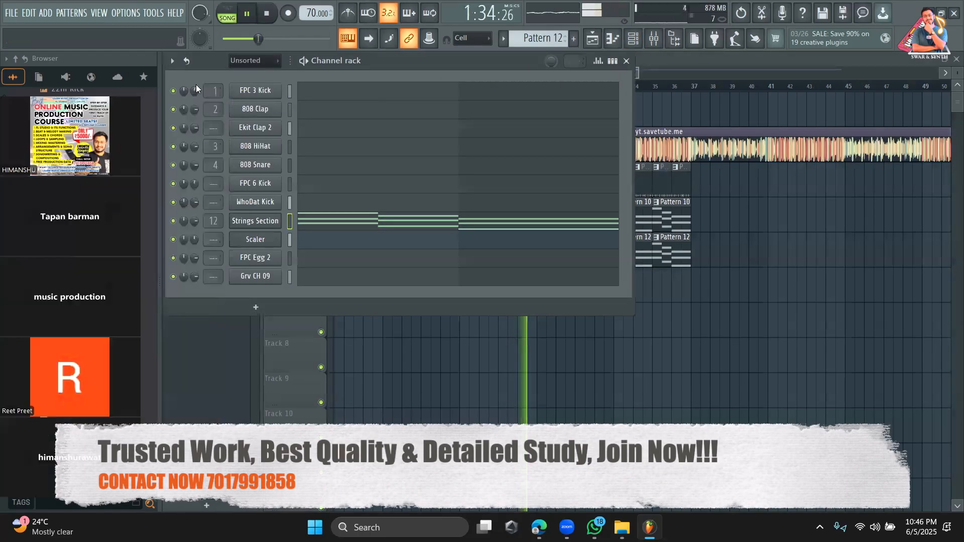
pyautogui.moveTo(545, 44)
pyautogui.mouseDown()
pyautogui.moveTo(545, 54)
pyautogui.moveTo(545, 44)
pyautogui.mouseUp()
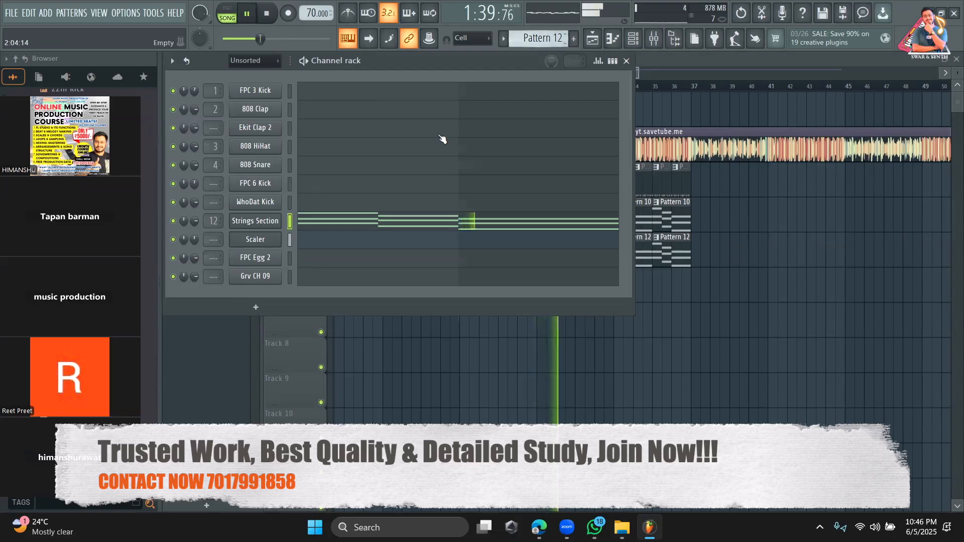
pyautogui.moveTo(194, 221); pyautogui.dragTo(195, 234)
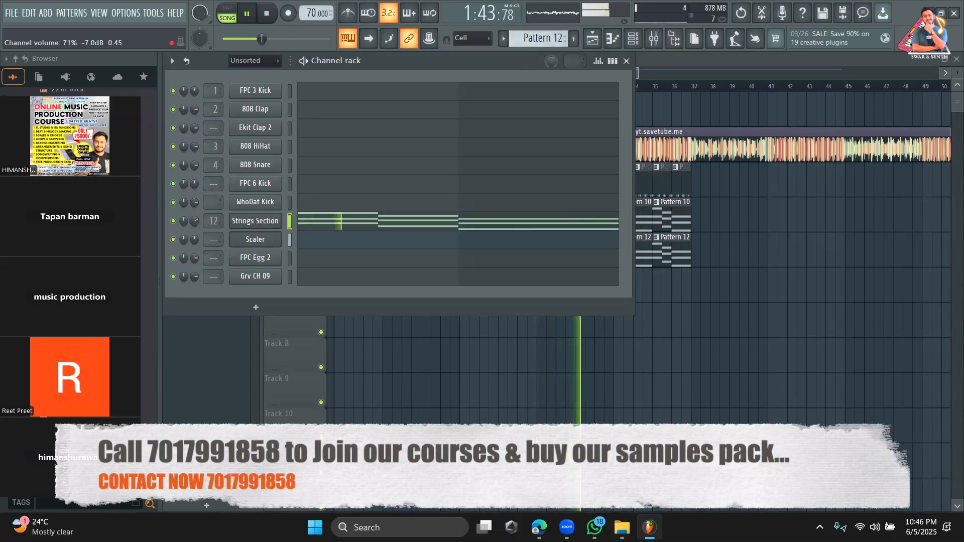
pyautogui.click(237, 397)
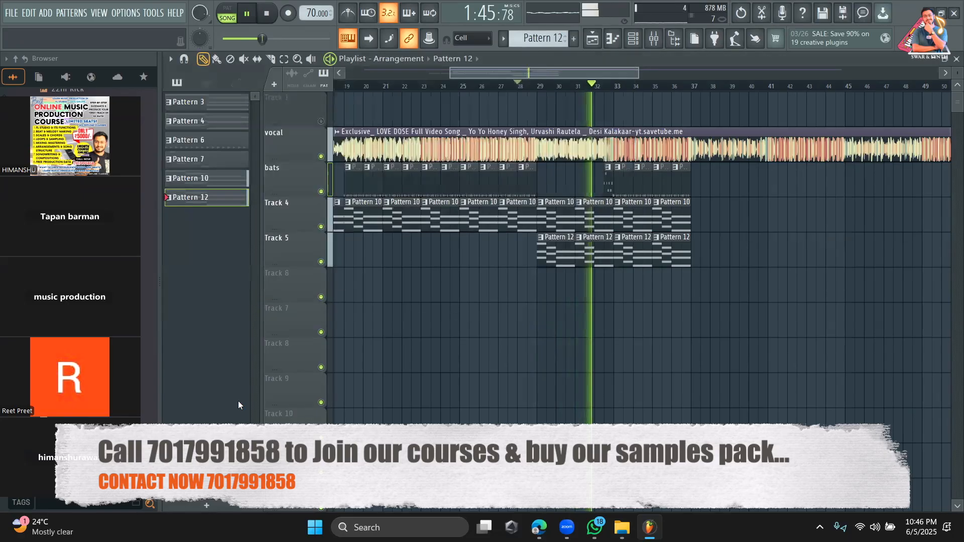
# Try shortening the second Pattern 12 clip on Track 5 before bar 33 while listening to the arrangement.
pyautogui.moveTo(610, 251); pyautogui.dragTo(602, 250)
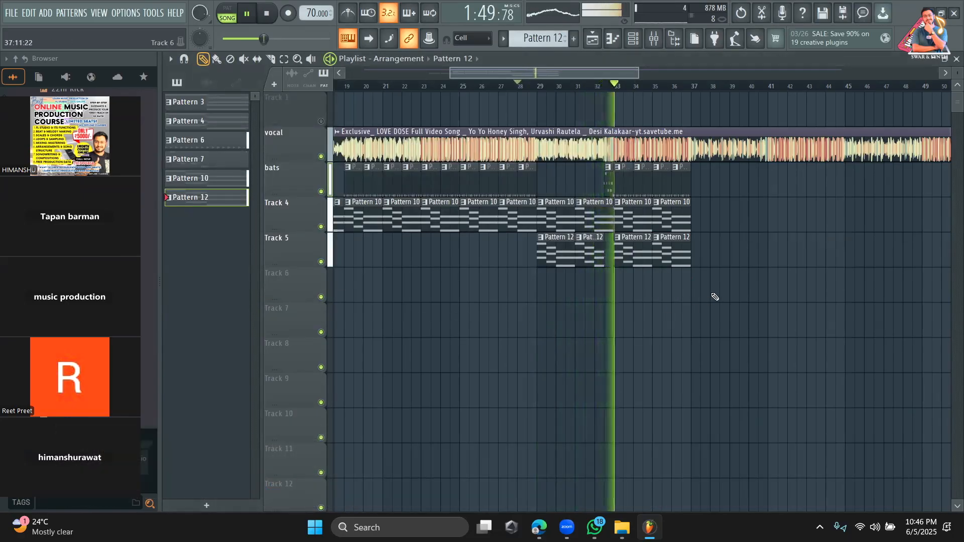
pyautogui.moveTo(609, 259); pyautogui.dragTo(616, 258)
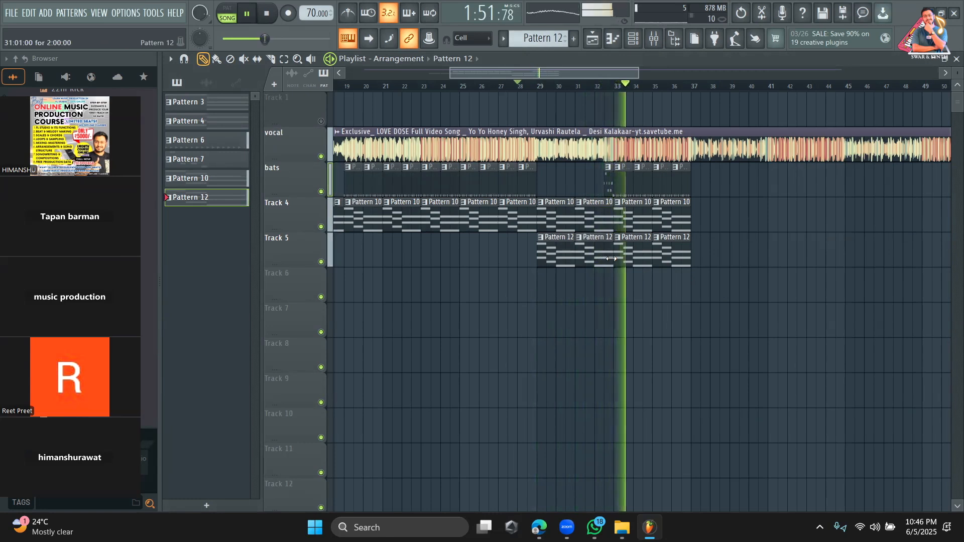
pyautogui.moveTo(575, 72); pyautogui.dragTo(615, 70)
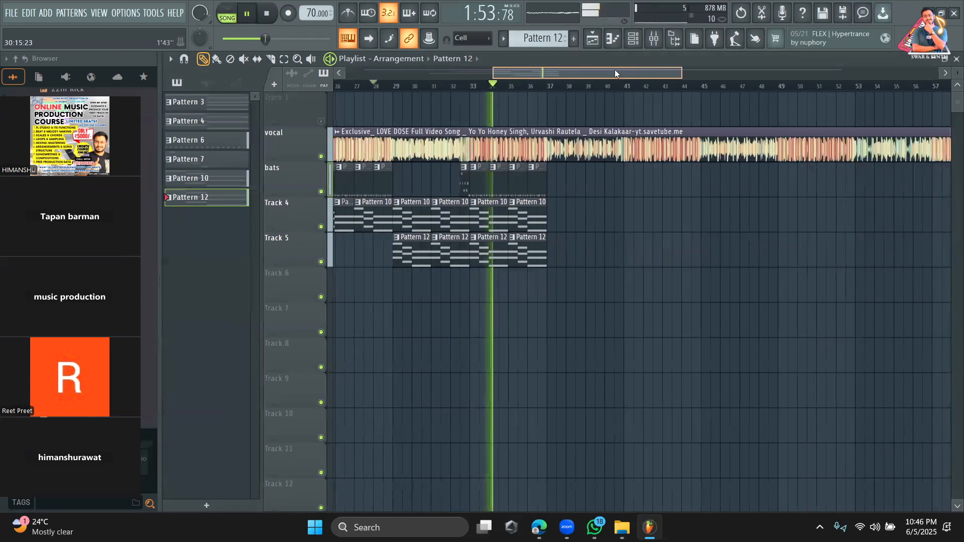
pyautogui.hscroll(-6, 609, 271)
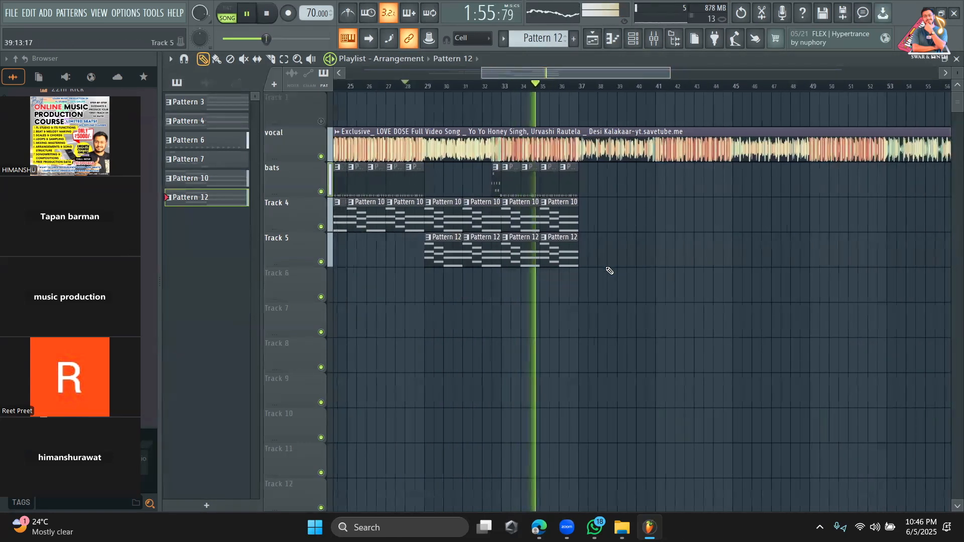
pyautogui.hscroll(-6, 680, 293)
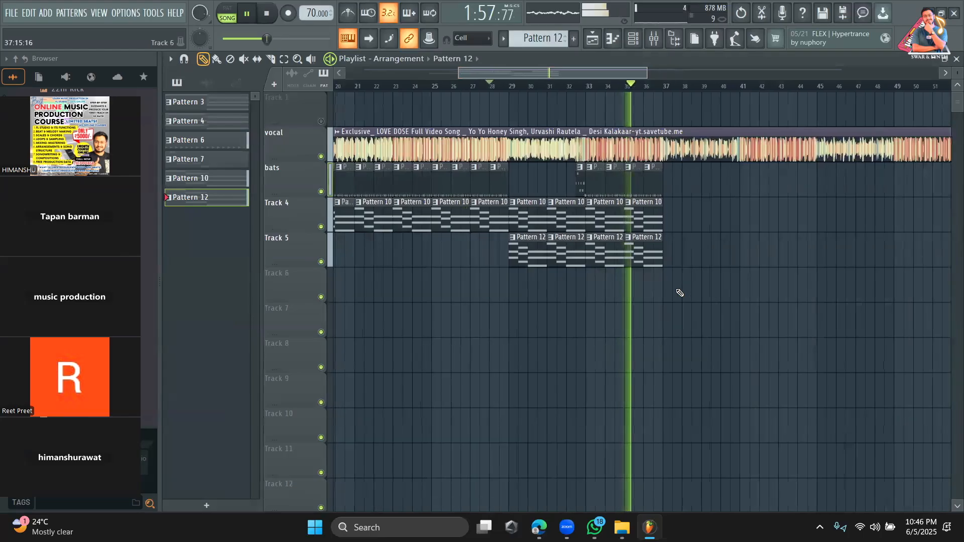
pyautogui.press('space')
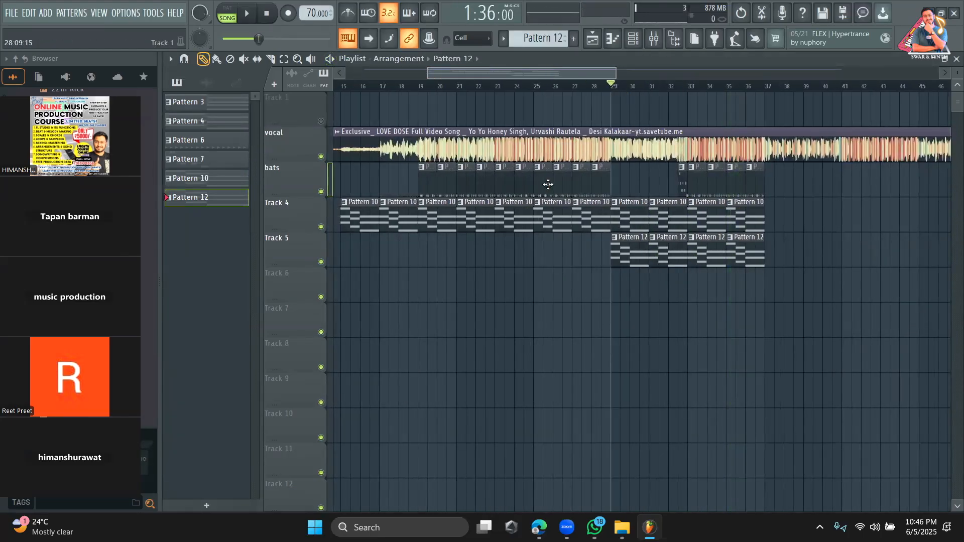
# Solo Track 5 and audition the gated strings from bar 29 with the mixer displayed.
pyautogui.rightClick(322, 262)
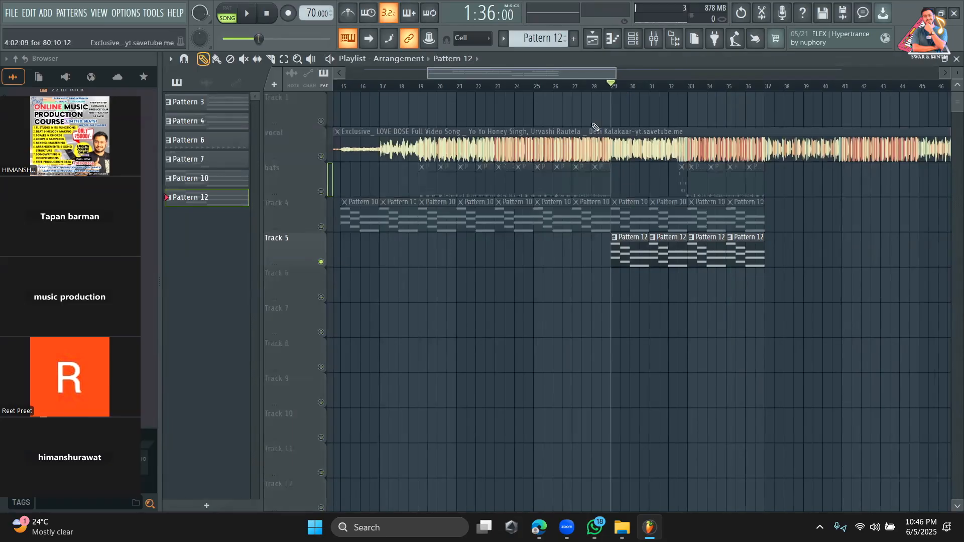
pyautogui.moveTo(579, 71); pyautogui.dragTo(632, 73)
pyautogui.press('space')
pyautogui.click(654, 40)
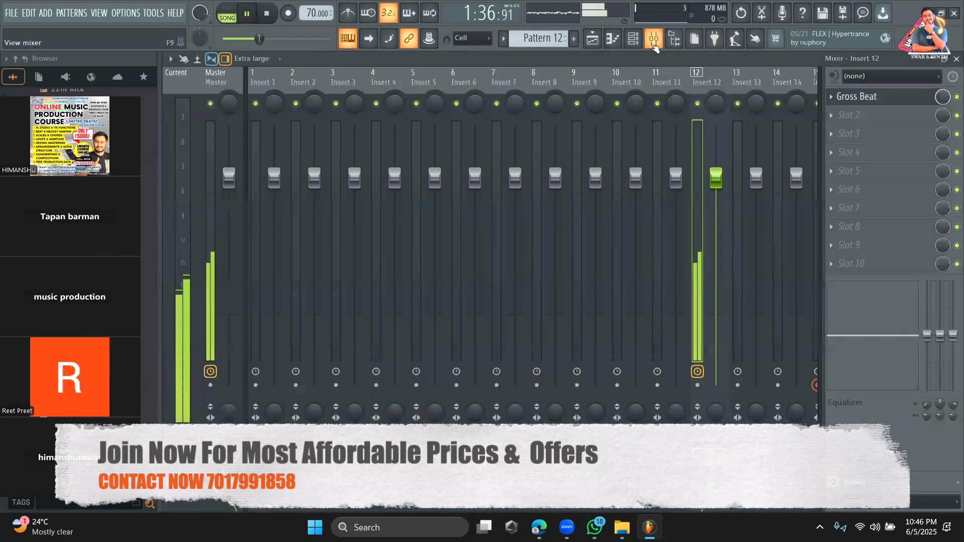
pyautogui.press('space')
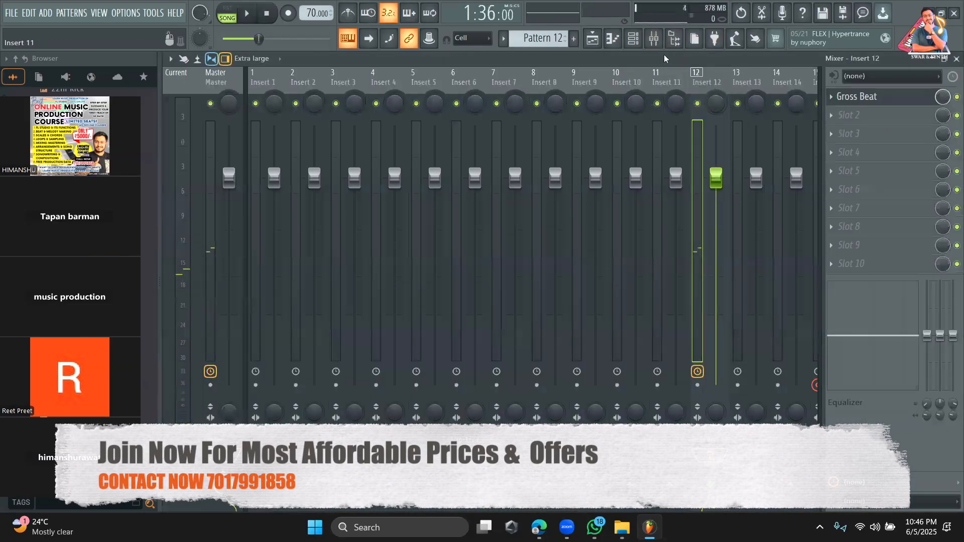
# Bypass the existing Gross Beat on the strings' Insert 12 and add a second Gross Beat in slot 2.
pyautogui.click(634, 40)
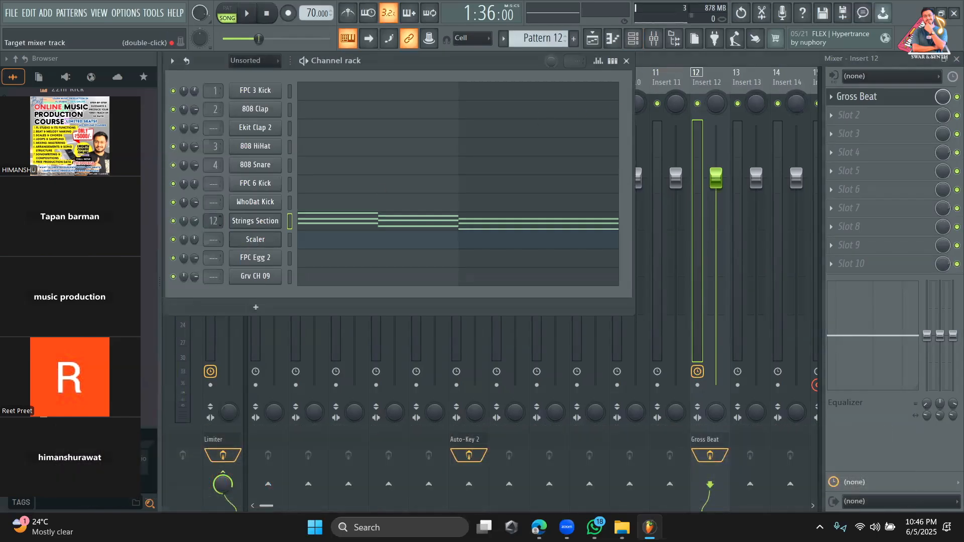
pyautogui.moveTo(213, 221); pyautogui.dragTo(214, 220)
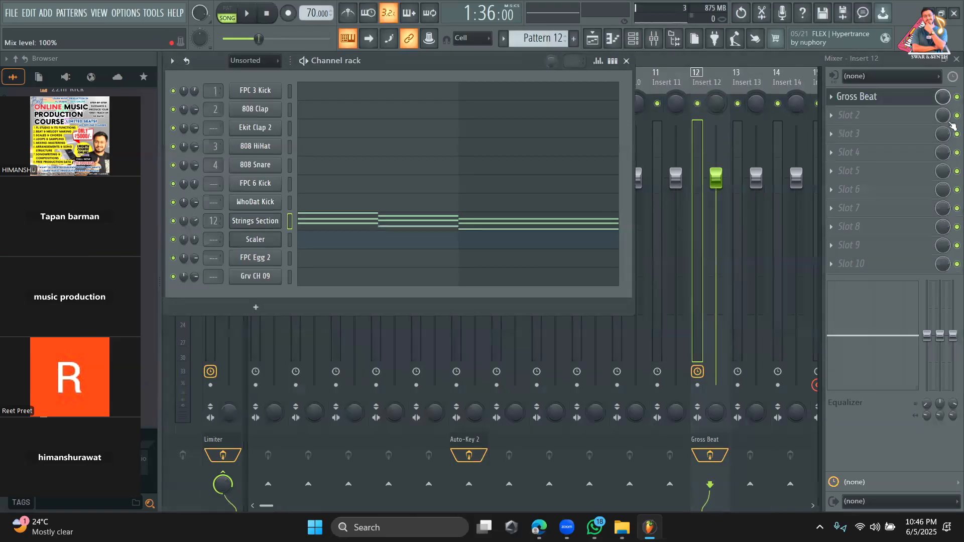
pyautogui.click(956, 97)
pyautogui.click(865, 116)
pyautogui.click(765, 167)
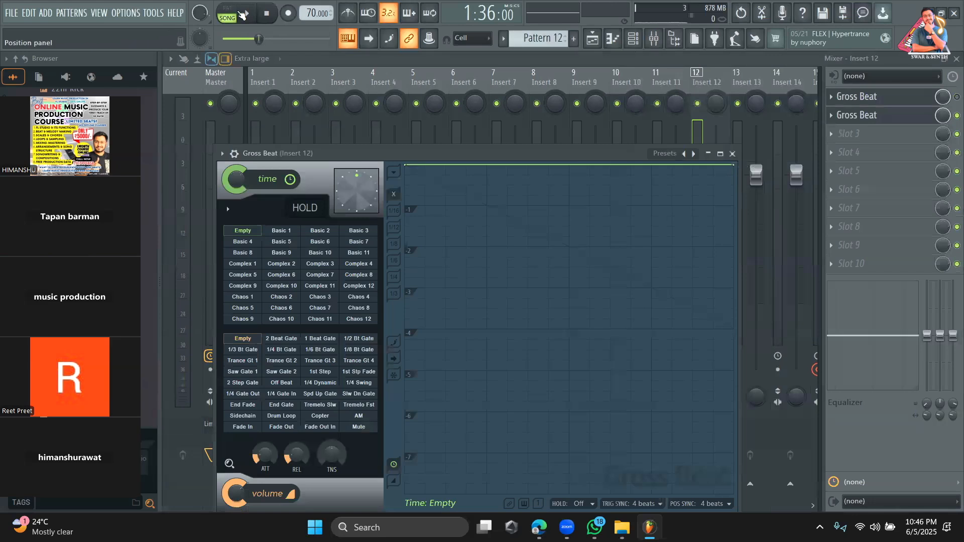
# Play Pattern 12 with the empty Gross Beat volume slot and compare it with the 1/4 Bt Gate slot.
pyautogui.press('space')
pyautogui.moveTo(426, 151); pyautogui.dragTo(457, 146)
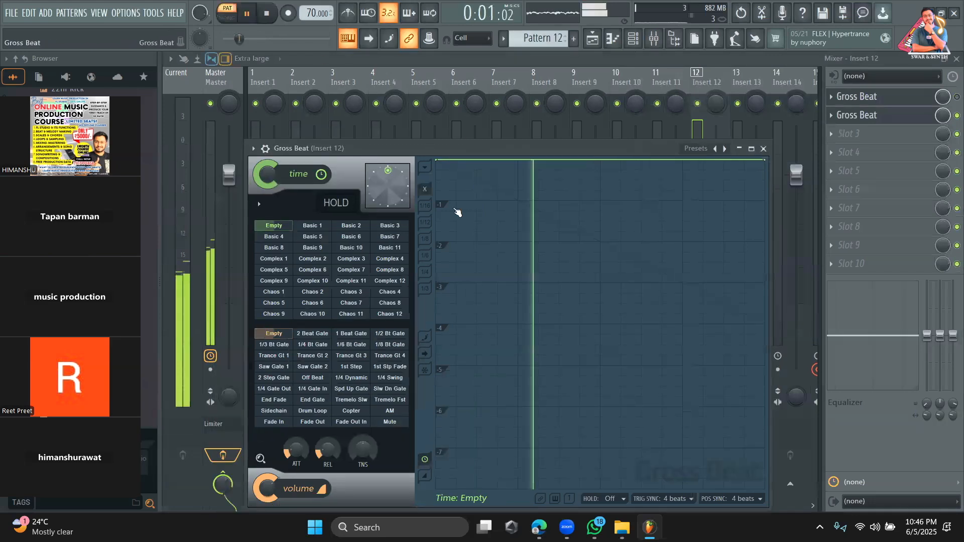
pyautogui.press('space')
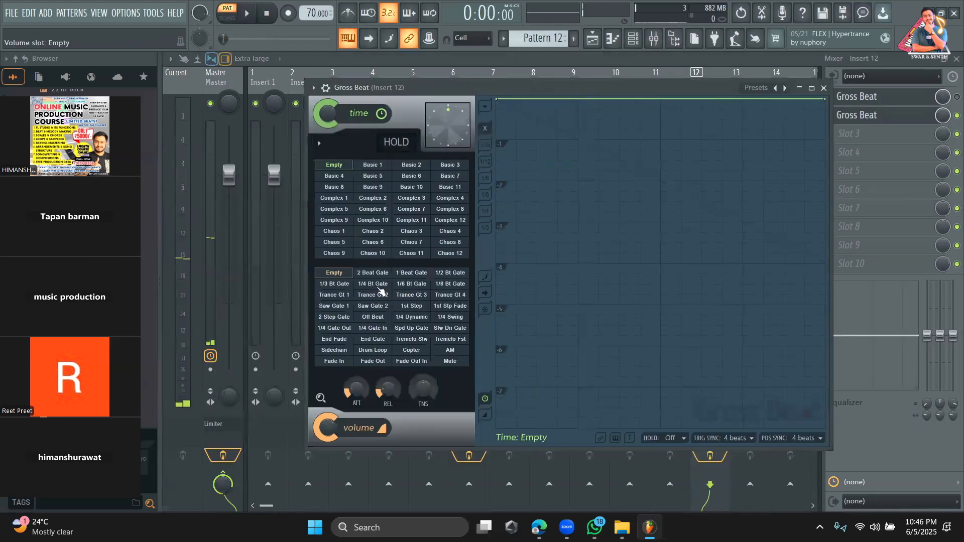
pyautogui.click(375, 284)
pyautogui.press('space')
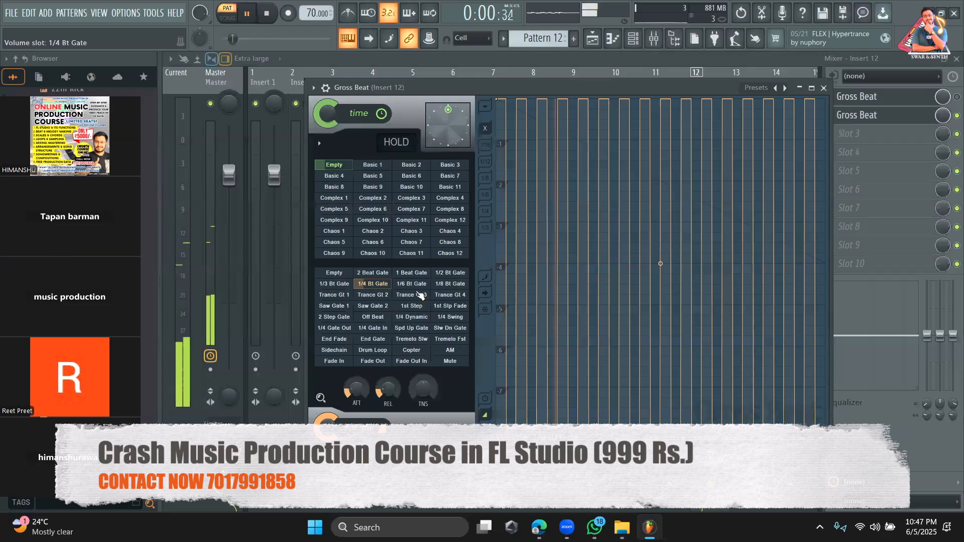
# Audition the Trance Gt 3 and Trance Gt 4 volume slots on Pattern 12 and close Gross Beat.
pyautogui.click(420, 295)
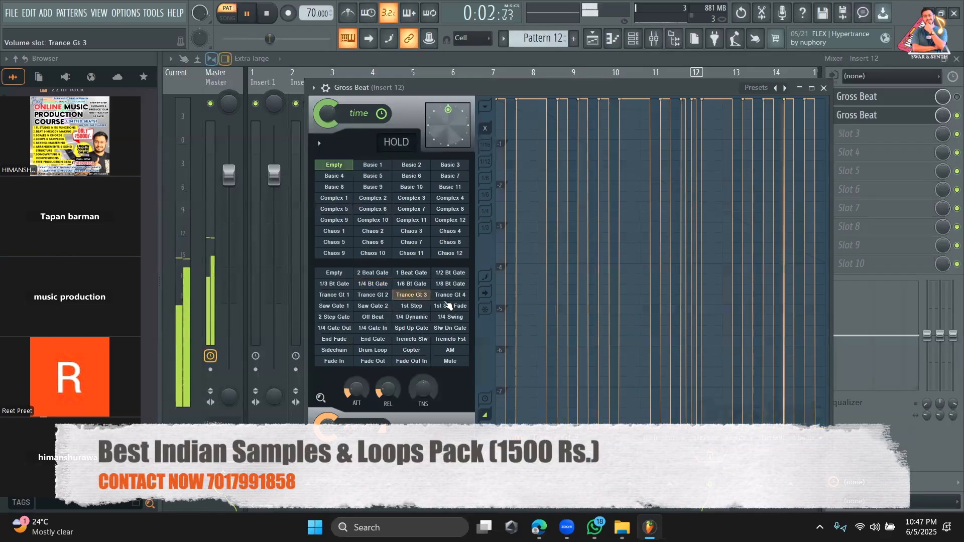
pyautogui.click(449, 304)
pyautogui.click(447, 297)
pyautogui.press('space')
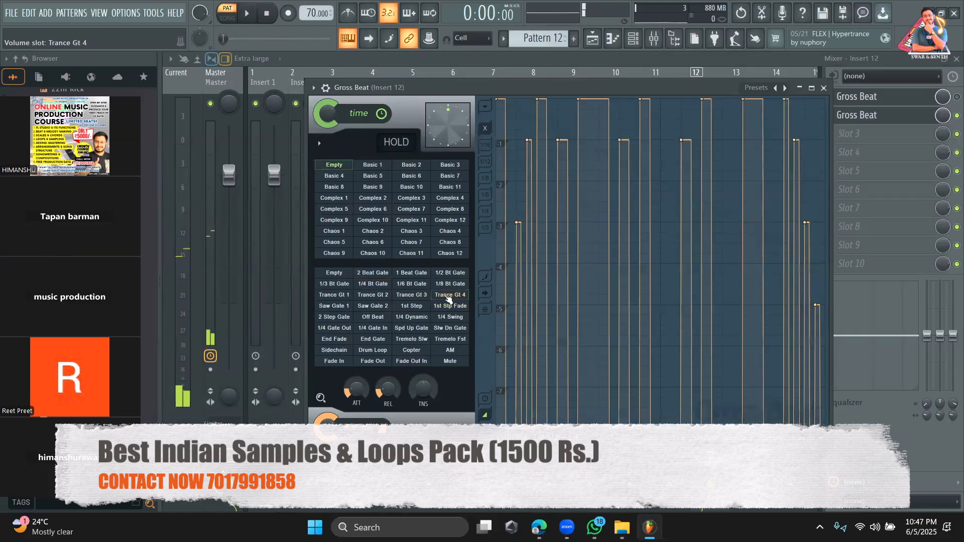
pyautogui.press('space')
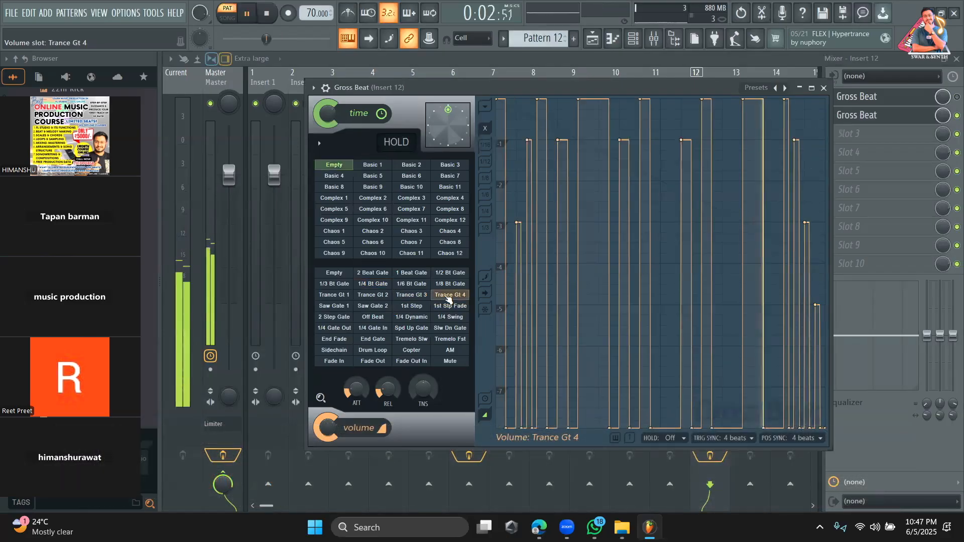
pyautogui.press('space')
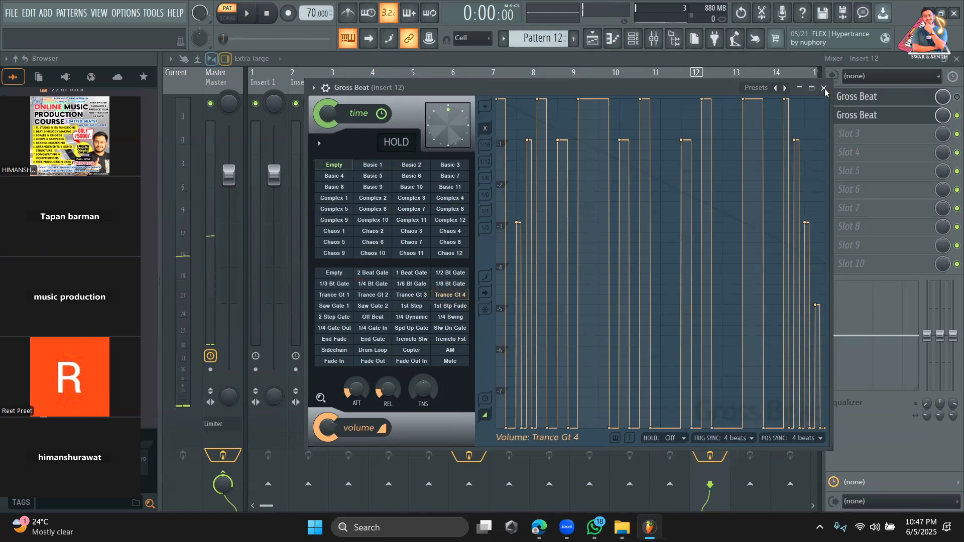
pyautogui.press('Escape')
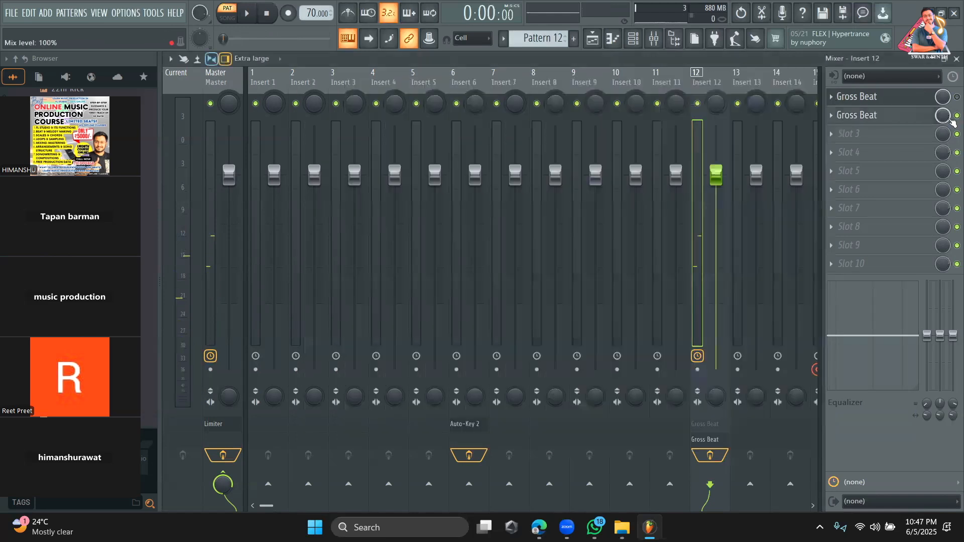
# Delete both Gross Beat instances from slots 2 and 1 of Insert 12.
pyautogui.click(832, 117)
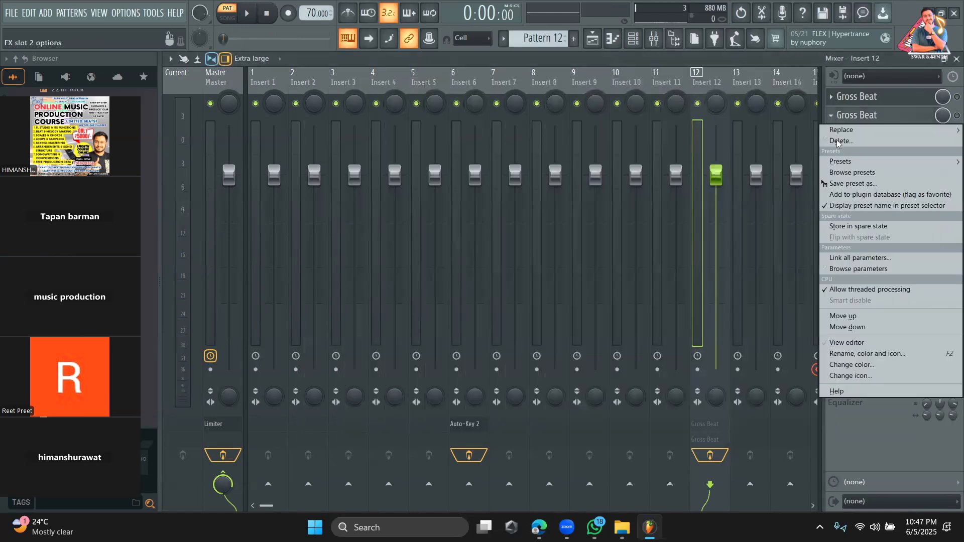
pyautogui.click(838, 140)
pyautogui.click(834, 97)
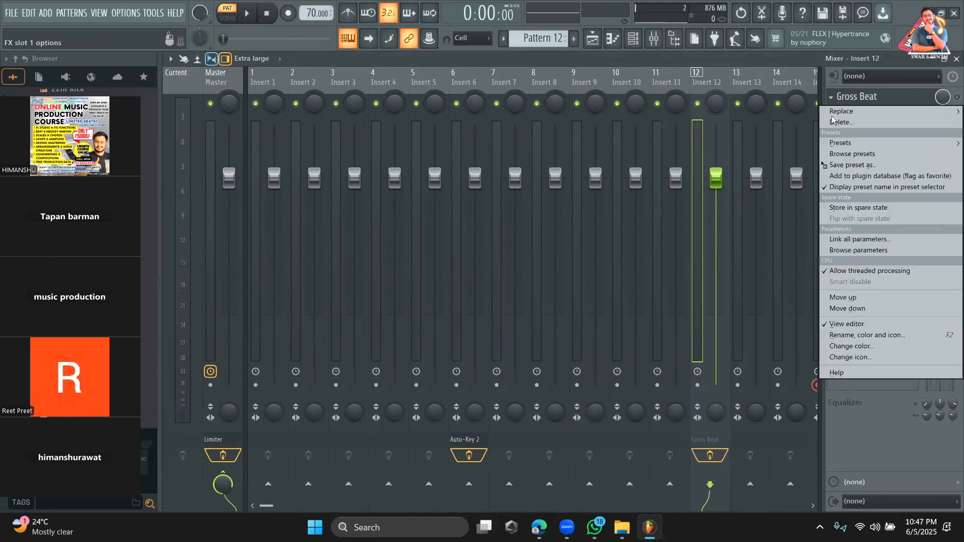
pyautogui.click(832, 123)
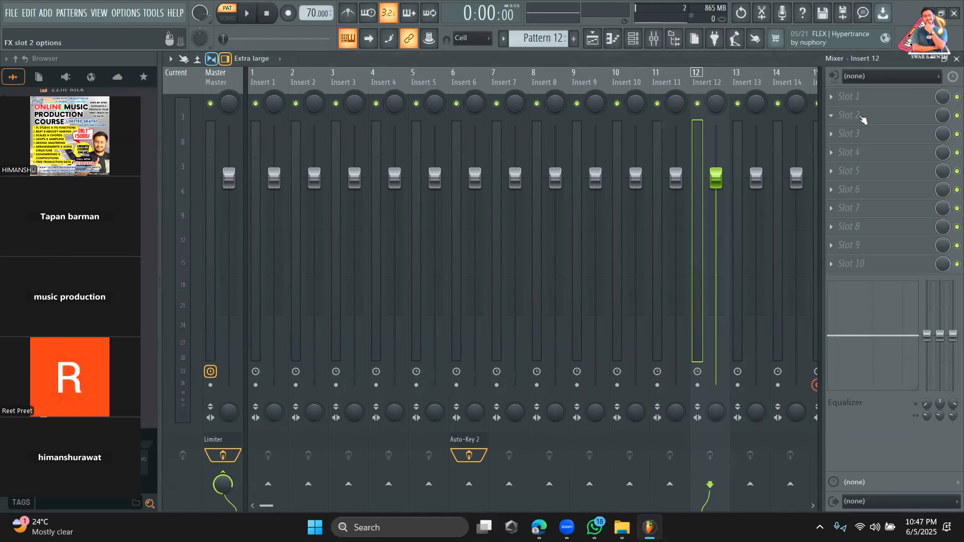
# Listen to the strings without effects and check the Strings Section channel's routing to Insert 12.
pyautogui.press('space')
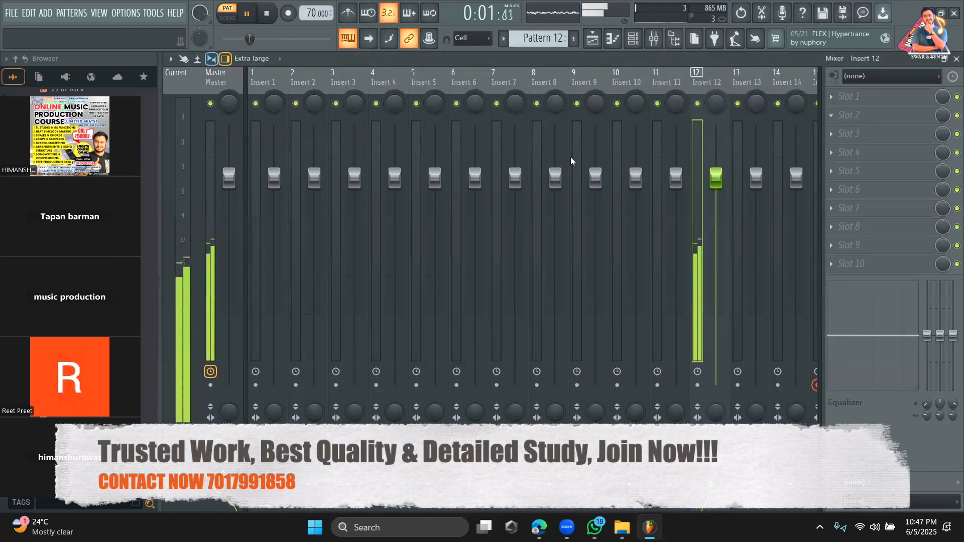
pyautogui.press('space')
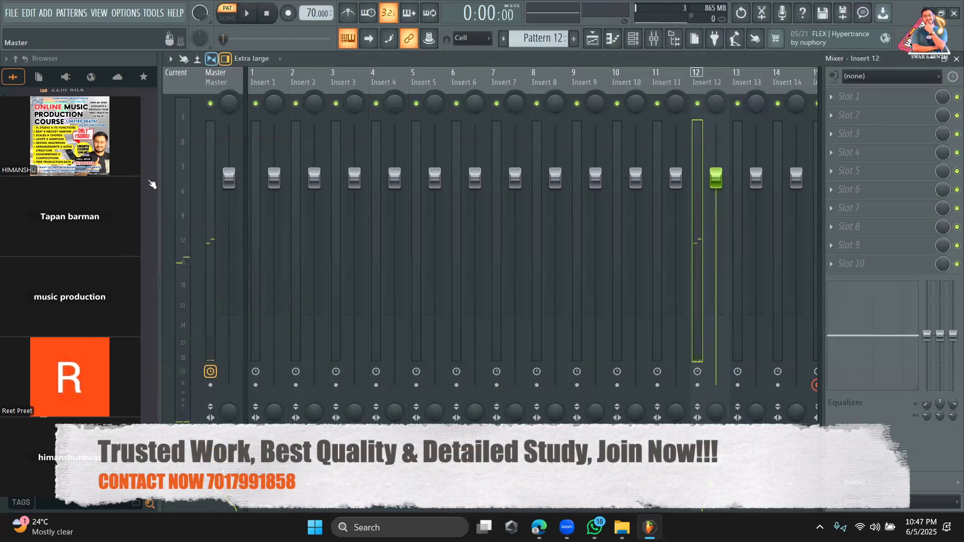
pyautogui.moveTo(126, 184); pyautogui.dragTo(151, 177)
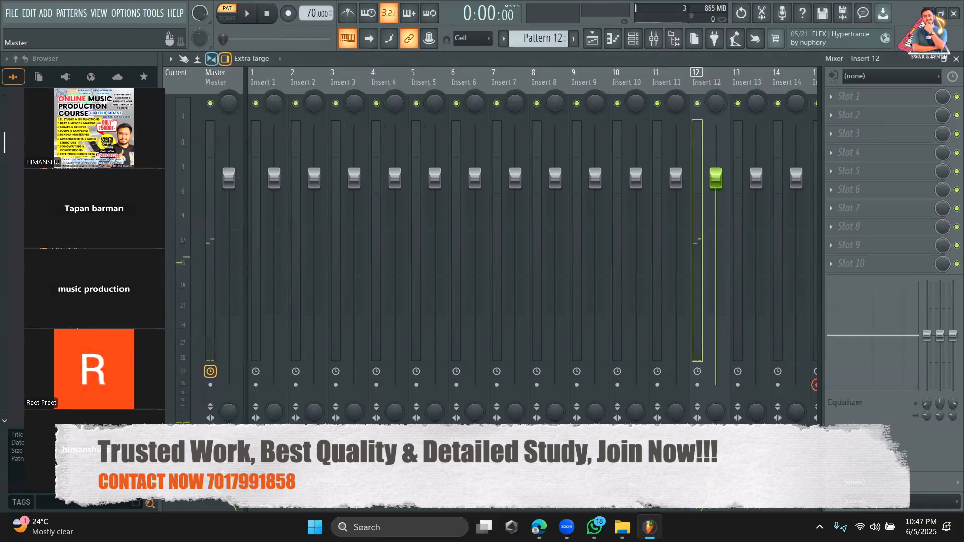
pyautogui.moveTo(159, 188); pyautogui.dragTo(142, 180)
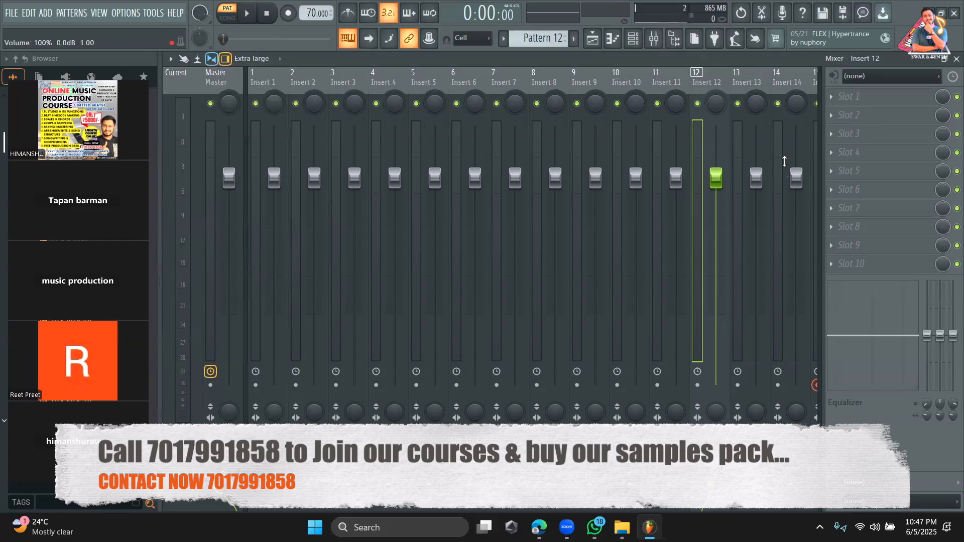
pyautogui.click(637, 44)
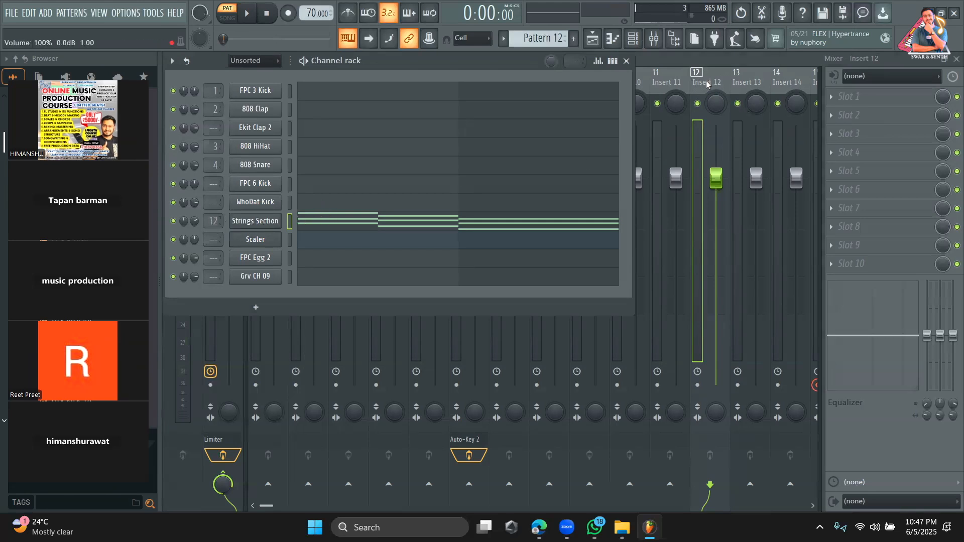
pyautogui.click(719, 112)
pyautogui.press('space')
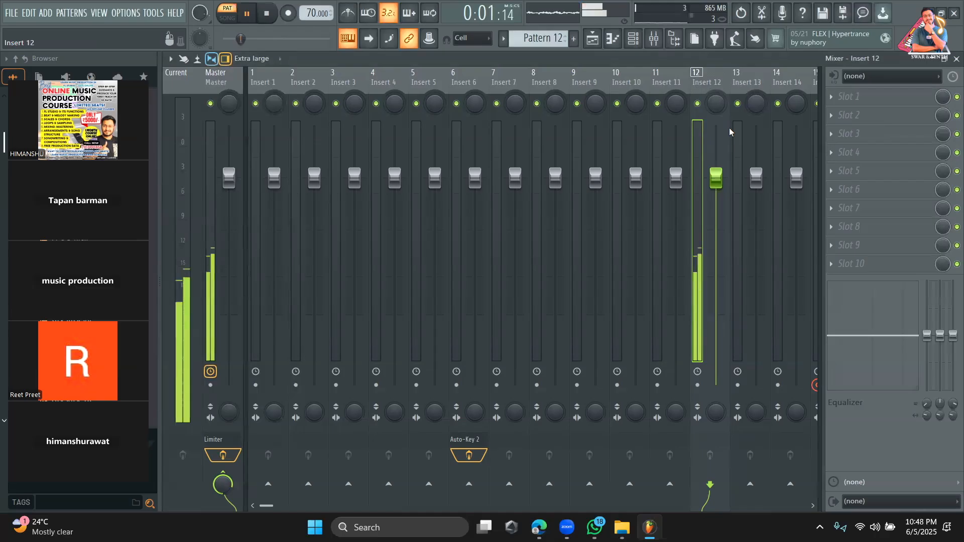
pyautogui.press('space')
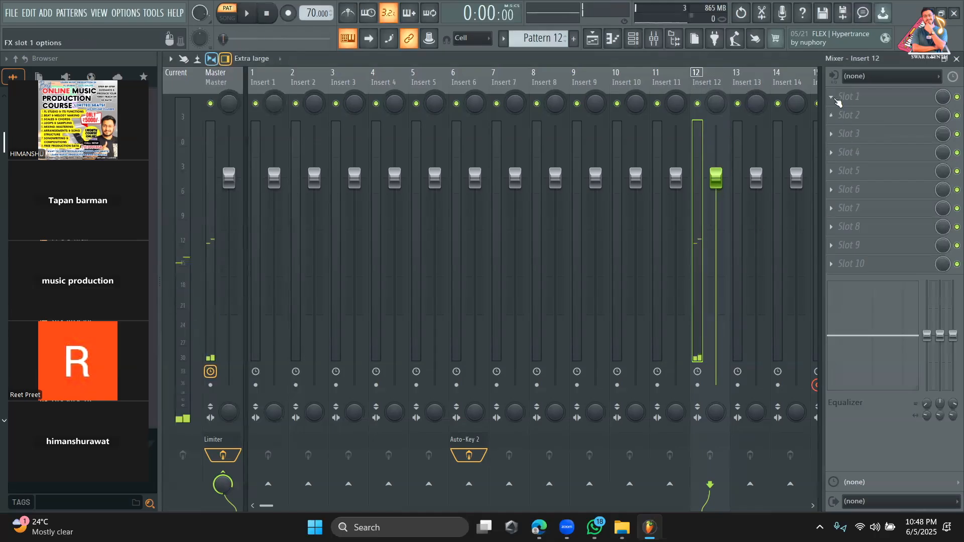
# Load Gross Beat into slot 1 of Insert 12 and delete it again.
pyautogui.click(834, 102)
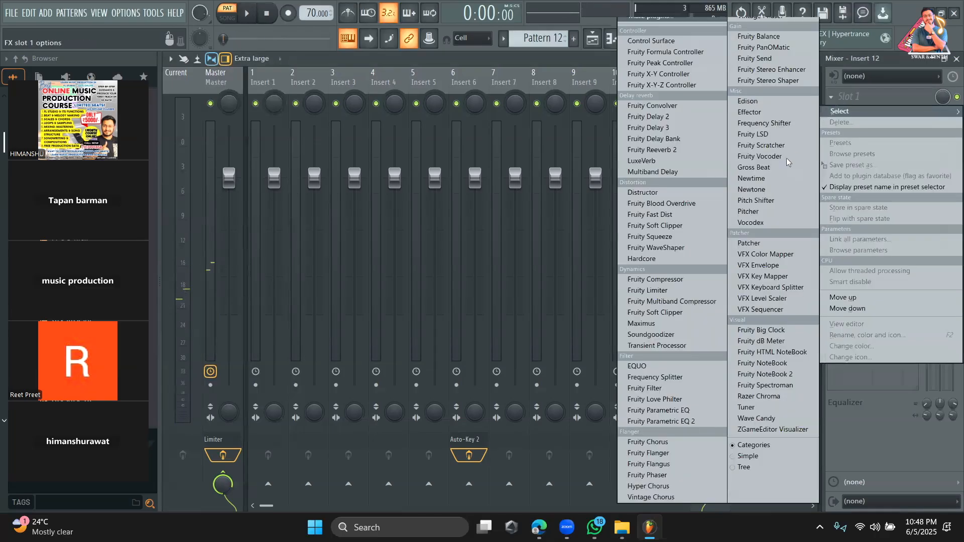
pyautogui.click(763, 168)
pyautogui.moveTo(639, 121); pyautogui.dragTo(475, 109)
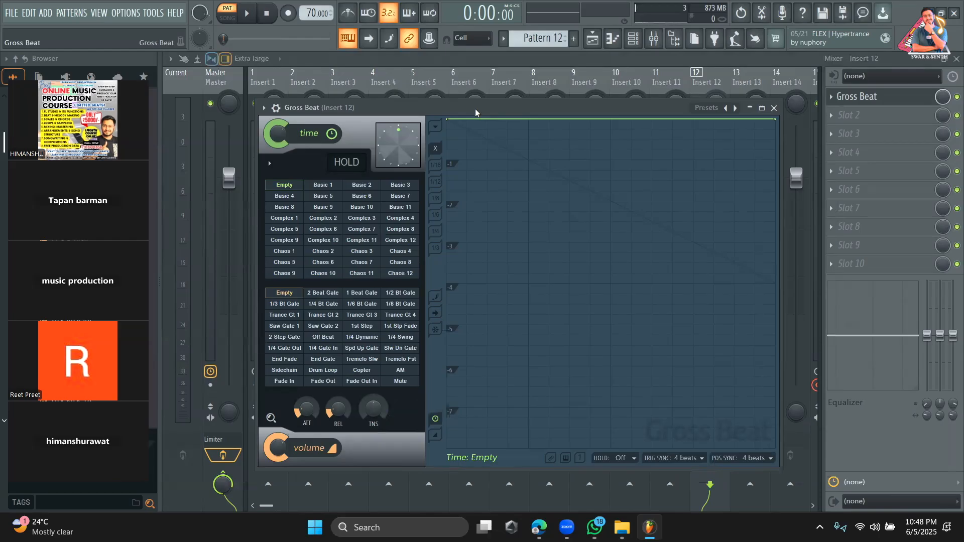
pyautogui.click(774, 108)
pyautogui.click(835, 96)
pyautogui.click(838, 124)
# Play Pattern 12 briefly and route the Strings Section channel to Insert 14.
pyautogui.click(593, 40)
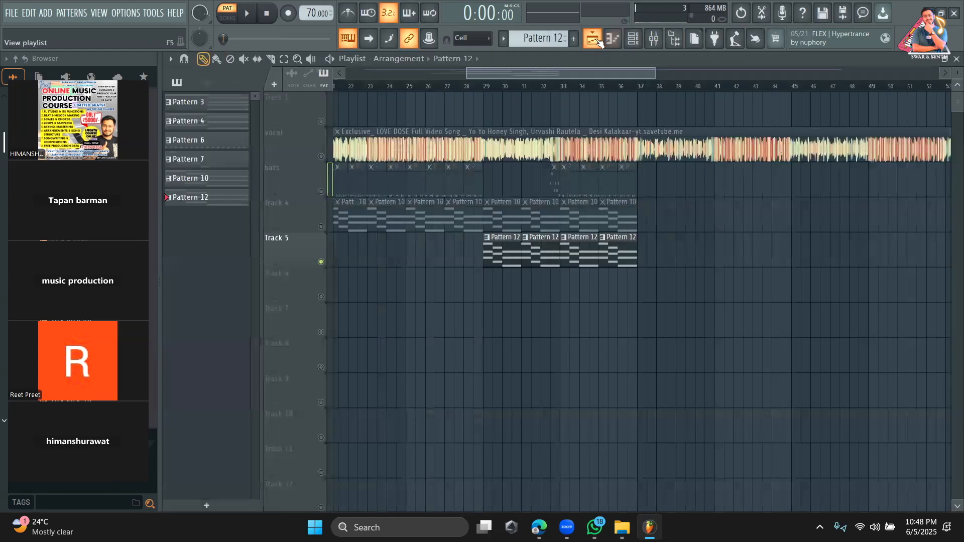
pyautogui.click(658, 43)
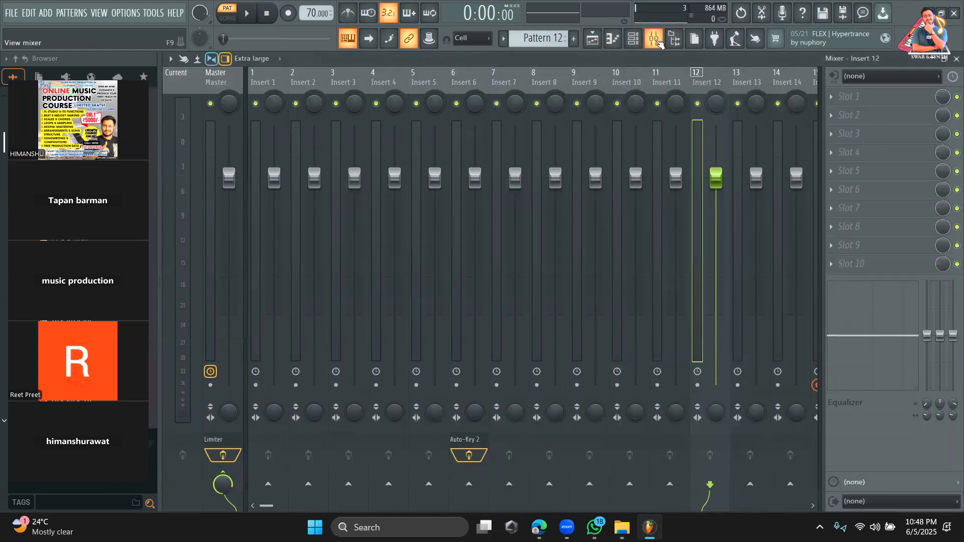
pyautogui.click(633, 39)
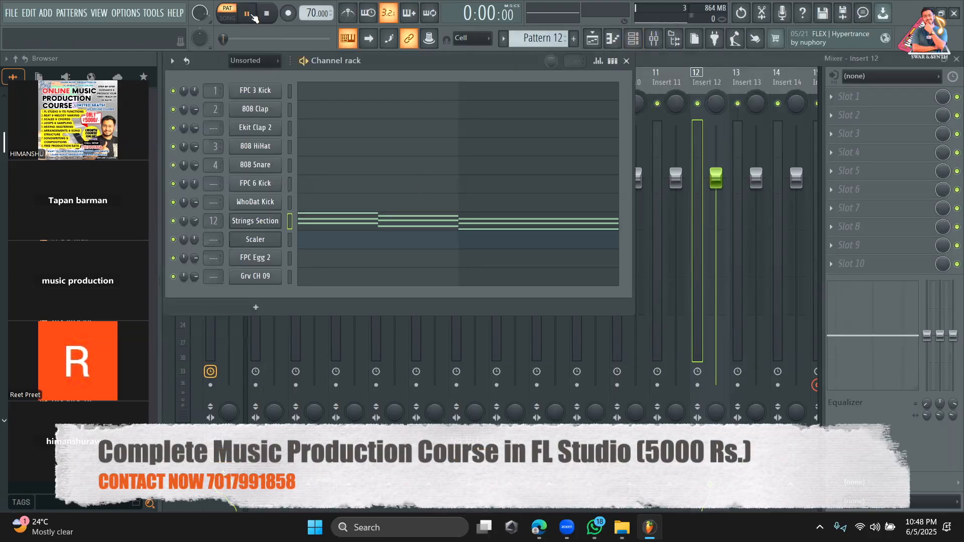
pyautogui.click(254, 17)
pyautogui.moveTo(215, 221); pyautogui.dragTo(214, 215)
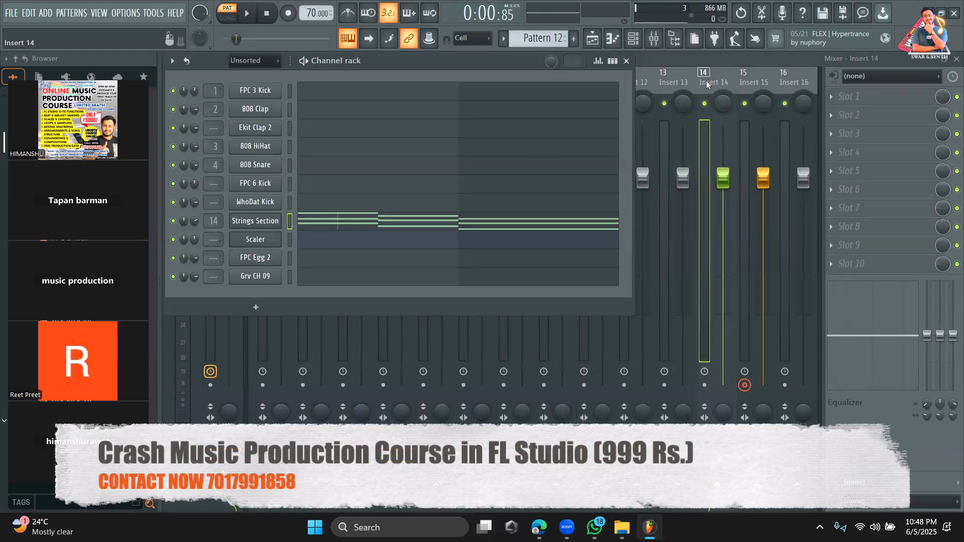
# Play Pattern 12 and compare the signal on Insert 13 with Insert 14.
pyautogui.click(707, 84)
pyautogui.click(671, 80)
pyautogui.press('space')
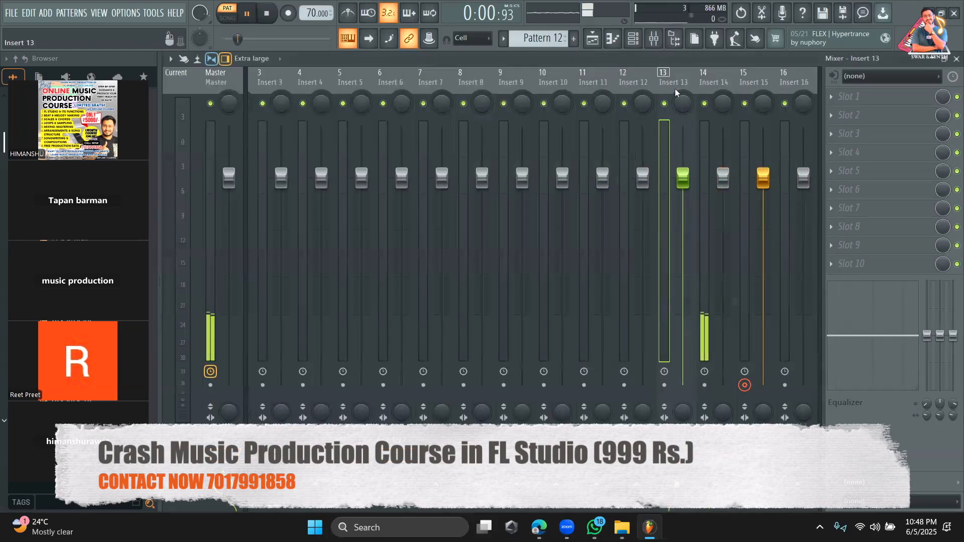
pyautogui.press('space')
pyautogui.click(715, 83)
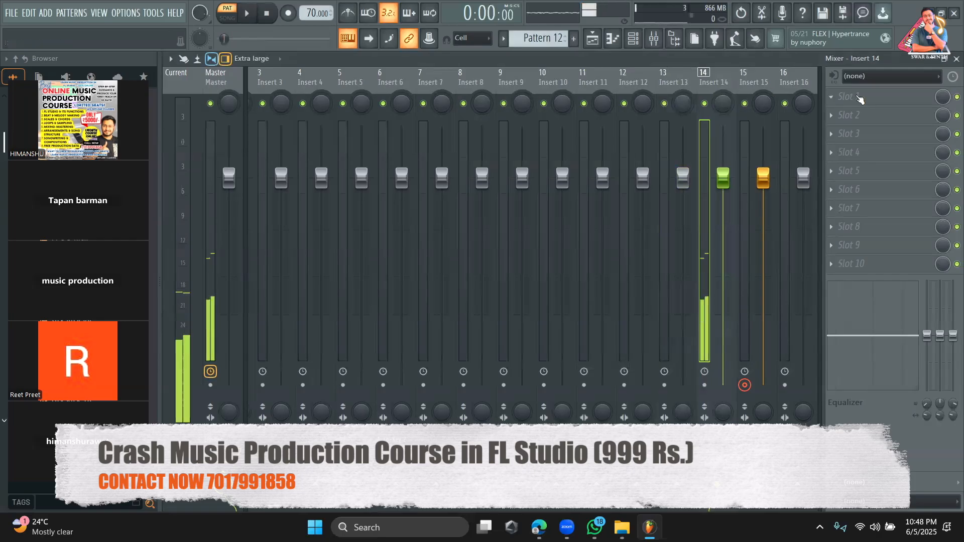
# Set the Strings Section channel's target mixer track to 18 by entering the value.
pyautogui.click(644, 42)
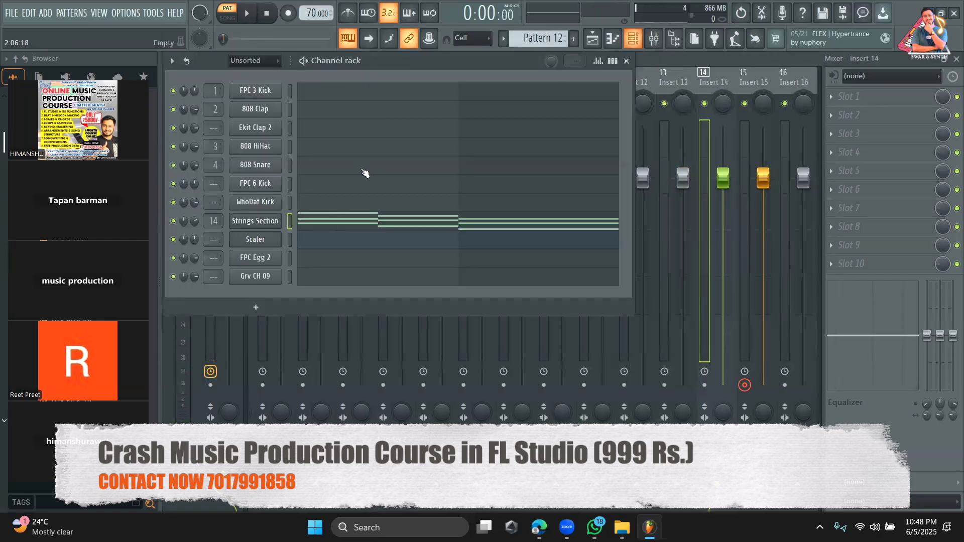
pyautogui.moveTo(213, 221)
pyautogui.mouseDown()
pyautogui.moveTo(214, 231)
pyautogui.moveTo(213, 222)
pyautogui.mouseUp()
pyautogui.rightClick(212, 224)
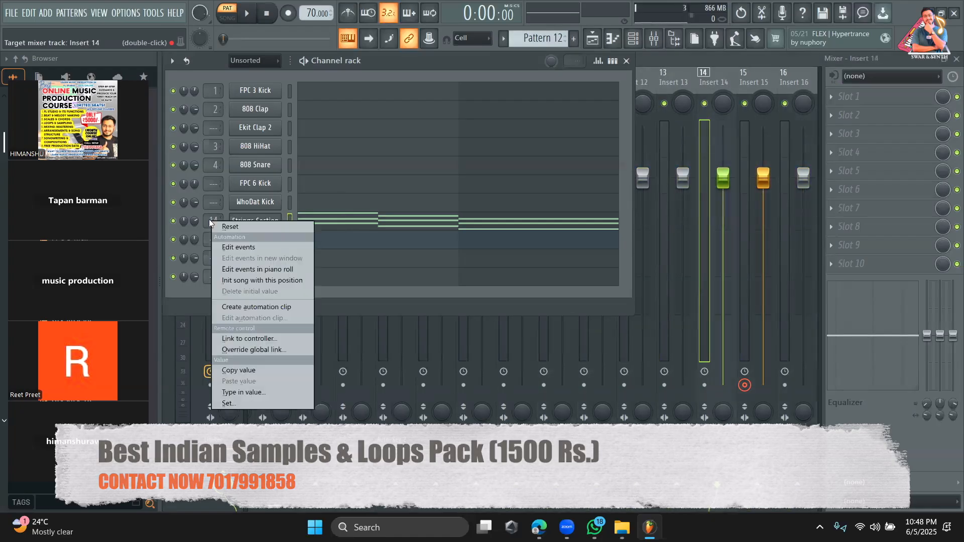
pyautogui.click(256, 393)
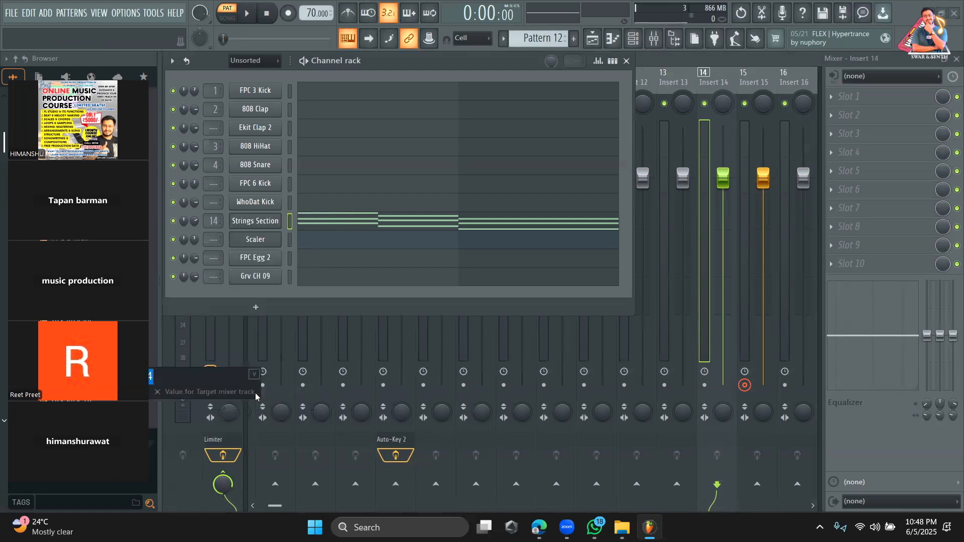
pyautogui.write('18')
pyautogui.press('Return')
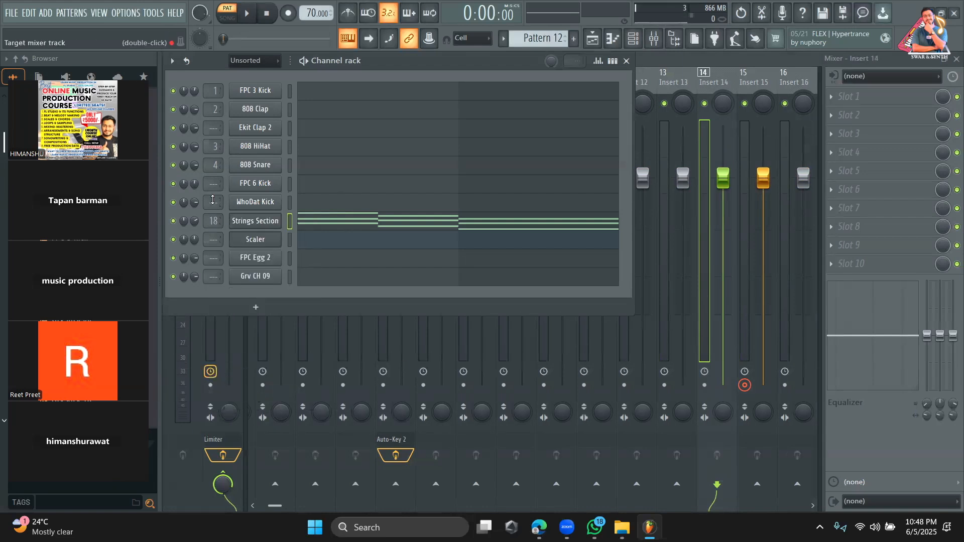
# Play Pattern 12 to trace the strings signal in the mixer and select Insert 18.
pyautogui.press('space')
pyautogui.click(756, 85)
pyautogui.moveTo(795, 83); pyautogui.dragTo(824, 85)
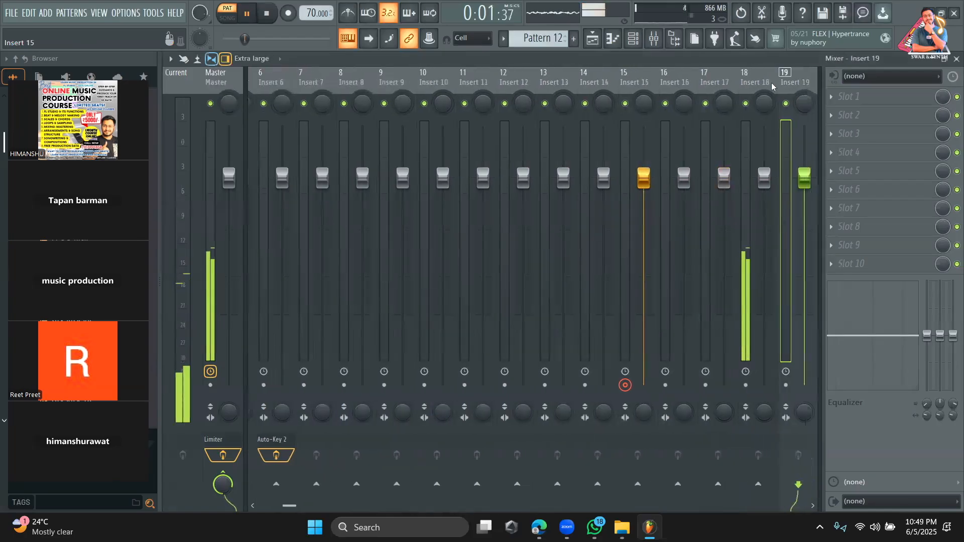
pyautogui.click(764, 86)
pyautogui.moveTo(763, 86); pyautogui.dragTo(601, 93)
pyautogui.press('space')
# Load Gross Beat into slot 1 of Insert 18 and reposition its window to show all the volume slots.
pyautogui.click(867, 100)
pyautogui.rightClick(868, 100)
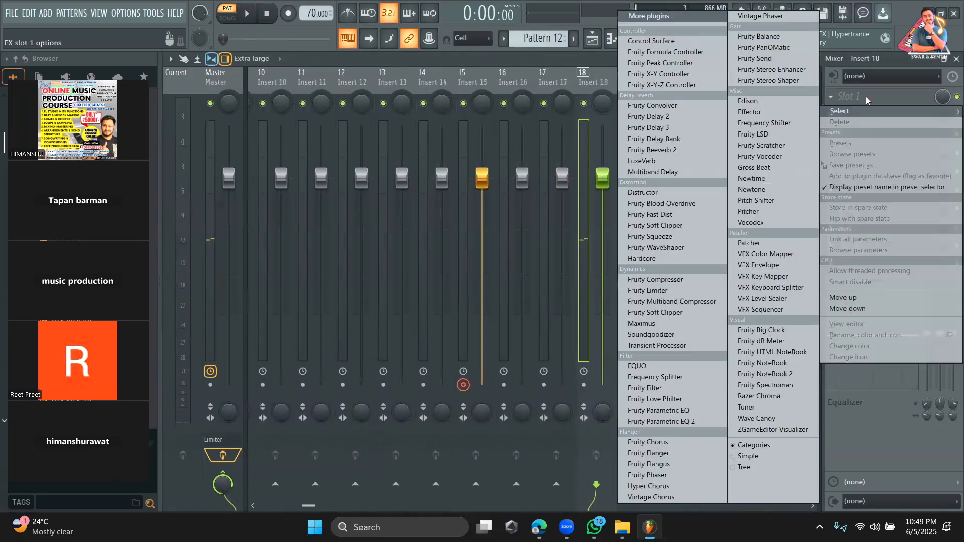
pyautogui.click(767, 172)
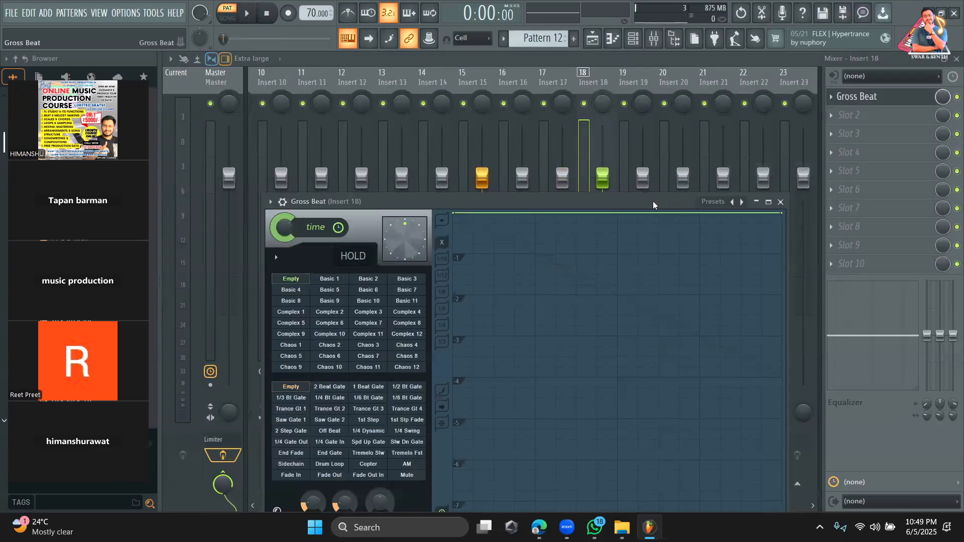
pyautogui.moveTo(652, 202); pyautogui.dragTo(641, 89)
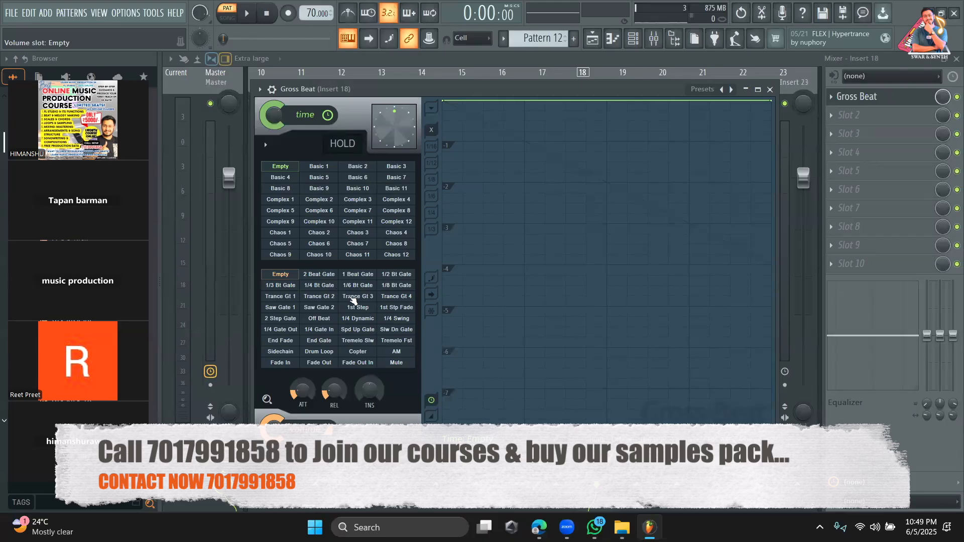
# Audition the Trance Gt 3, Trance Gt 2 and Trance Gt 1 volume slots on Pattern 12 and choose Trance Gt 4.
pyautogui.click(358, 297)
pyautogui.press('space')
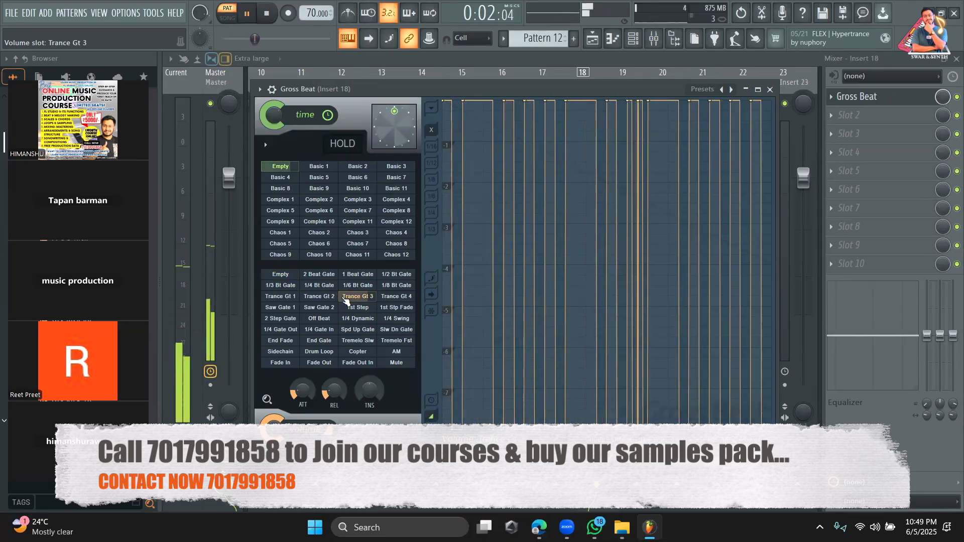
pyautogui.click(319, 297)
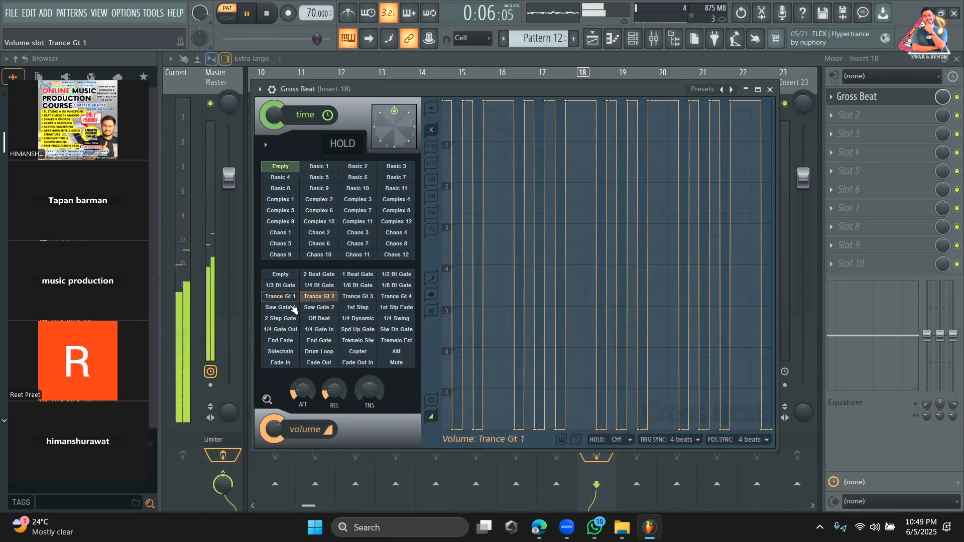
pyautogui.click(285, 297)
pyautogui.click(387, 300)
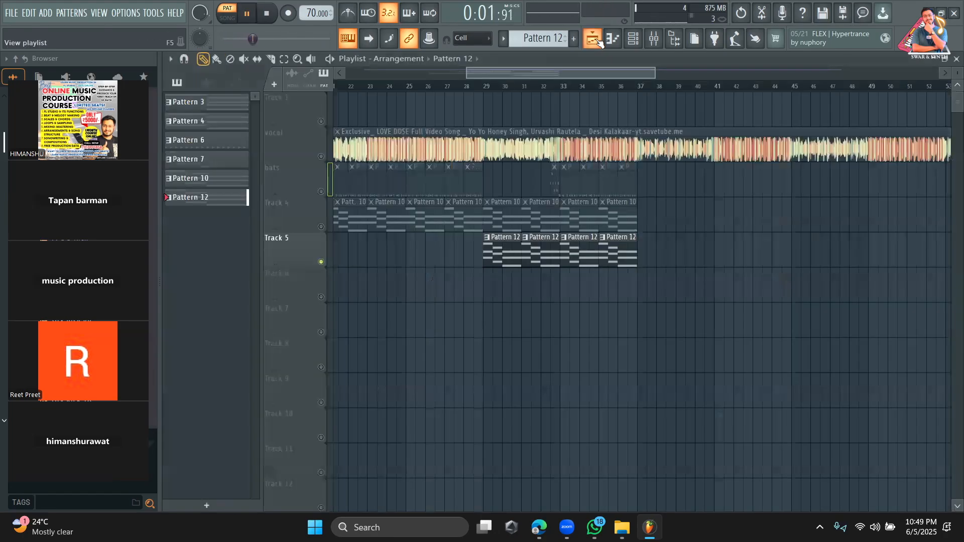
pyautogui.click(593, 39)
pyautogui.press('space')
# Reopen Gross Beat on Insert 18, enlarge its window and play Pattern 12 with the Trance Gt 4 envelope in view.
pyautogui.click(654, 41)
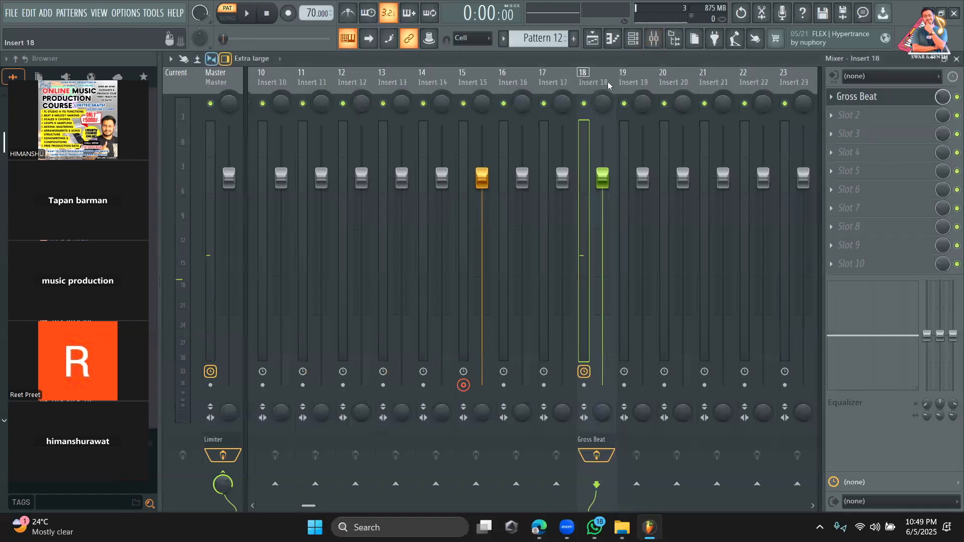
pyautogui.click(857, 96)
pyautogui.moveTo(554, 92); pyautogui.dragTo(541, 88)
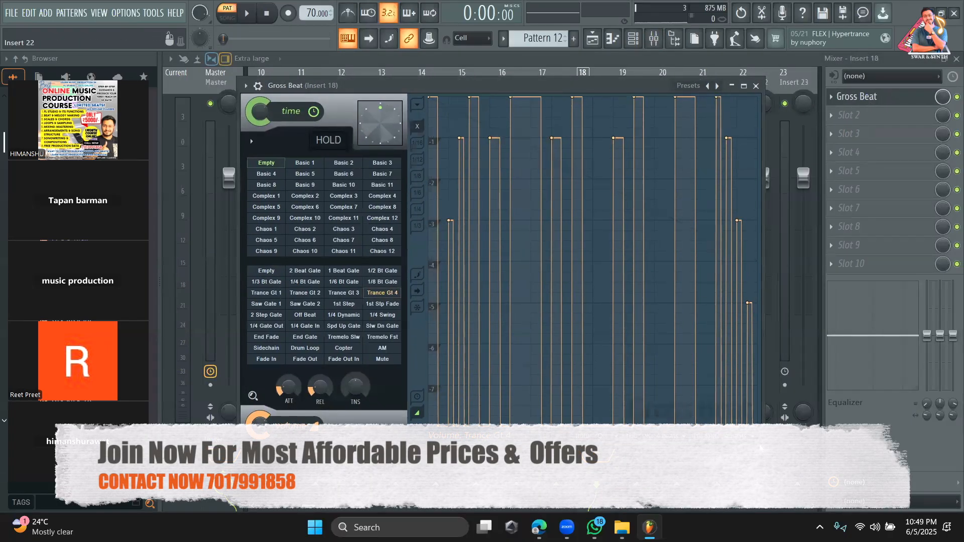
pyautogui.moveTo(764, 446); pyautogui.dragTo(855, 471)
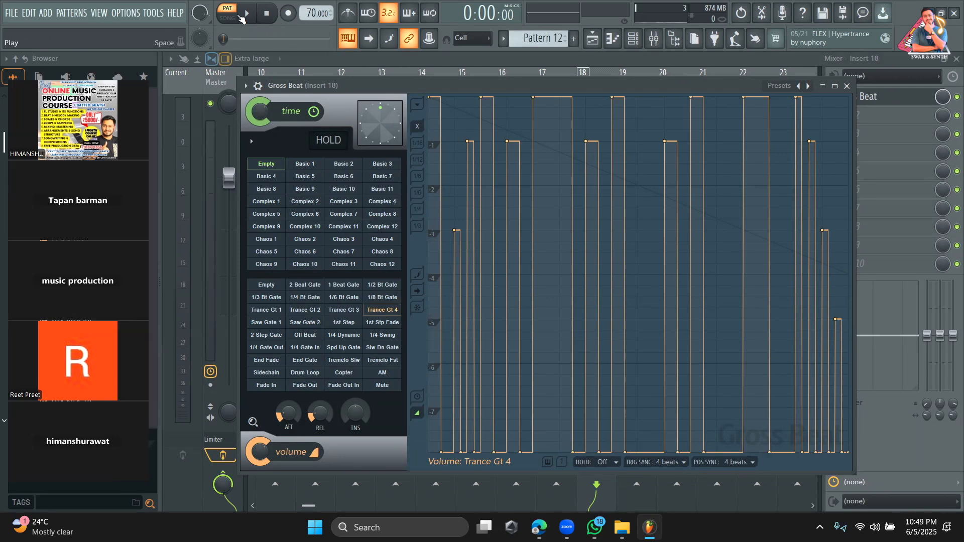
pyautogui.click(241, 18)
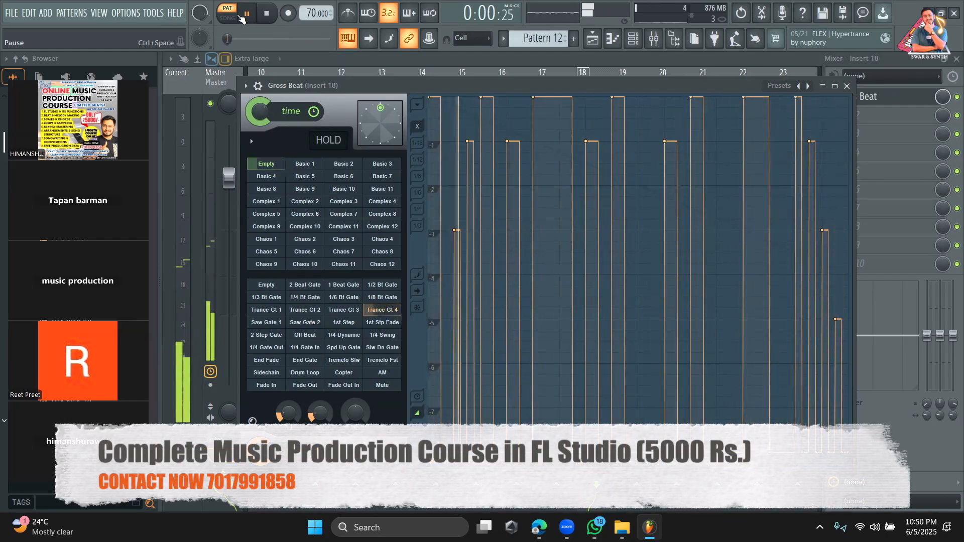
pyautogui.press('space')
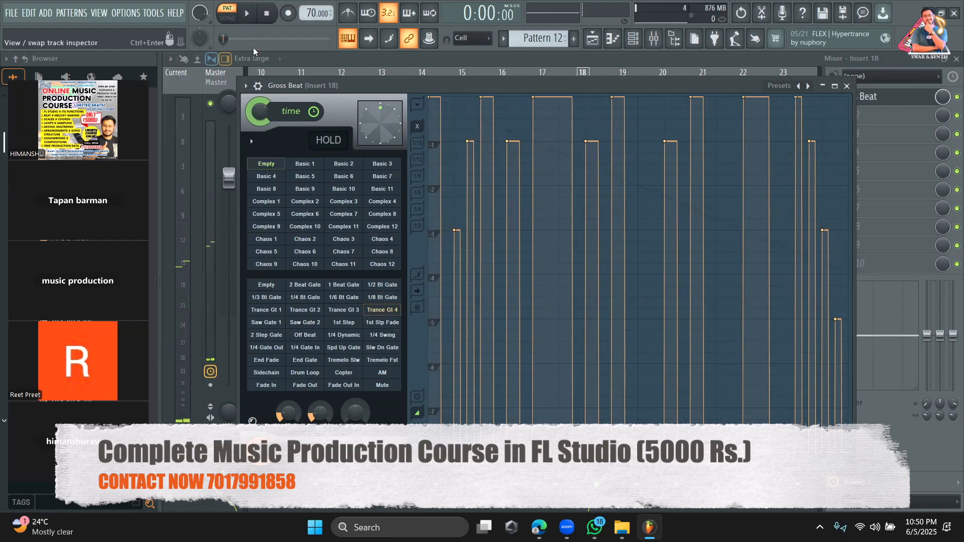
# Unmute the bats track and Track 4 in the playlist and play the arrangement from bar 29.
pyautogui.click(593, 39)
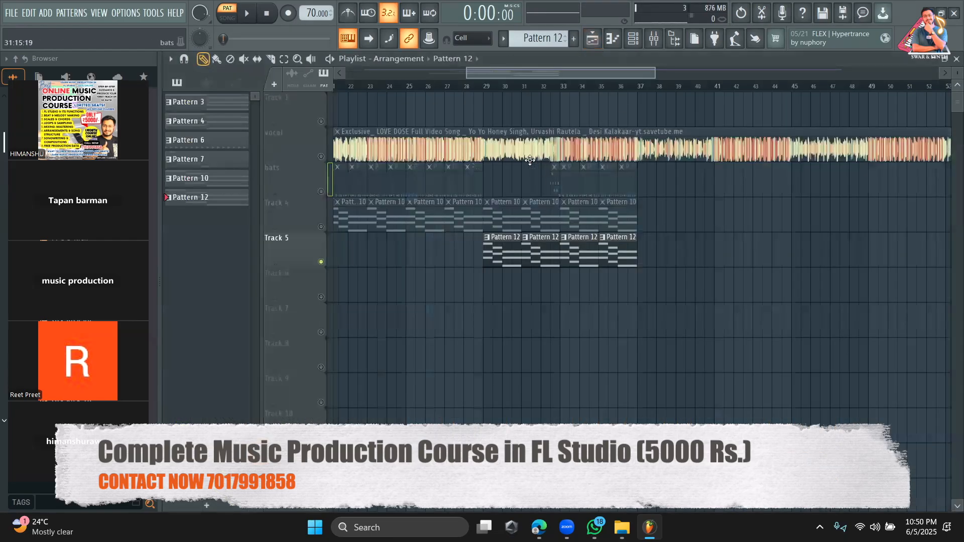
pyautogui.click(486, 87)
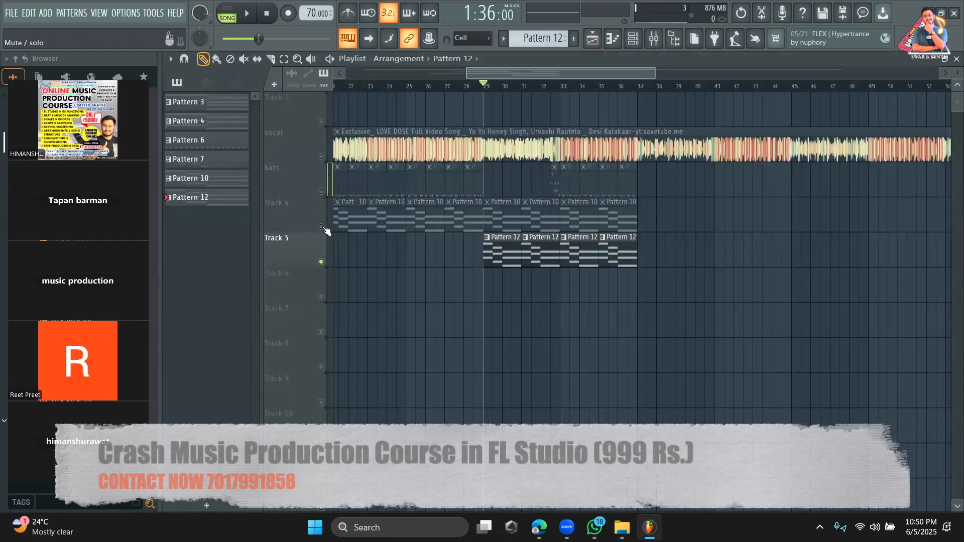
pyautogui.click(321, 226)
pyautogui.click(321, 192)
pyautogui.press('space')
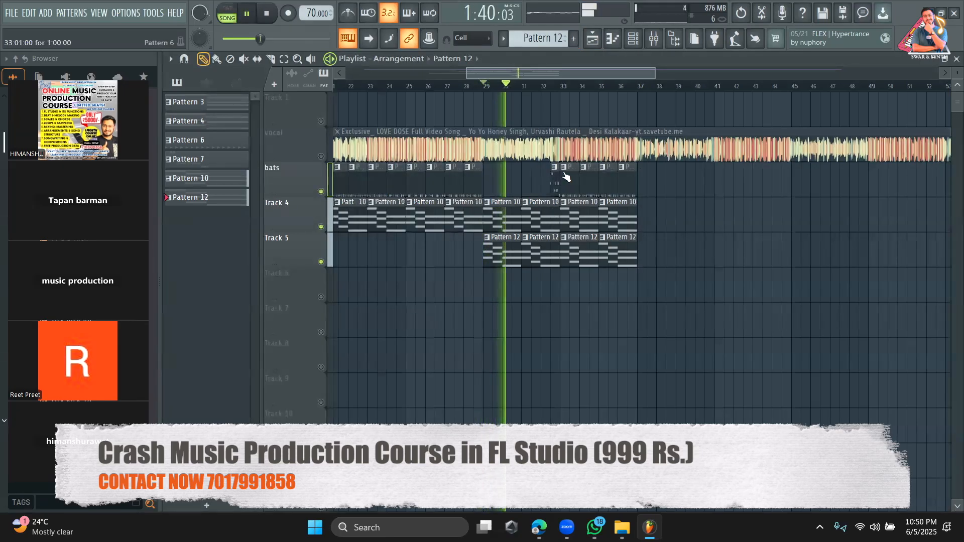
# Listen to the arrangement from the drum fill before bar 33, and replay it from bar 33.
pyautogui.click(553, 86)
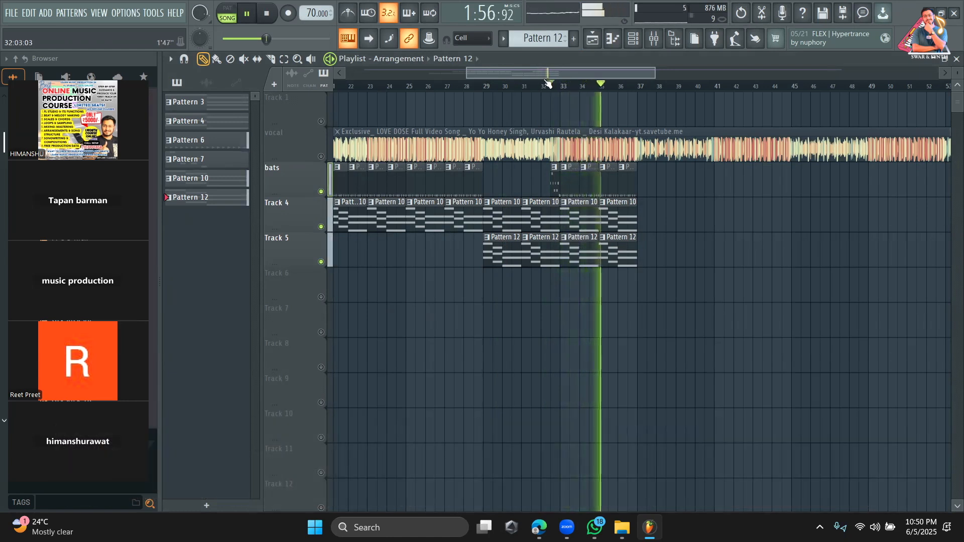
pyautogui.press('space')
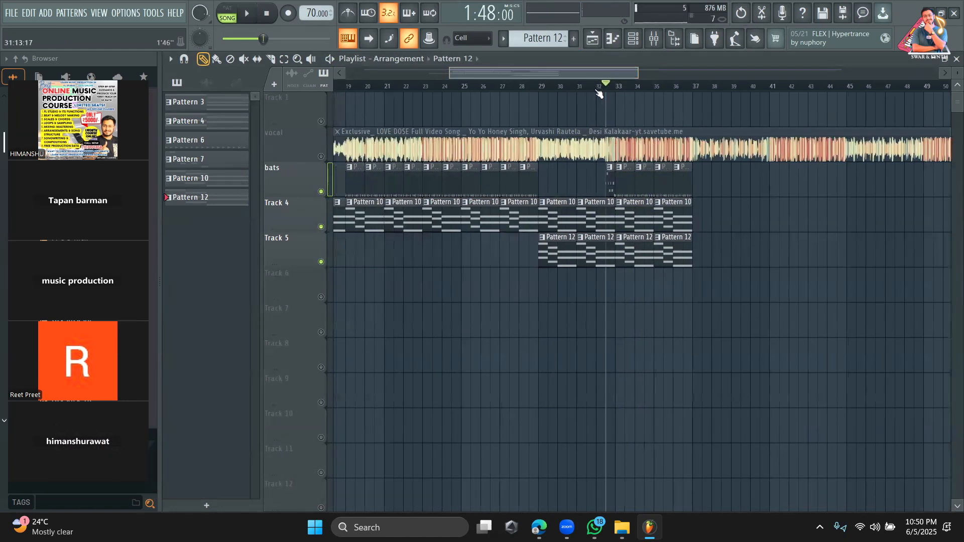
pyautogui.click(622, 87)
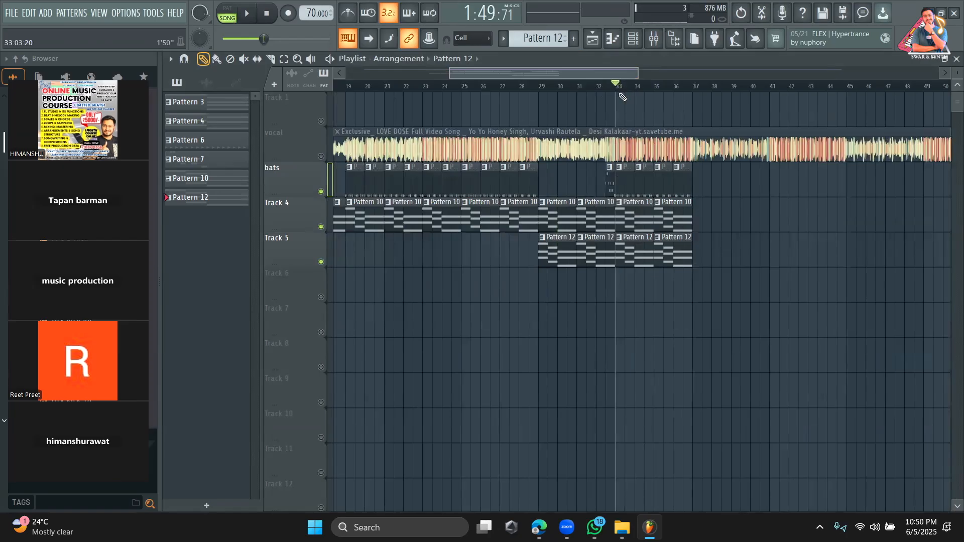
pyautogui.press('space')
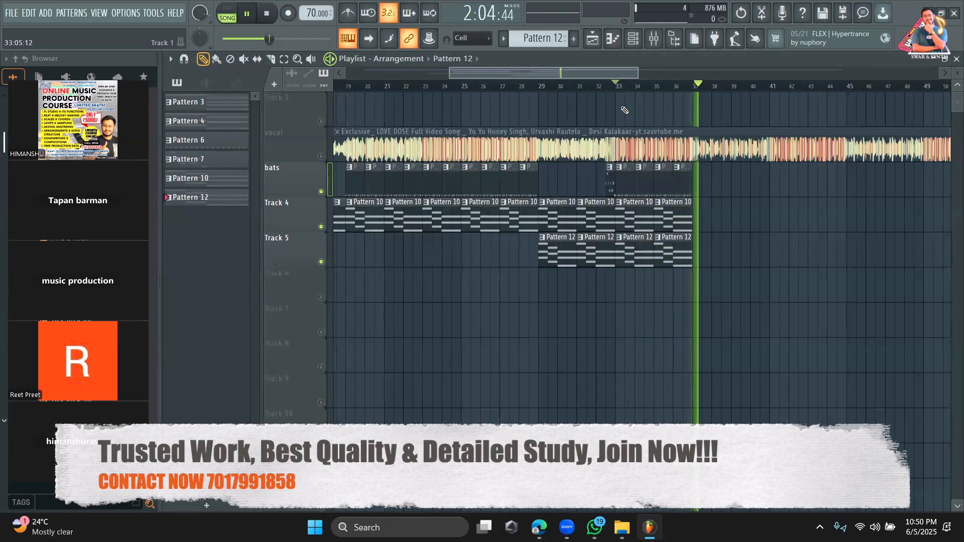
pyautogui.press('space')
# Unmute the vocal track and play the song from about bar 76, near its end.
pyautogui.click(612, 88)
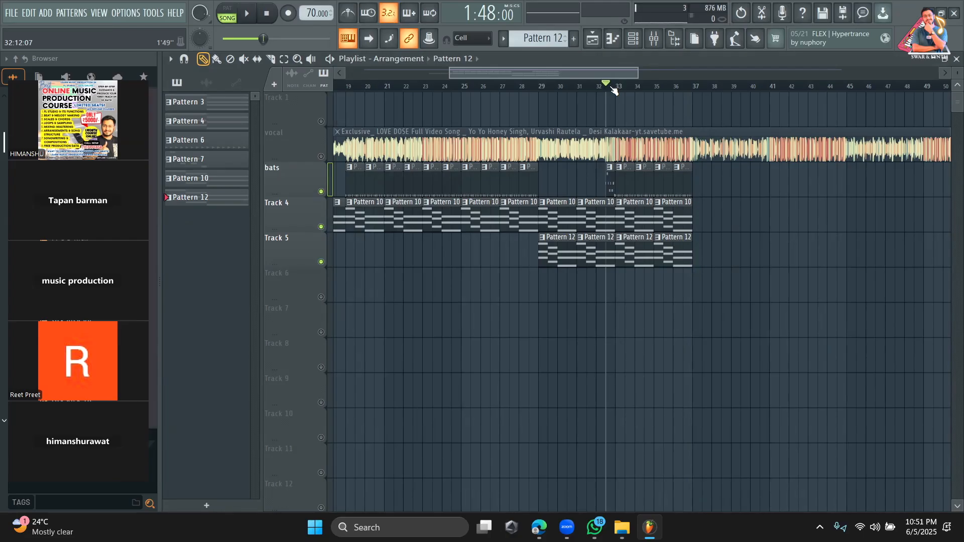
pyautogui.moveTo(567, 75); pyautogui.dragTo(577, 72)
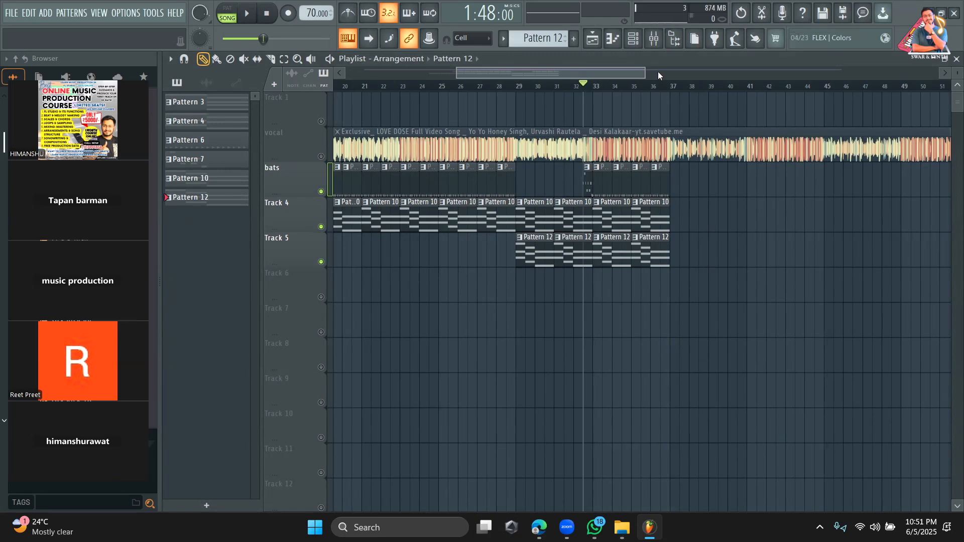
pyautogui.moveTo(643, 72); pyautogui.dragTo(937, 72)
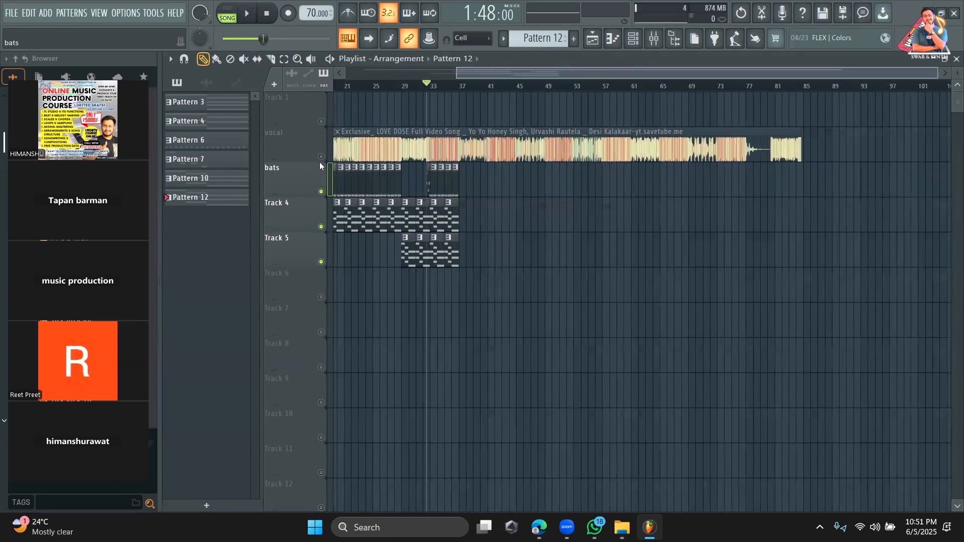
pyautogui.click(741, 85)
pyautogui.press('space')
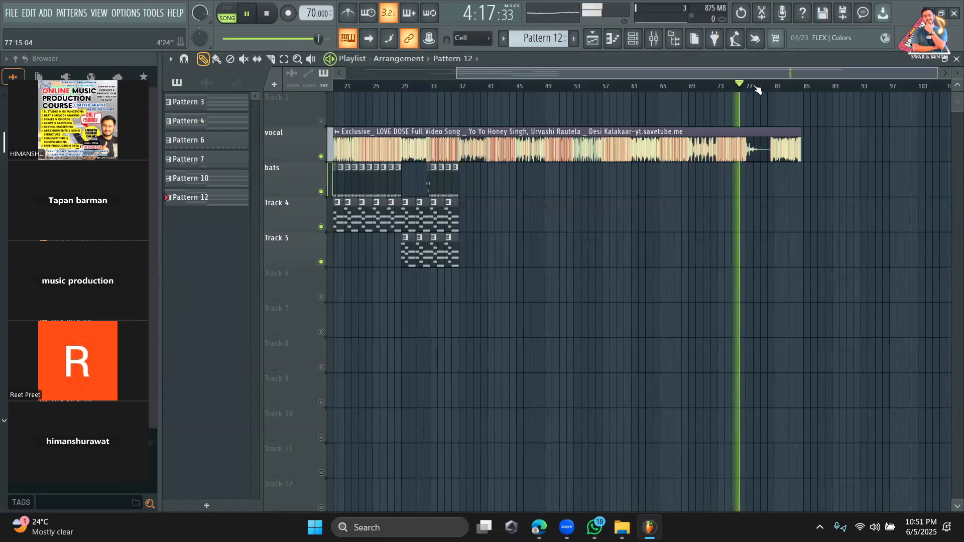
# Replay the song from about bar 73, stop it, and mute the vocal track.
pyautogui.moveTo(776, 72); pyautogui.dragTo(778, 73)
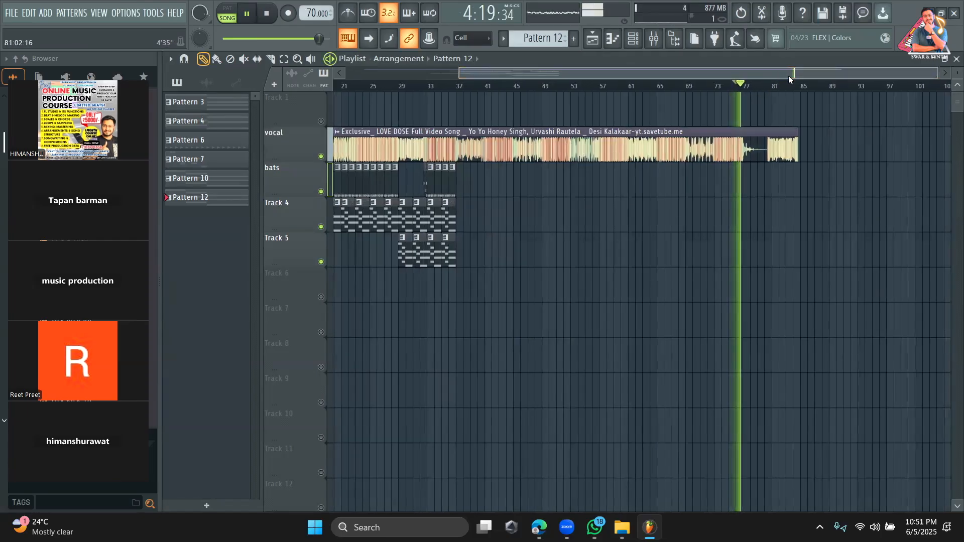
pyautogui.click(721, 85)
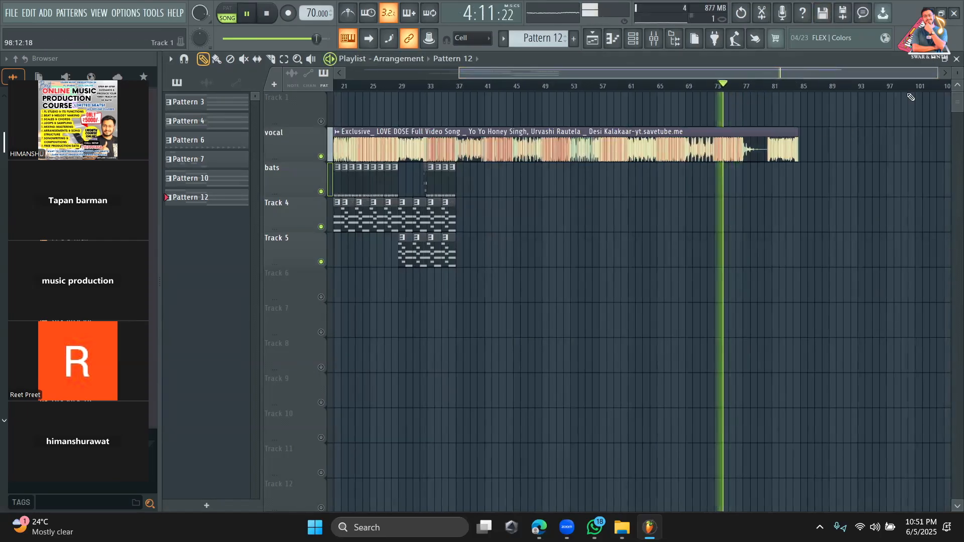
pyautogui.moveTo(940, 76); pyautogui.dragTo(933, 74)
pyautogui.press('space')
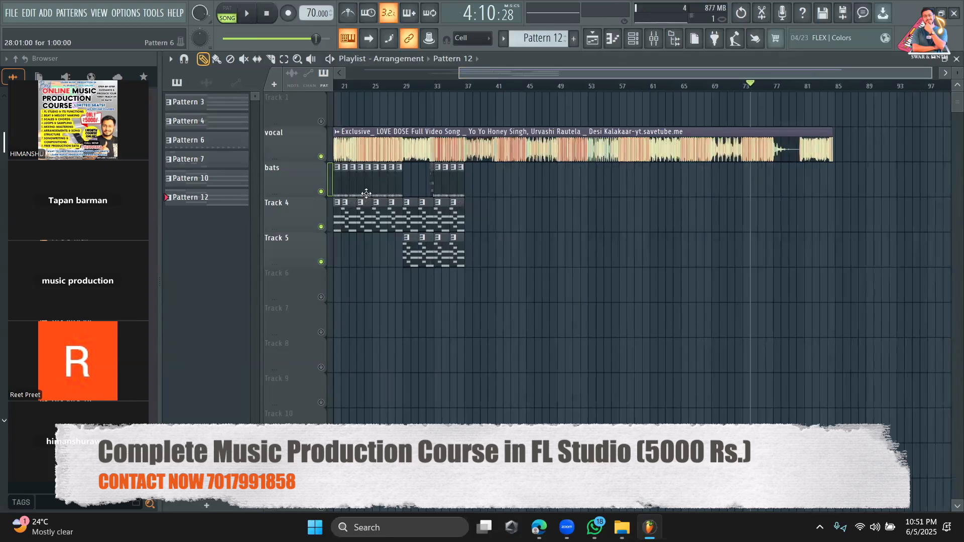
pyautogui.click(321, 157)
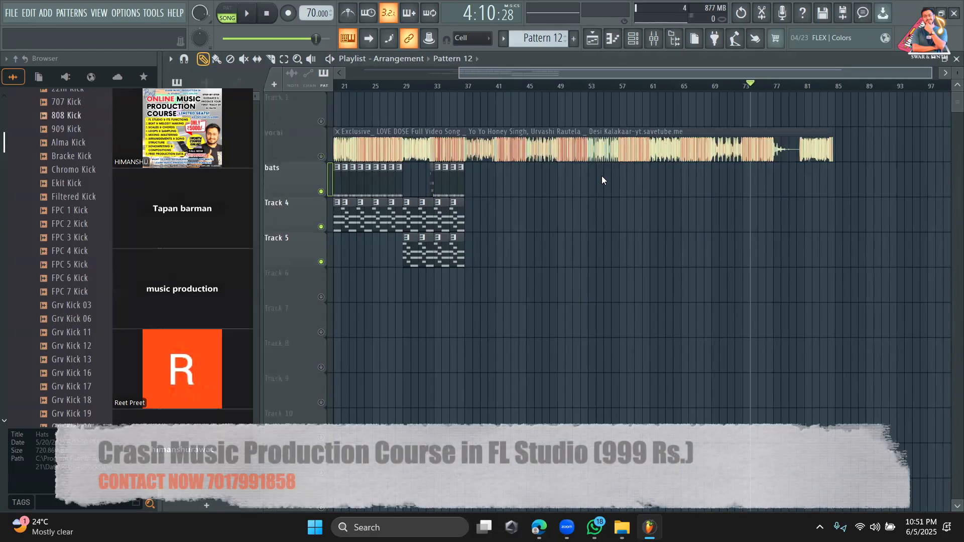
pyautogui.click(747, 87)
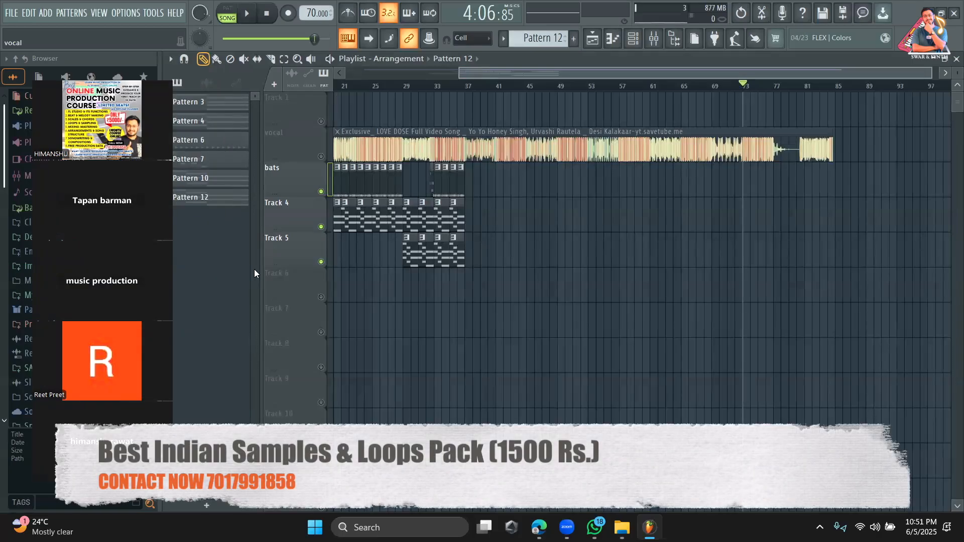
# Switch to the empty Pattern 14, and play the song from about bar 73 with the vocal track unmuted.
pyautogui.press('F6')
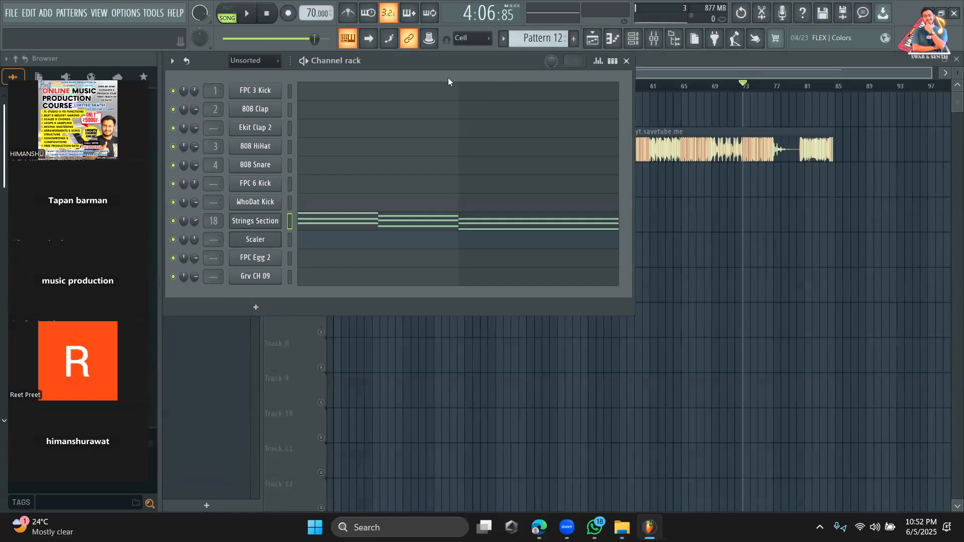
pyautogui.scroll(2, 534, 38)
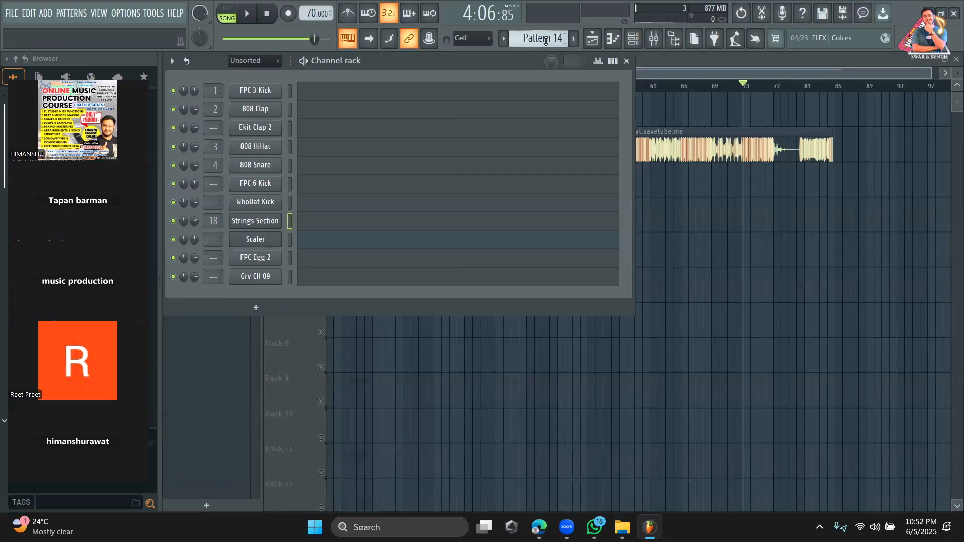
pyautogui.click(699, 72)
pyautogui.click(321, 157)
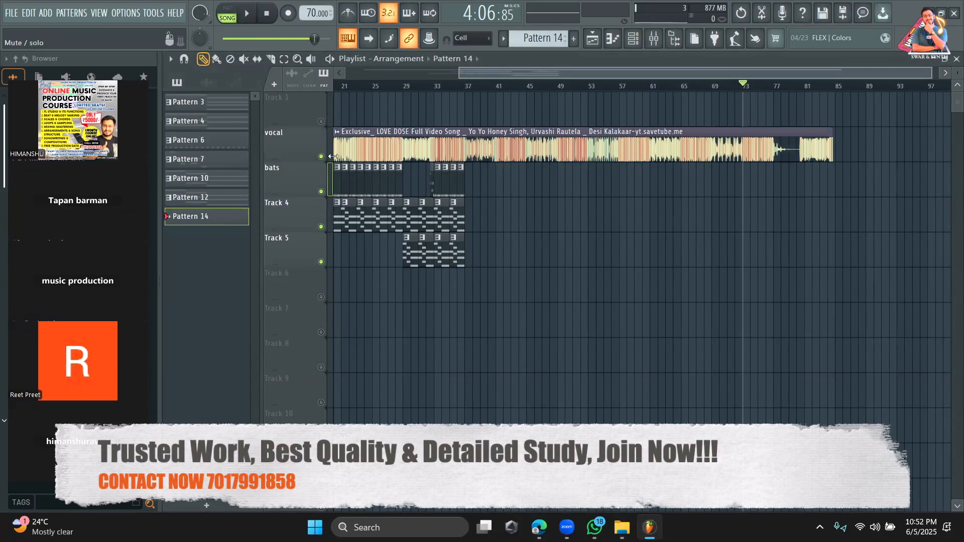
pyautogui.press('space')
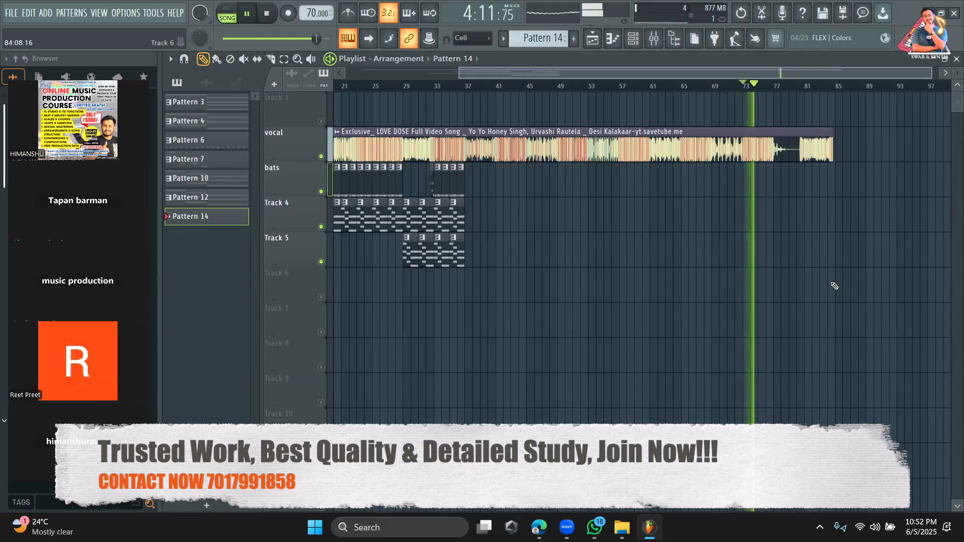
pyautogui.press('space')
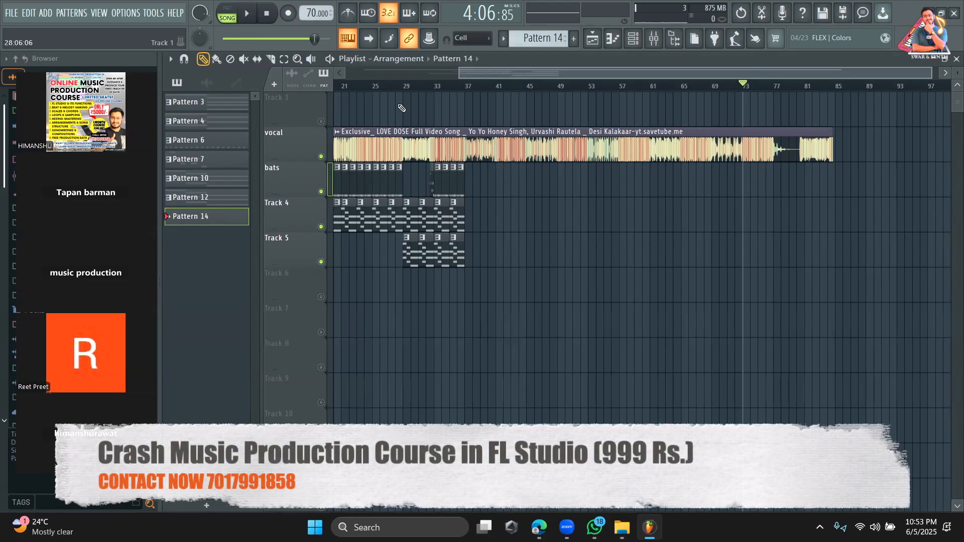
# Mute the vocal track and play the beat alone from about bar 19 and again from about bar 32.
pyautogui.scroll(-3, 401, 108)
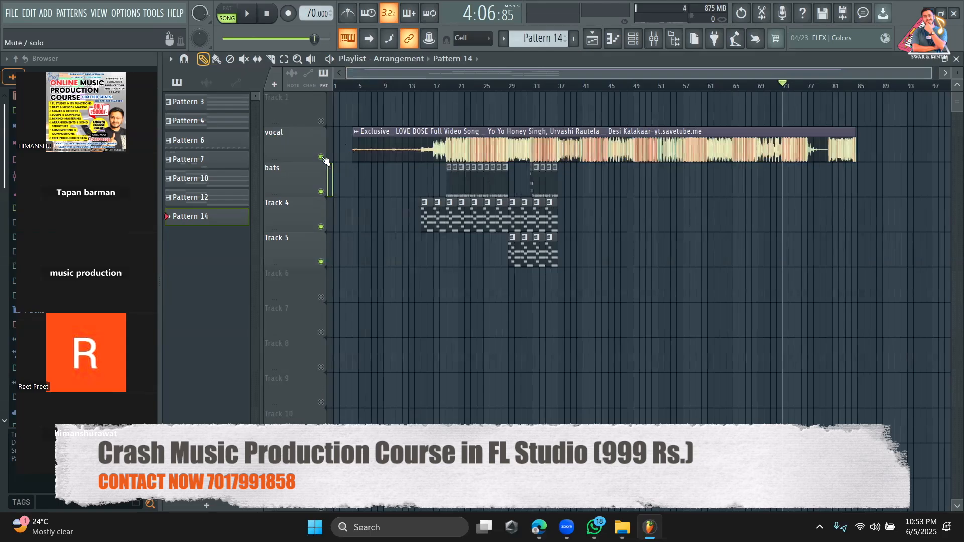
pyautogui.click(321, 156)
pyautogui.click(449, 86)
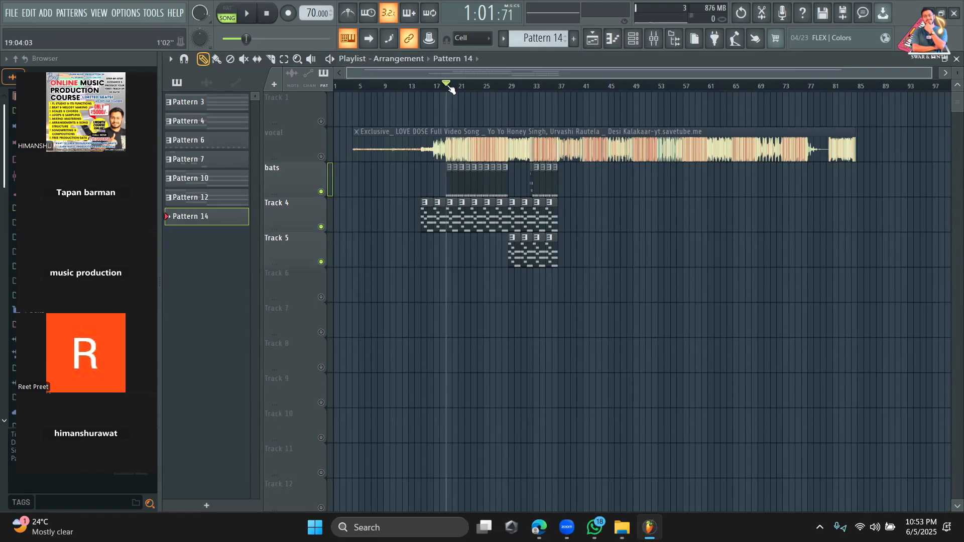
pyautogui.press('space')
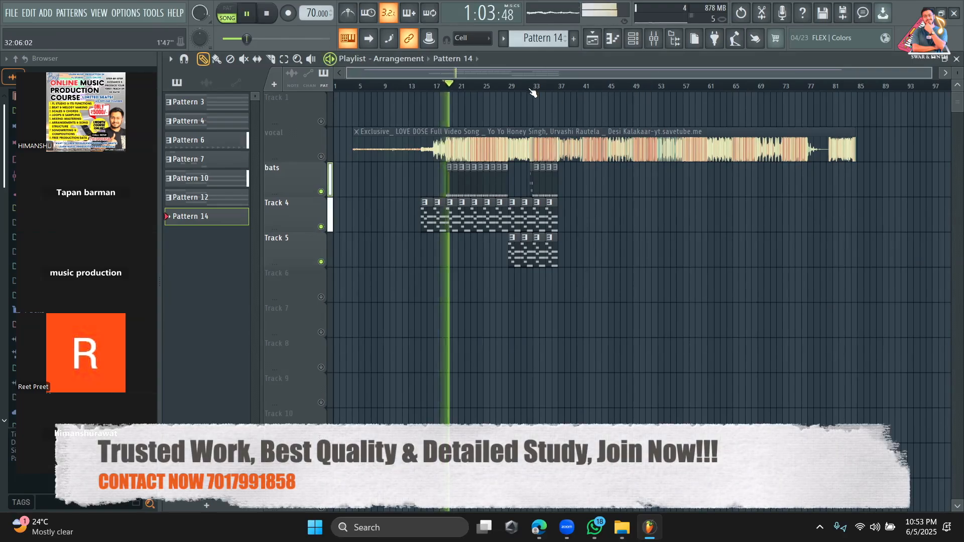
pyautogui.click(531, 89)
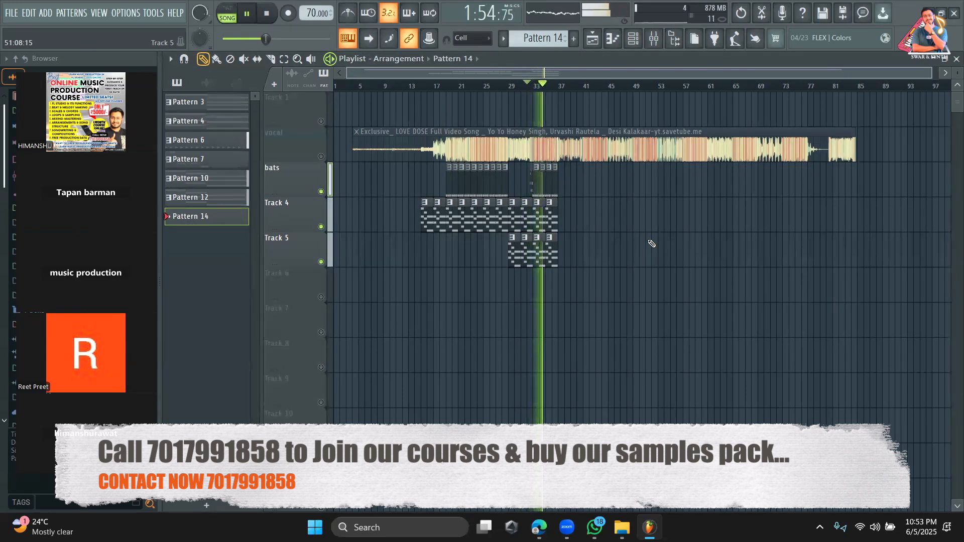
pyautogui.press('space')
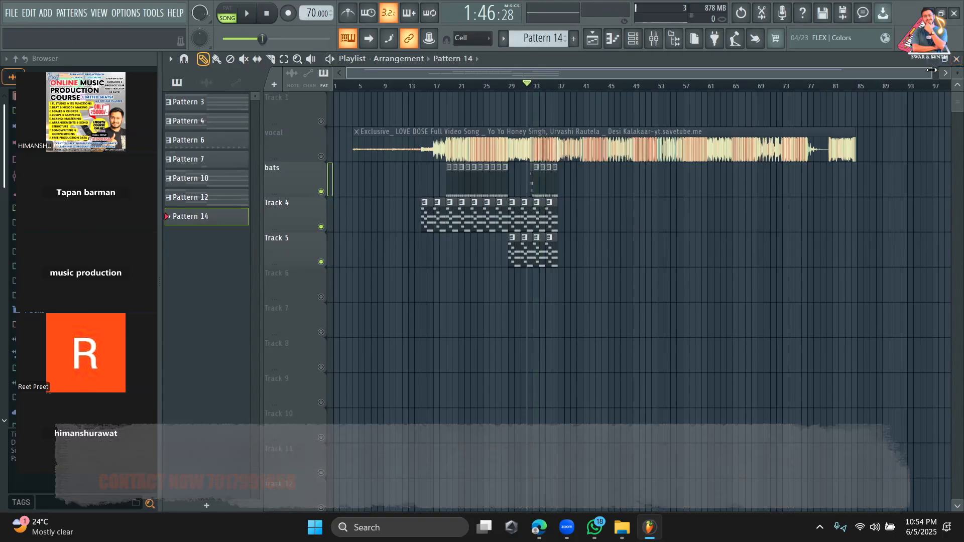
# Open the drum fill clip before bar 33 in the piano roll and inspect its 808 Snare notes up close.
pyautogui.moveTo(932, 70); pyautogui.dragTo(691, 73)
pyautogui.doubleClick(673, 186)
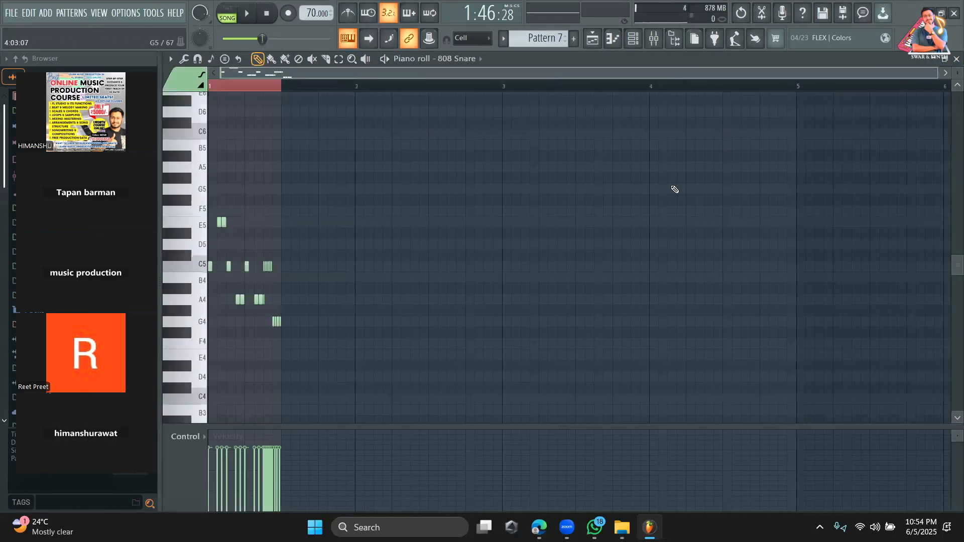
pyautogui.moveTo(938, 72); pyautogui.dragTo(344, 137)
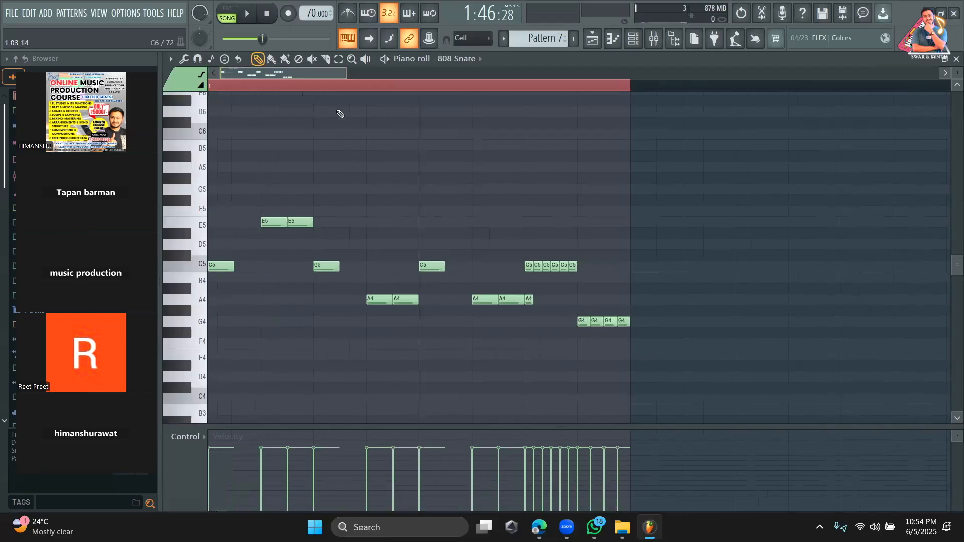
pyautogui.moveTo(346, 72); pyautogui.dragTo(309, 74)
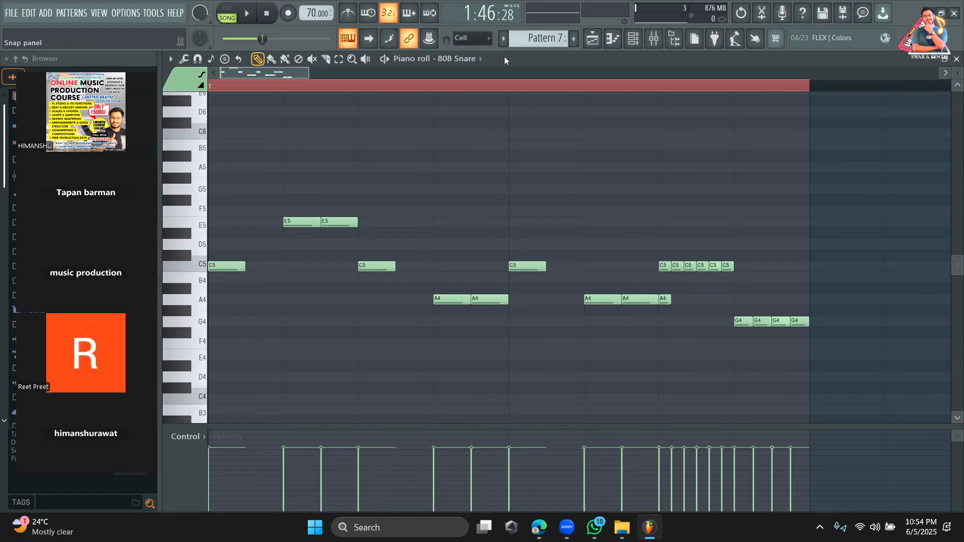
# Set the snap to 1/4 step, change it to 1/6 step, and return to the playlist.
pyautogui.click(467, 38)
pyautogui.click(469, 100)
pyautogui.click(466, 37)
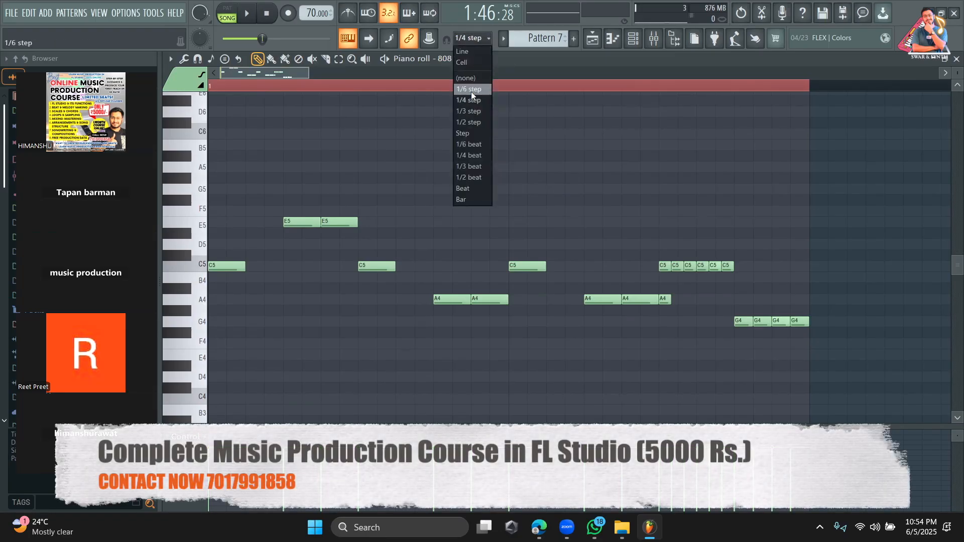
pyautogui.click(471, 90)
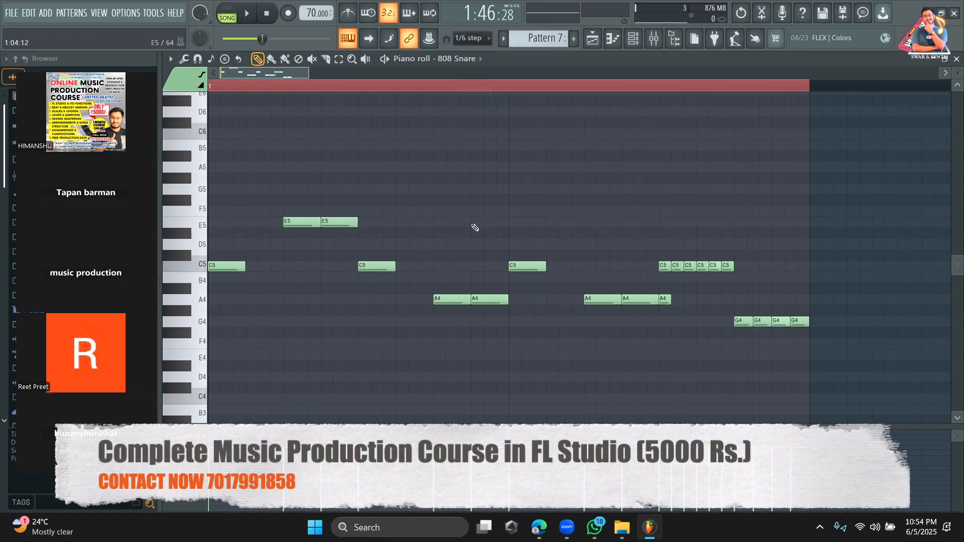
pyautogui.click(593, 39)
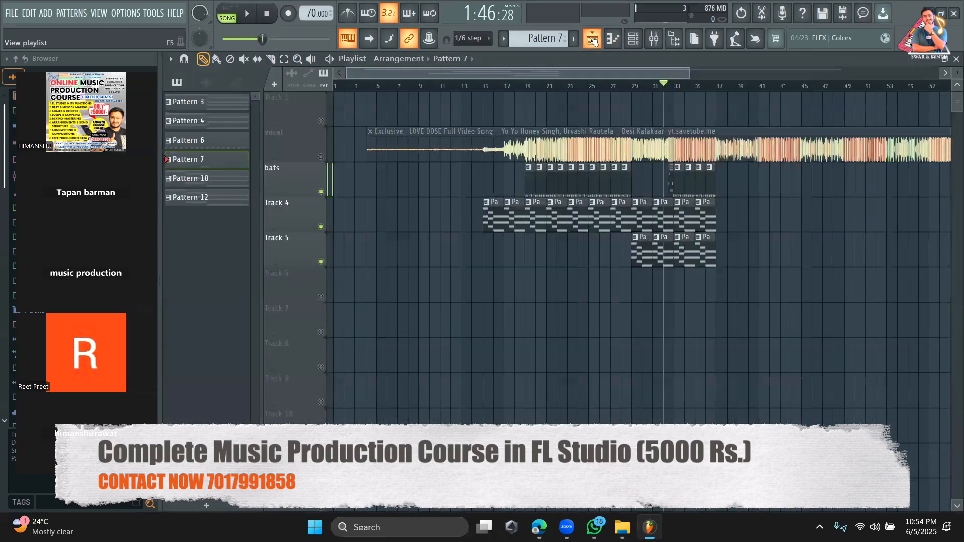
# Set the snap to Cell and place the playhead at the start of the drum fill before bar 33.
pyautogui.moveTo(347, 74); pyautogui.dragTo(504, 78)
pyautogui.moveTo(690, 75); pyautogui.dragTo(594, 75)
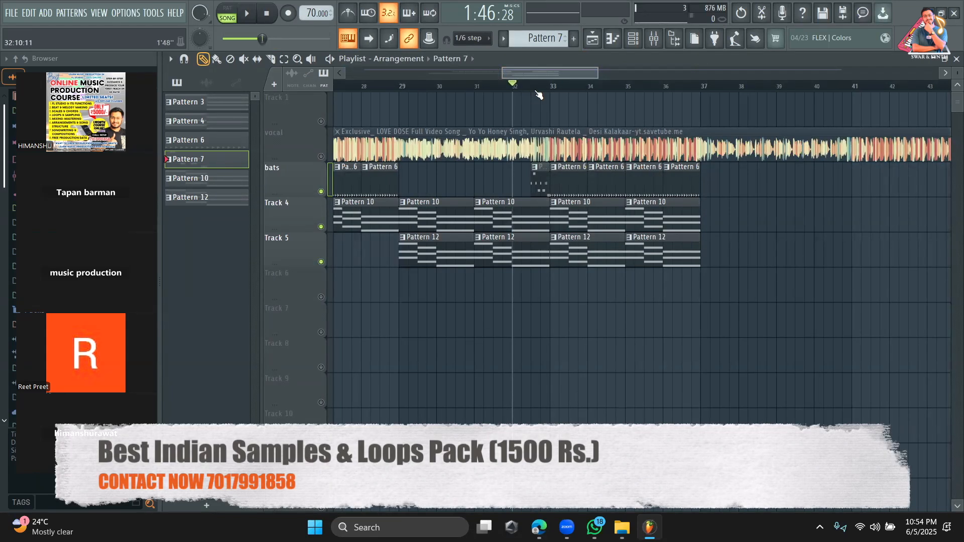
pyautogui.moveTo(522, 88); pyautogui.dragTo(510, 85)
pyautogui.click(471, 37)
pyautogui.click(471, 61)
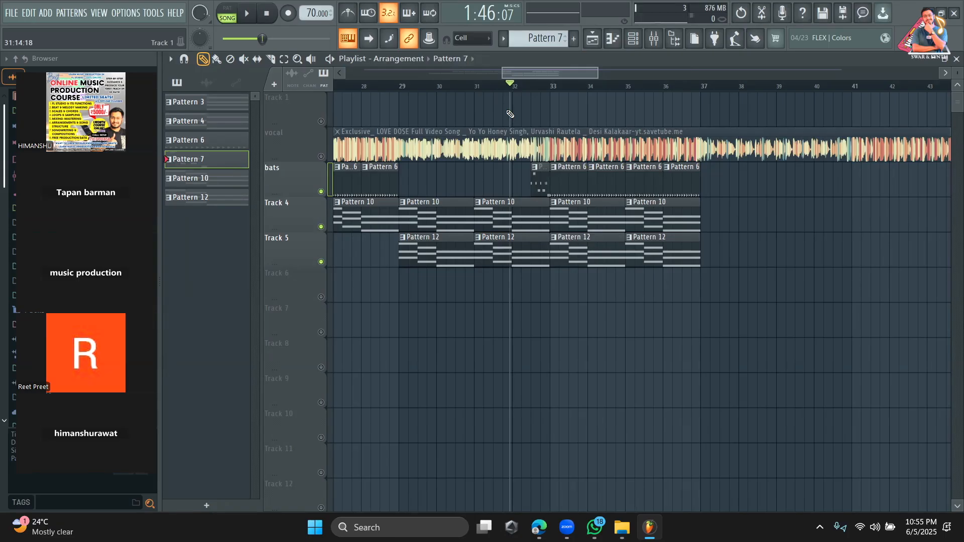
pyautogui.click(517, 89)
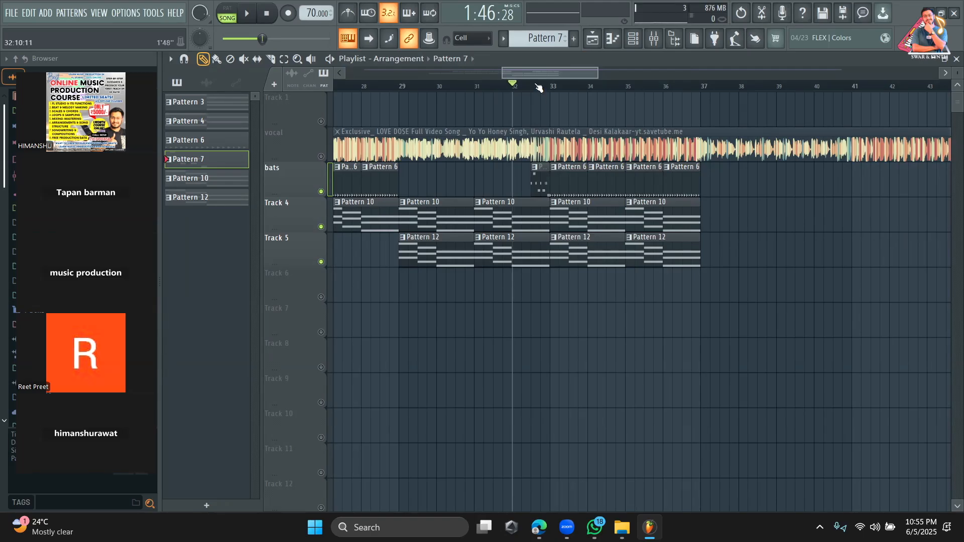
pyautogui.click(536, 88)
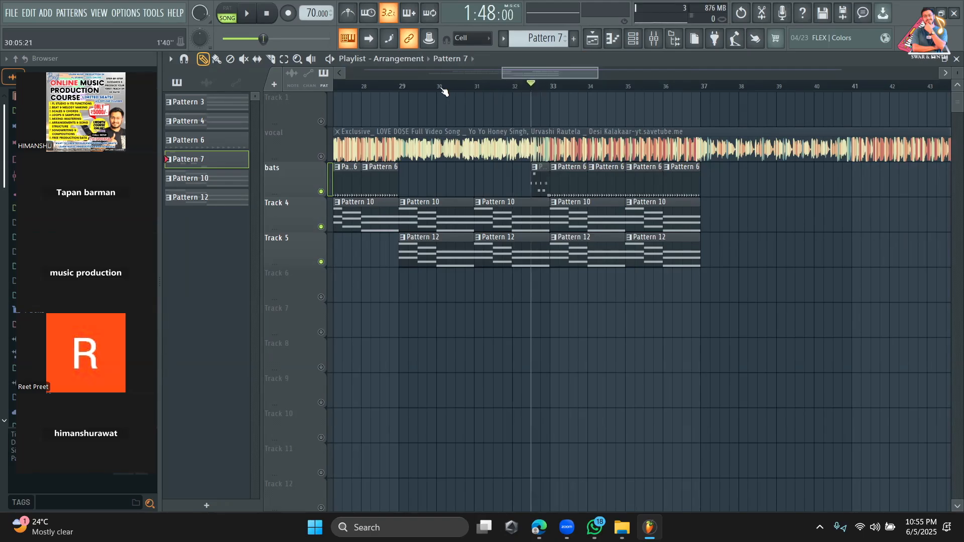
# Play the arrangement from bar 29 and unmute the vocal track during playback.
pyautogui.click(401, 89)
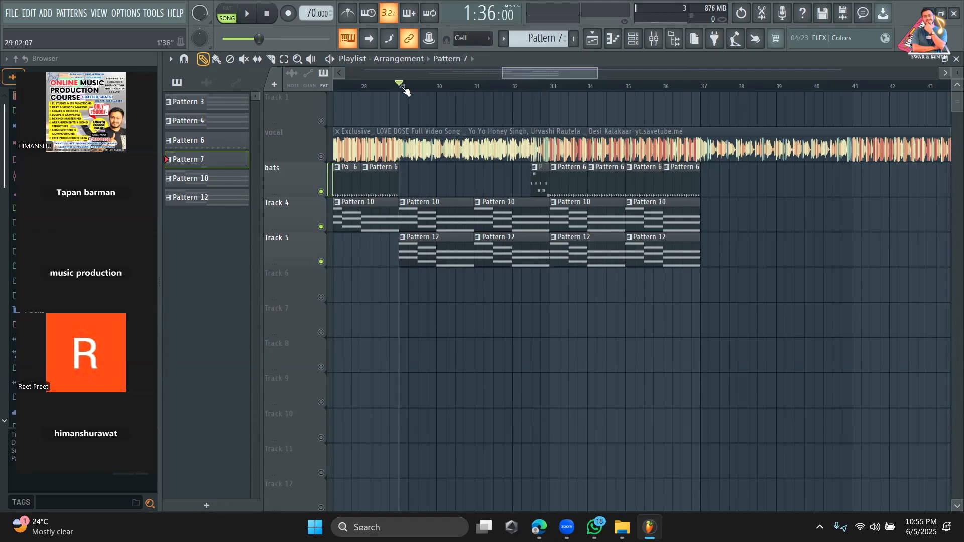
pyautogui.press('space')
pyautogui.click(322, 155)
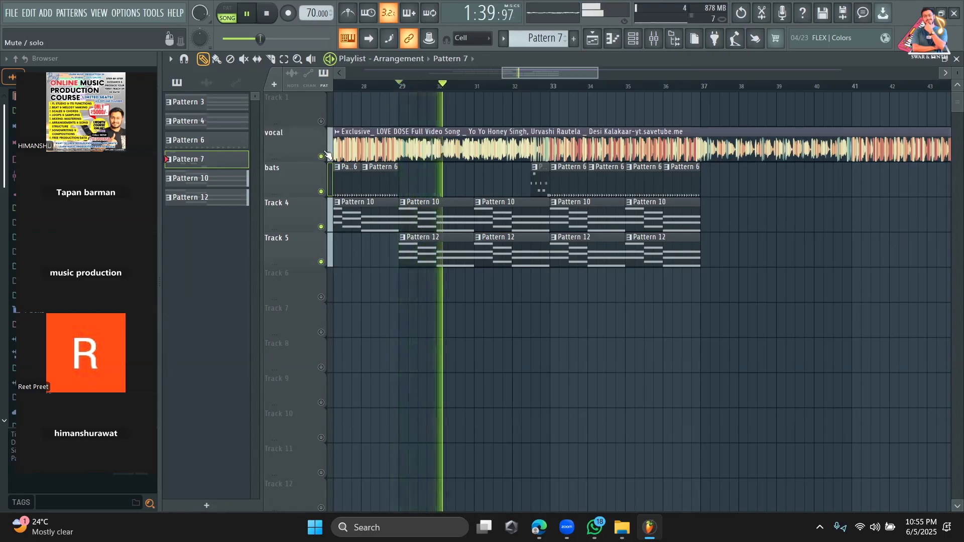
pyautogui.press('space')
# Listen to the drum fill with the vocal, starting from bar 32.
pyautogui.click(518, 89)
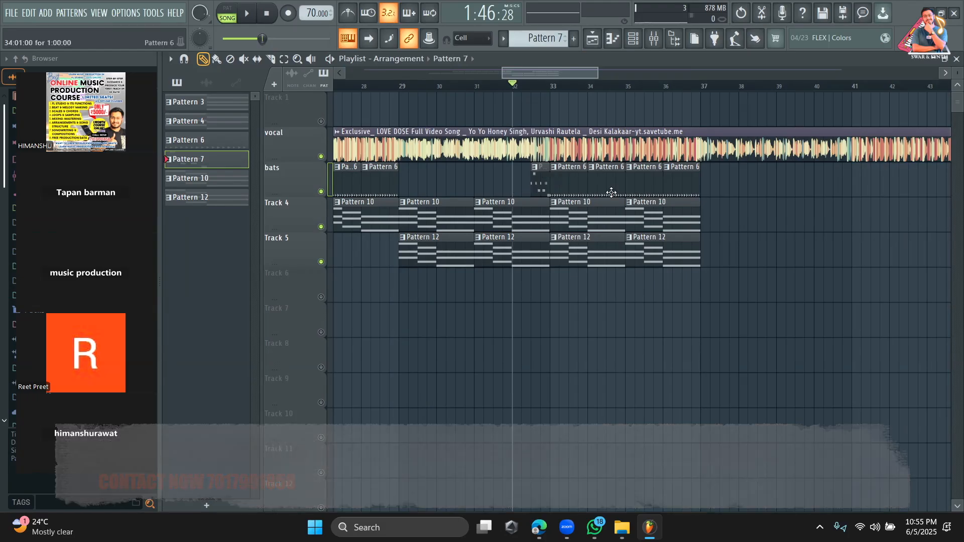
pyautogui.press('space')
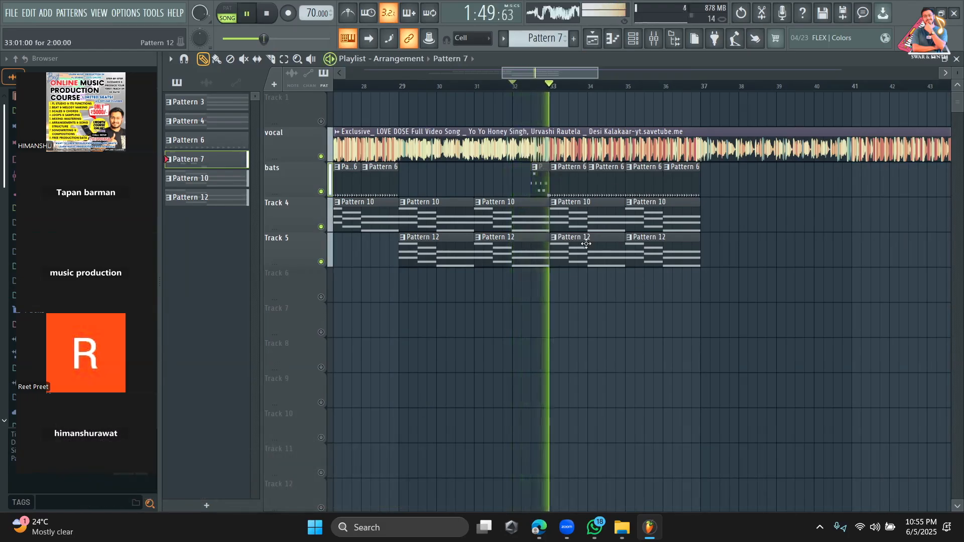
pyautogui.press('space')
# Program 808 Snare hits on steps 1, 9 and 13 of Pattern 8 in the step sequencer.
pyautogui.doubleClick(542, 188)
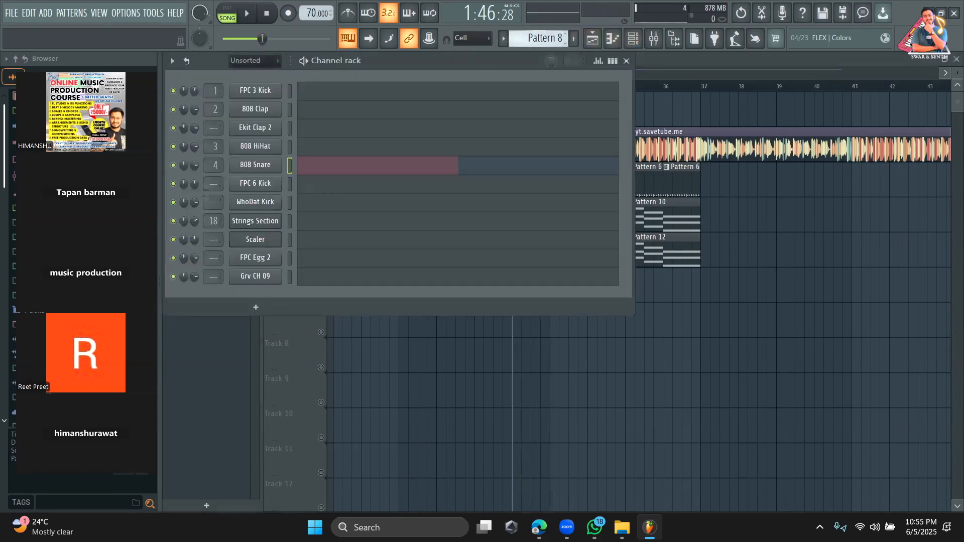
pyautogui.click(613, 61)
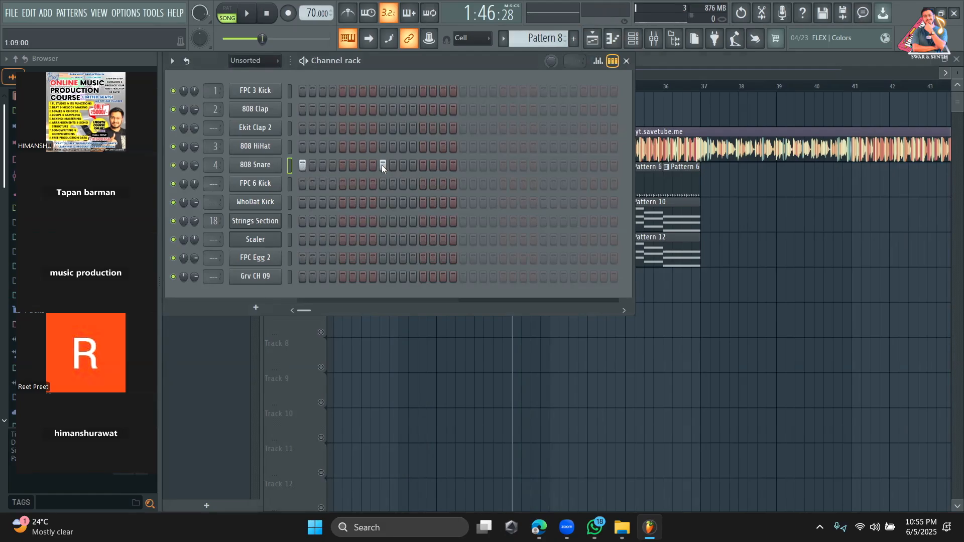
pyautogui.click(442, 167)
pyautogui.click(186, 356)
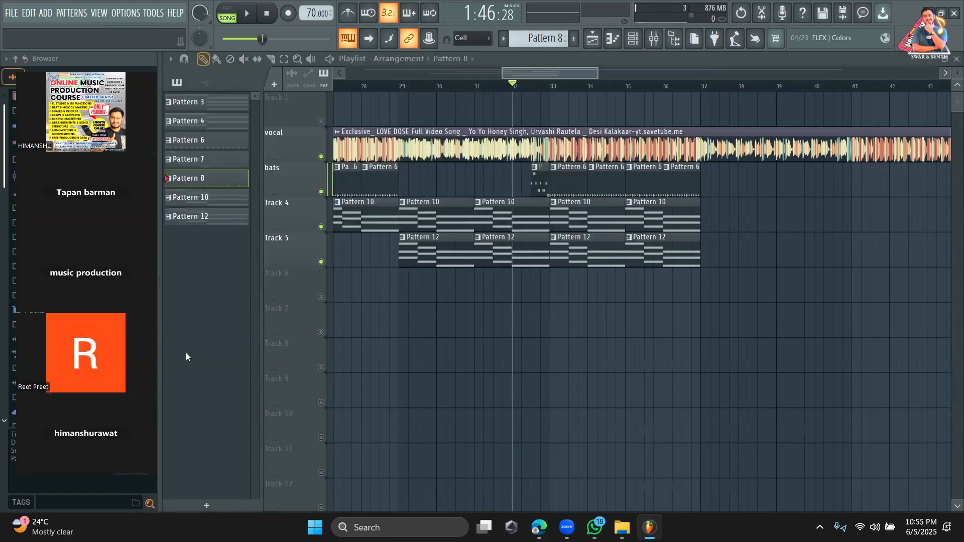
# Place two four-step Pattern 8 clips on the bats track from bar 32, check the snare notes, and set the playhead just before them.
pyautogui.click(517, 186)
pyautogui.moveTo(519, 185); pyautogui.dragTo(482, 184)
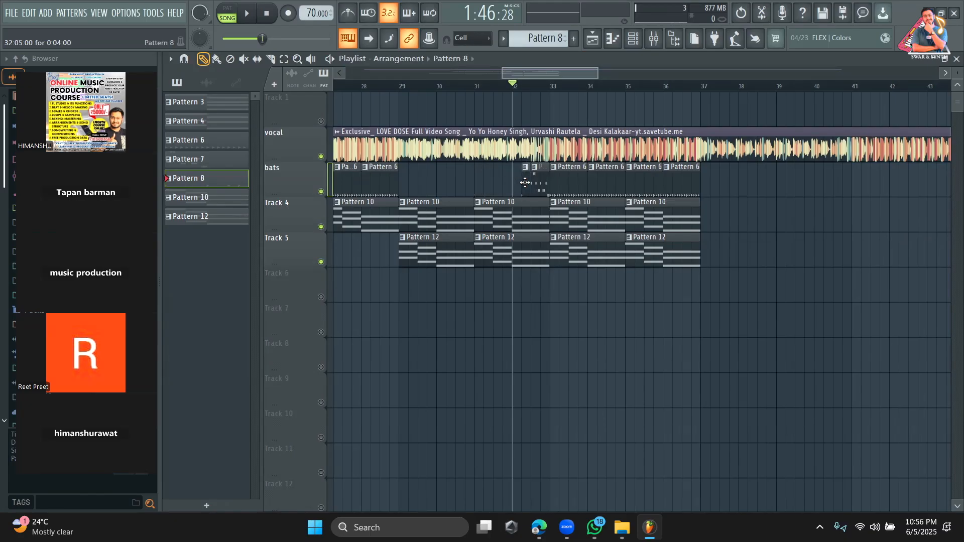
pyautogui.doubleClick(524, 182)
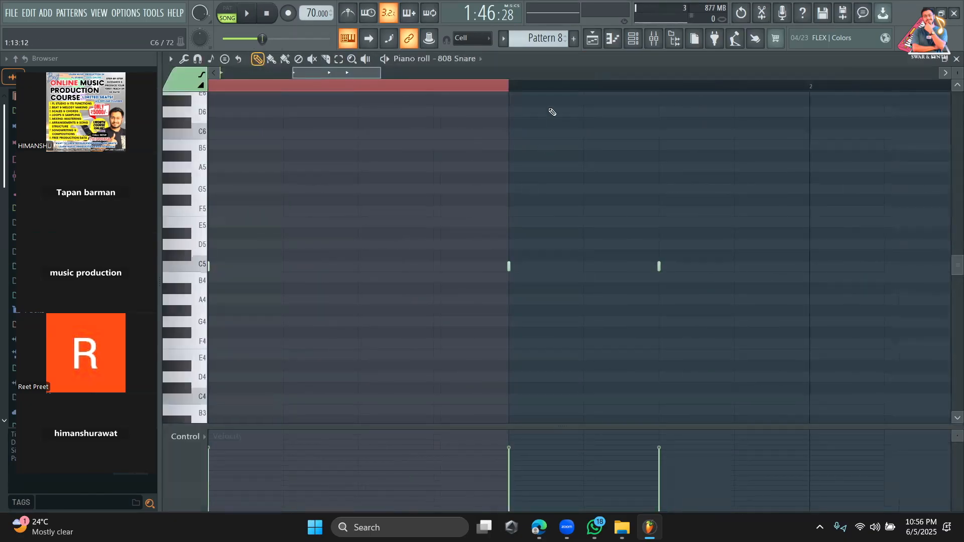
pyautogui.click(592, 38)
pyautogui.click(505, 83)
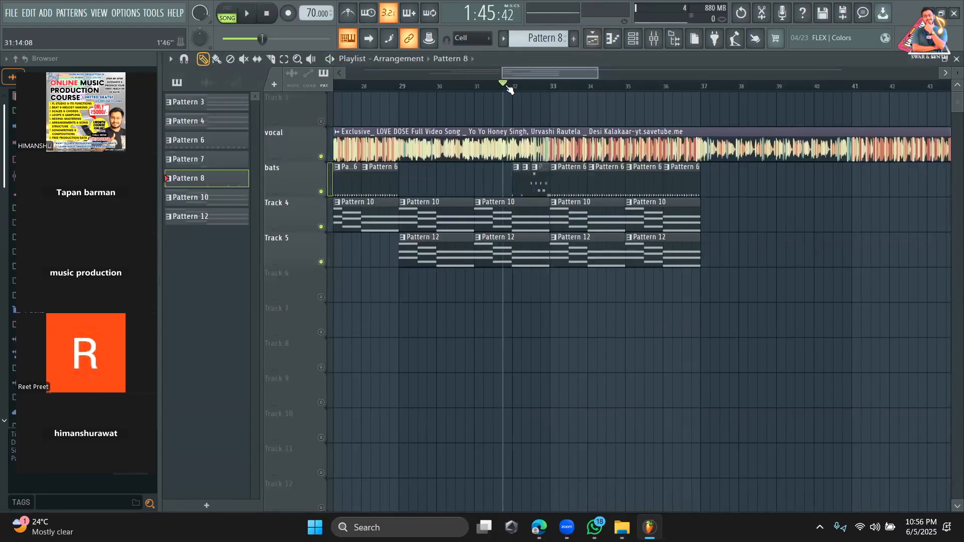
# Play the new snare hits and drum fill with the vocal, replaying them from an earlier point midway through bar 31.
pyautogui.press('space')
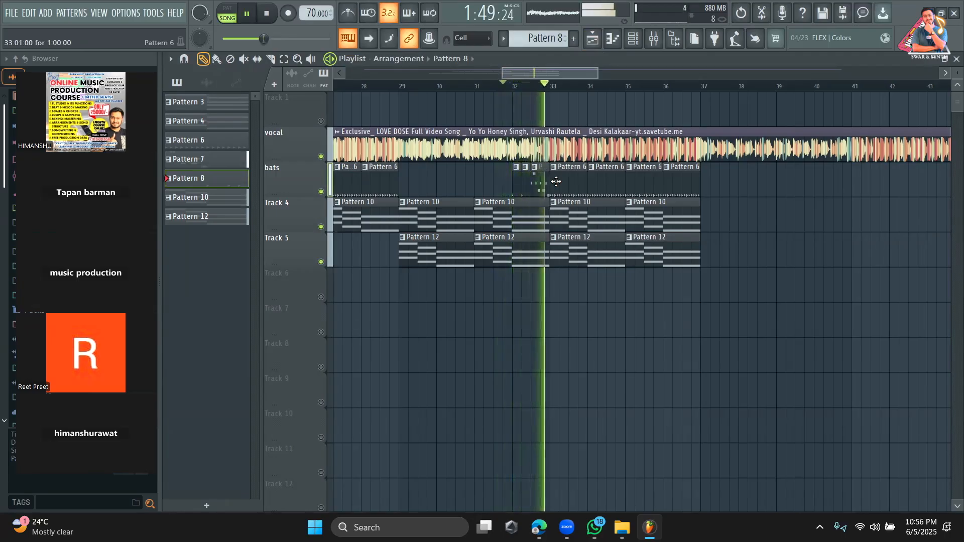
pyautogui.press('space')
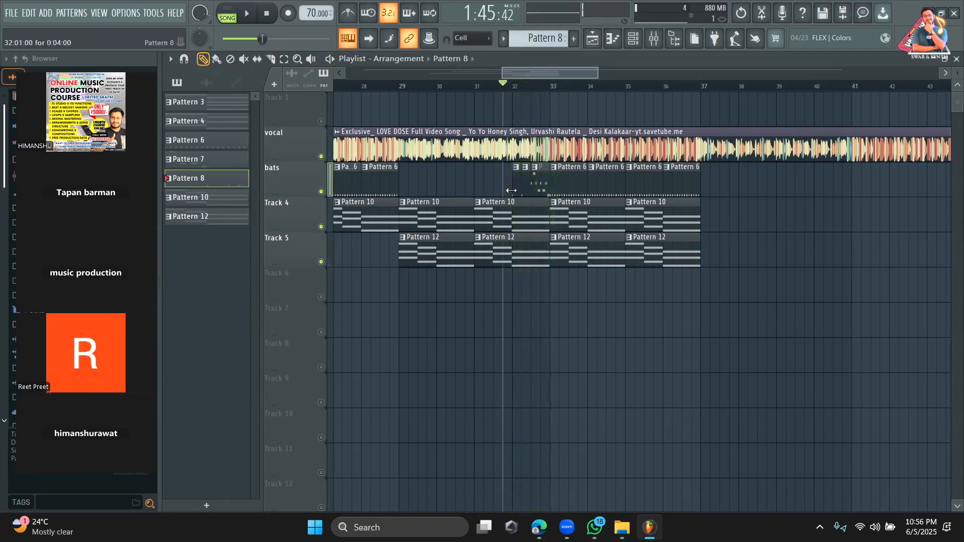
pyautogui.click(496, 85)
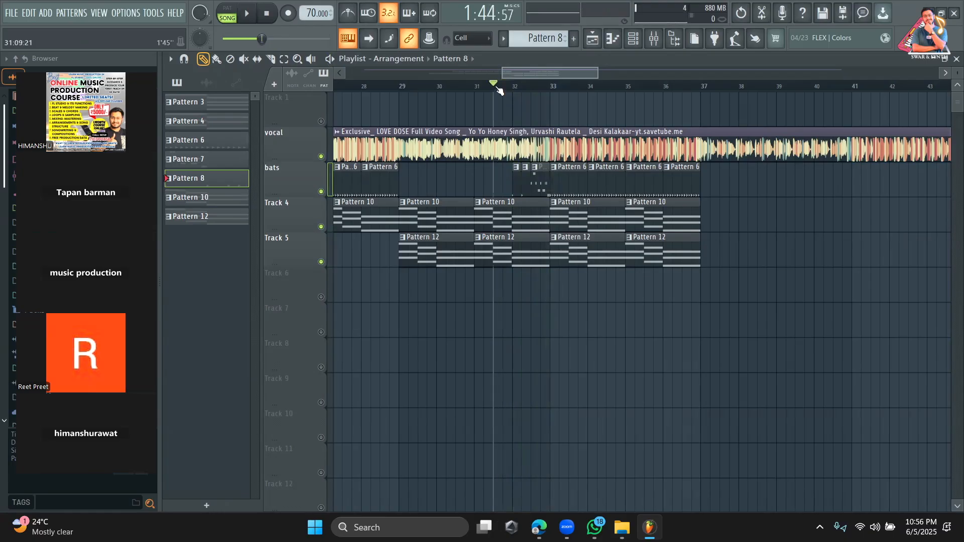
pyautogui.press('space')
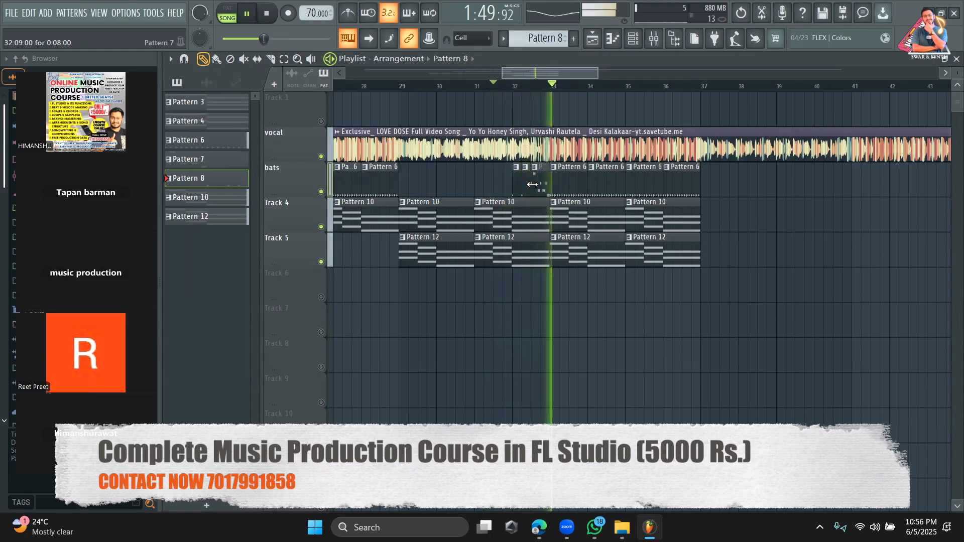
# Mute the vocal track and play the beat from the drum fill midway through bar 32.
pyautogui.click(321, 157)
pyautogui.moveTo(599, 73)
pyautogui.mouseDown()
pyautogui.moveTo(706, 87)
pyautogui.moveTo(614, 76)
pyautogui.mouseUp()
pyautogui.press('space')
pyautogui.click(557, 89)
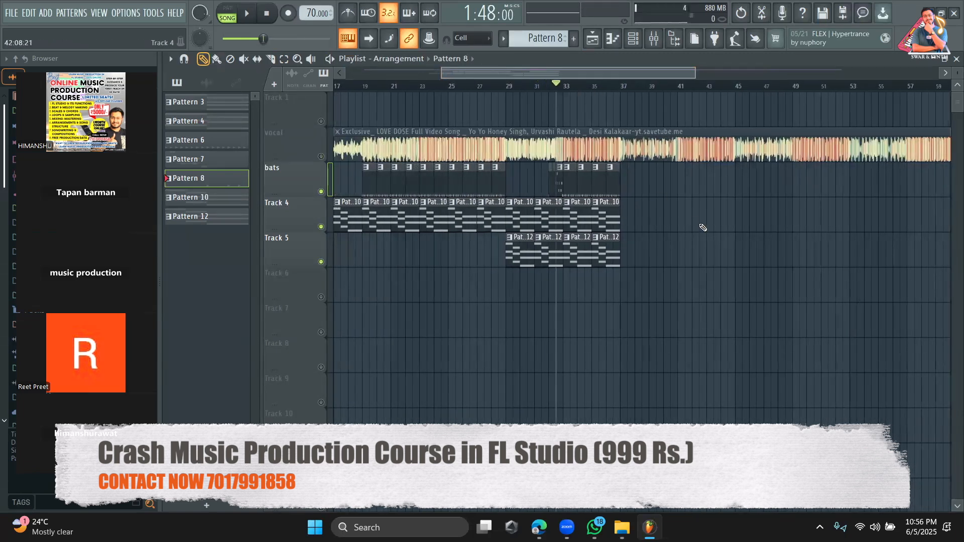
pyautogui.press('space')
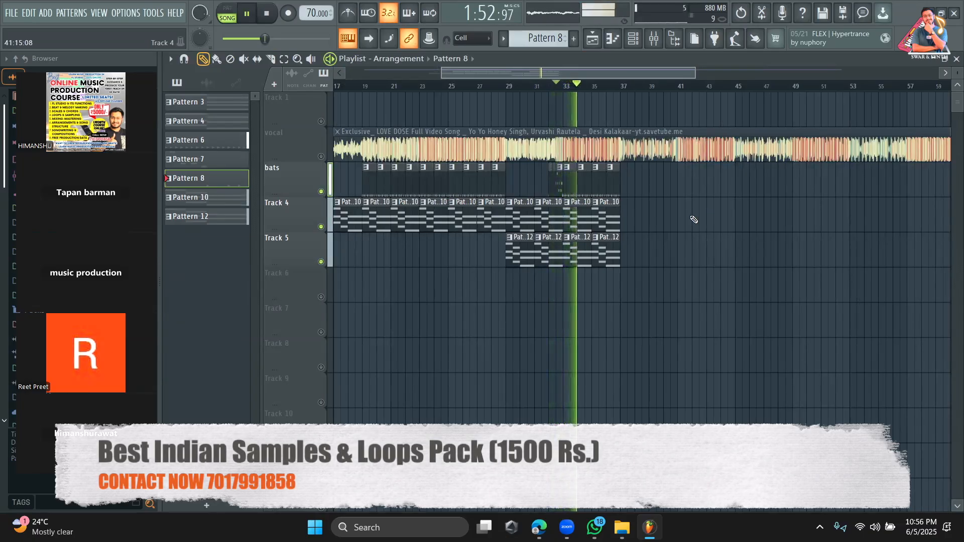
pyautogui.moveTo(687, 76); pyautogui.dragTo(647, 77)
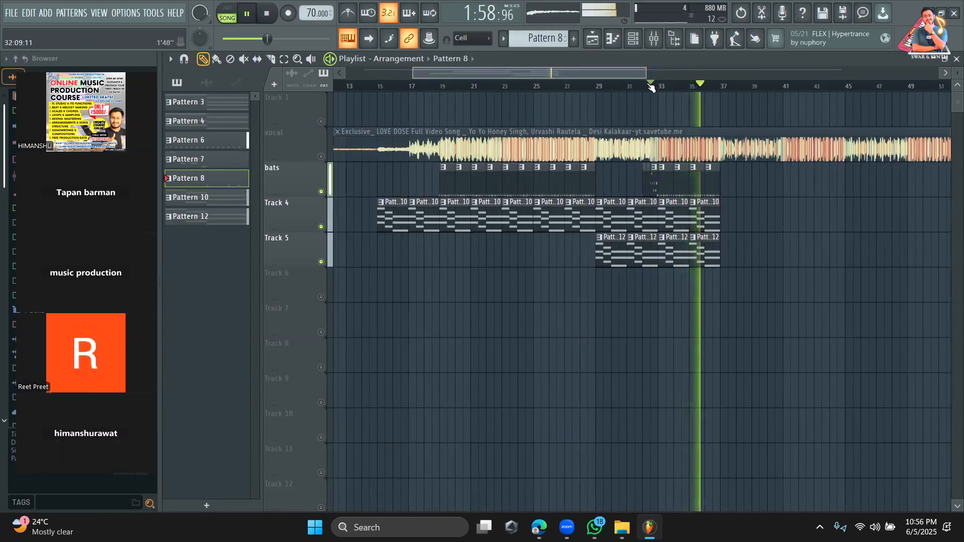
pyautogui.press('space')
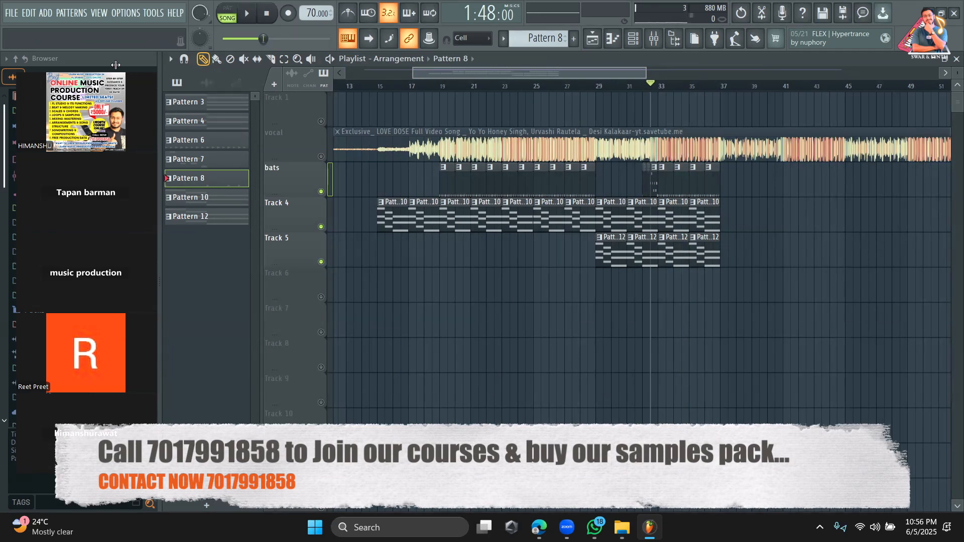
# Move the meeting participants' strip clear of the sample browser and select the Pattern 6 clip at bar 34 on the bats track.
pyautogui.moveTo(115, 65); pyautogui.dragTo(250, 70)
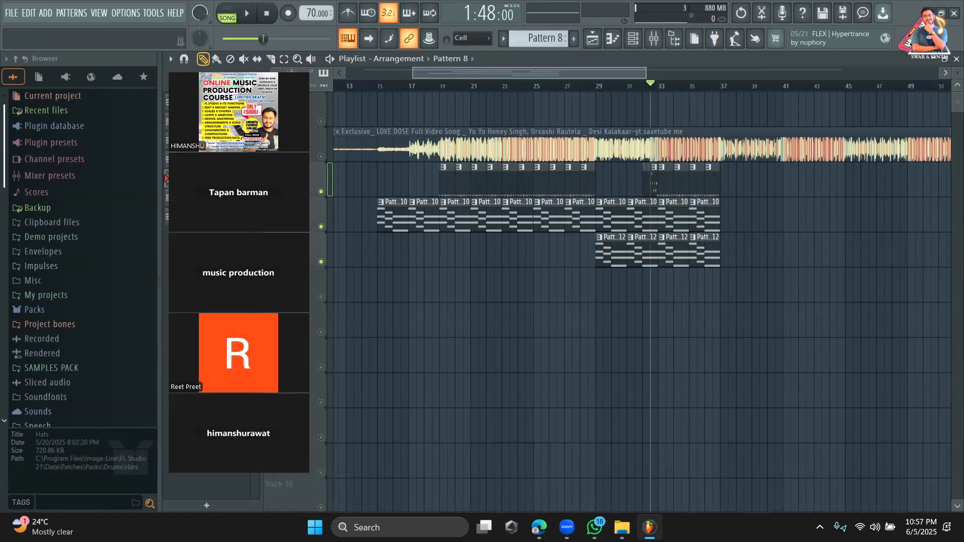
pyautogui.click(679, 189)
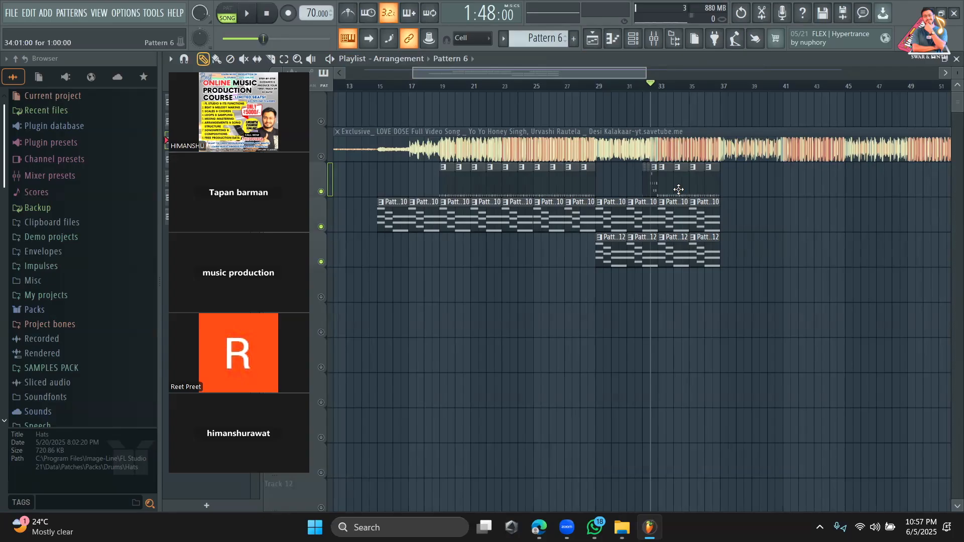